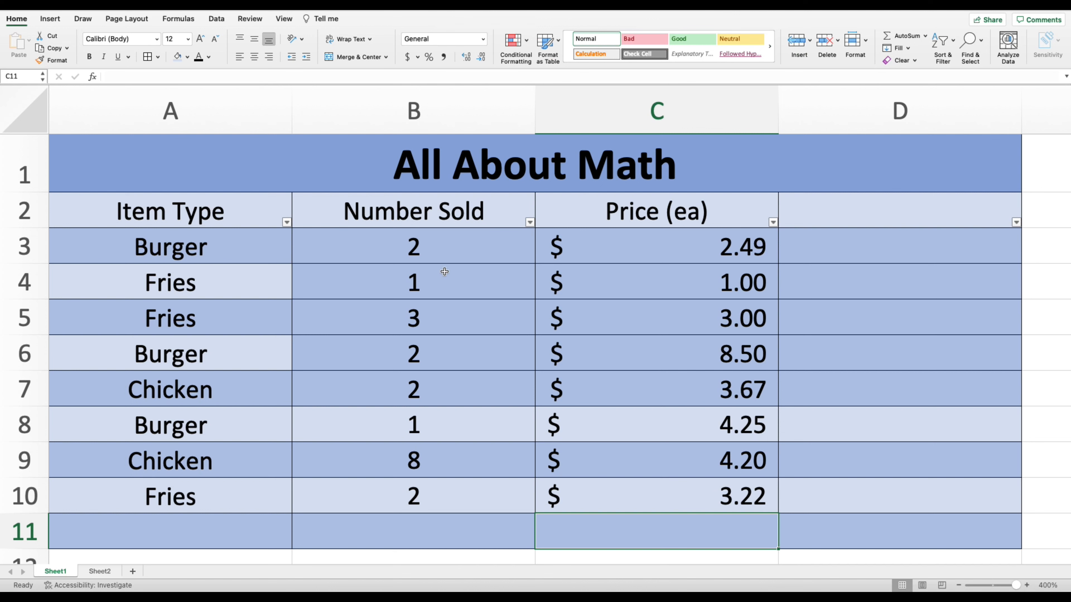
left_click_drag(246, 255, 242, 498)
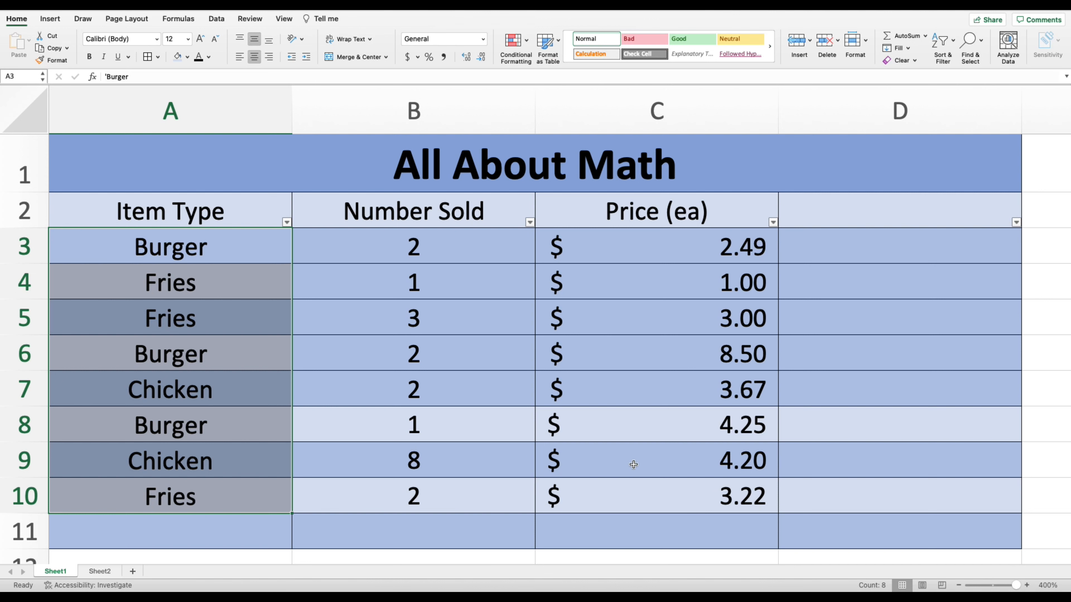
left_click_drag(664, 241, 679, 505)
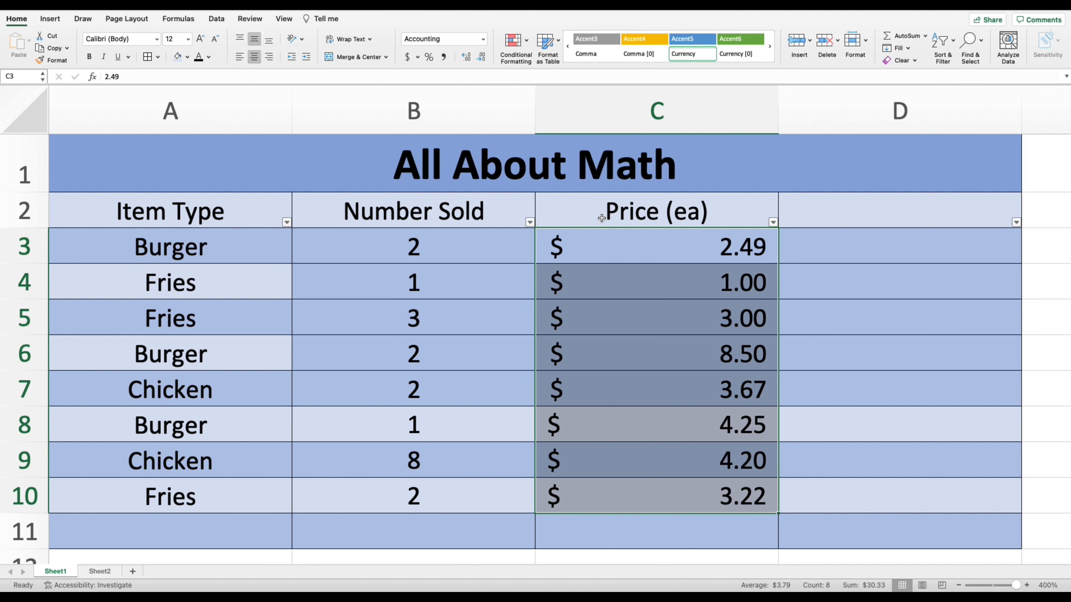
left_click(661, 125)
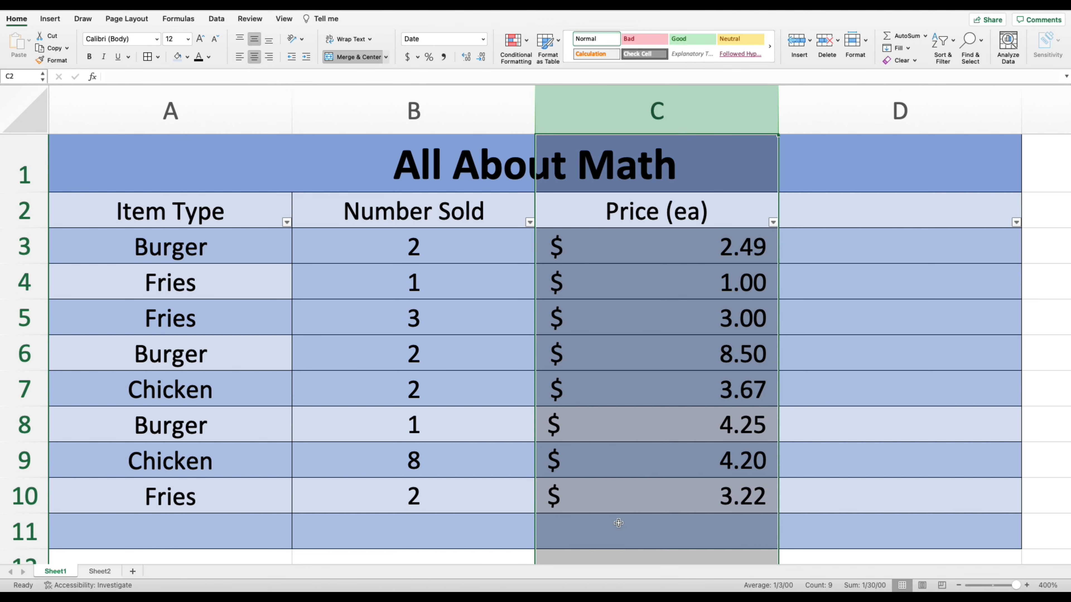
left_click(518, 524)
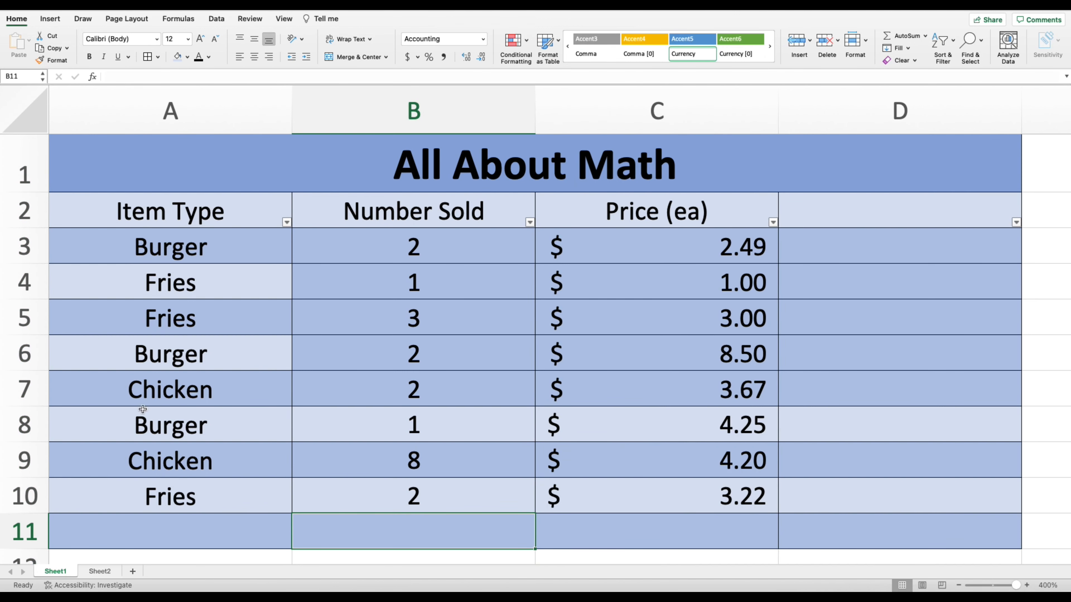
Step: Label the row below the last item "Total" in cell A11
left_click(167, 533)
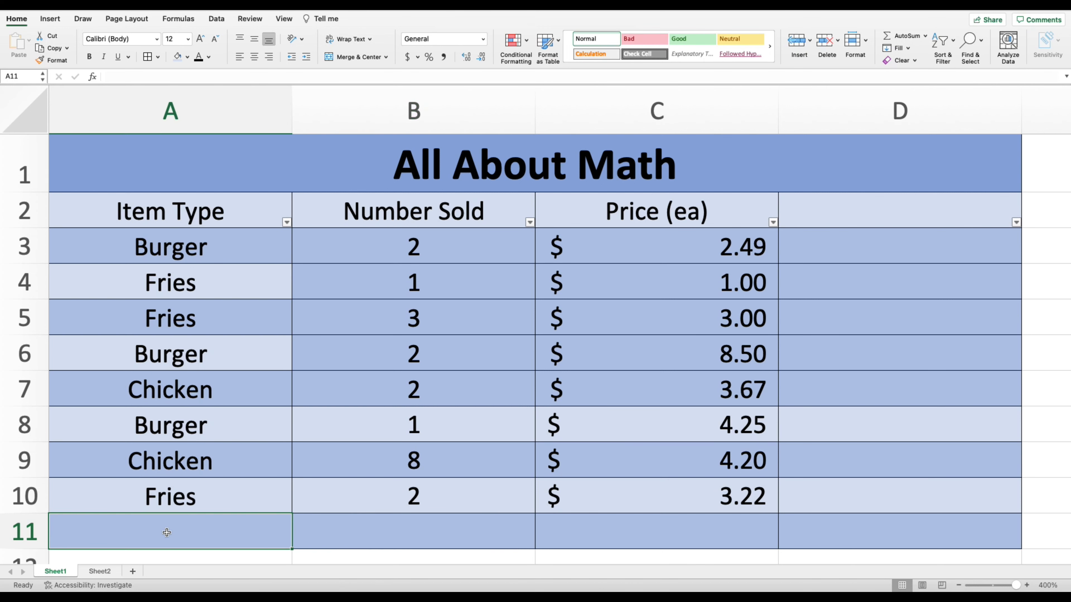
type("Total")
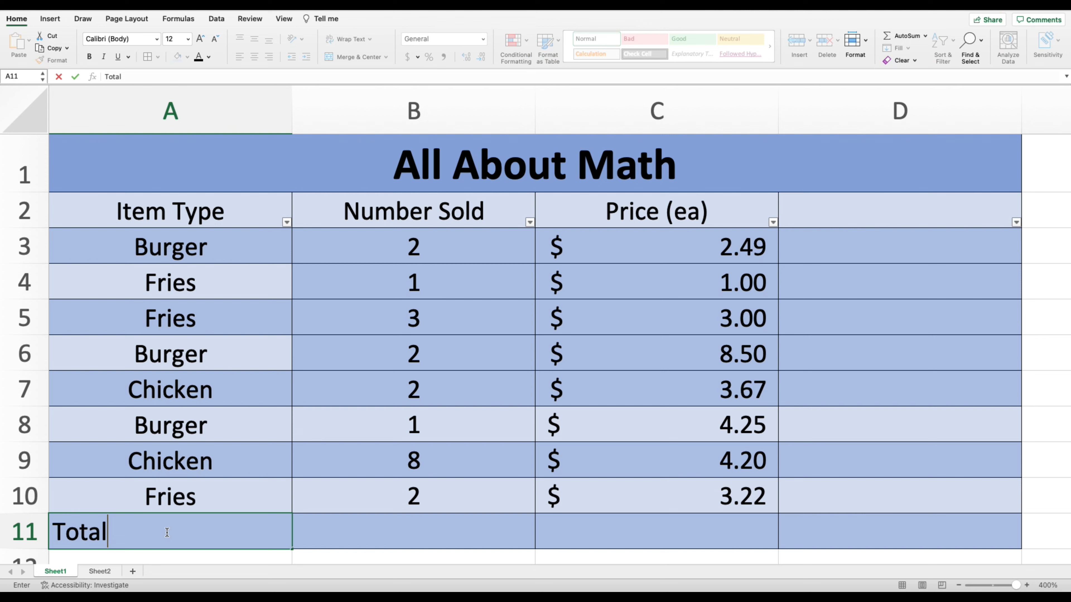
key("Tab")
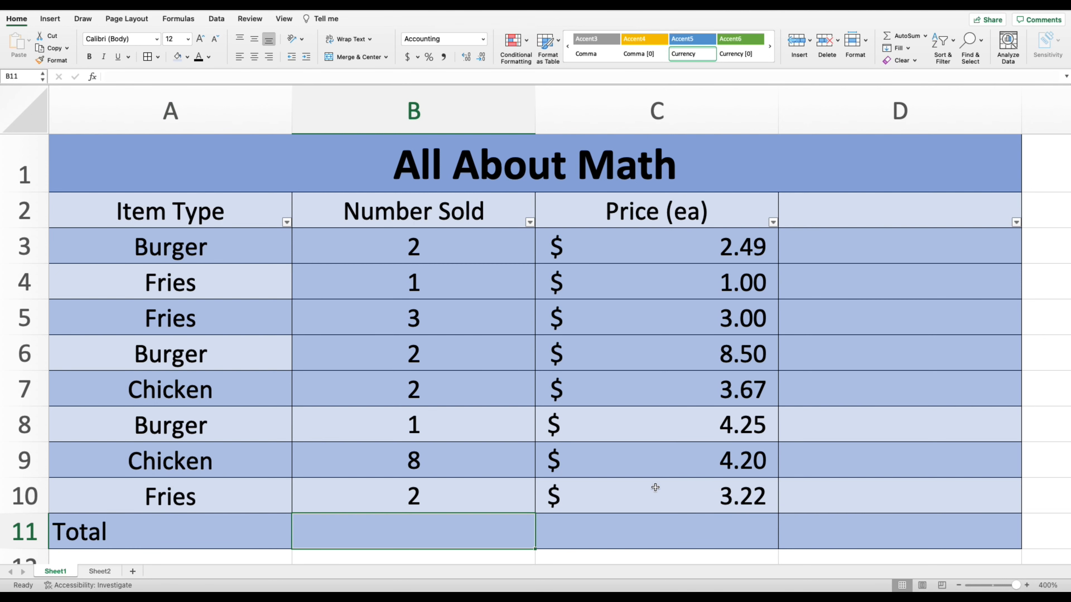
Step: Enter a SUM formula in C11 that adds the individual price cells C3, C4 and C5
left_click(630, 540)
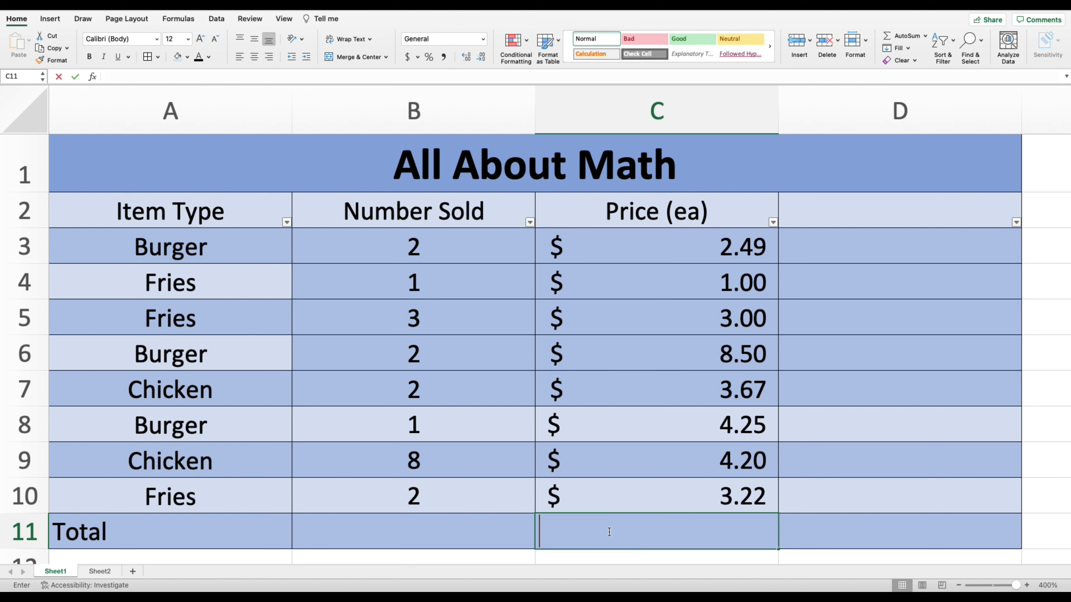
double_click(589, 535)
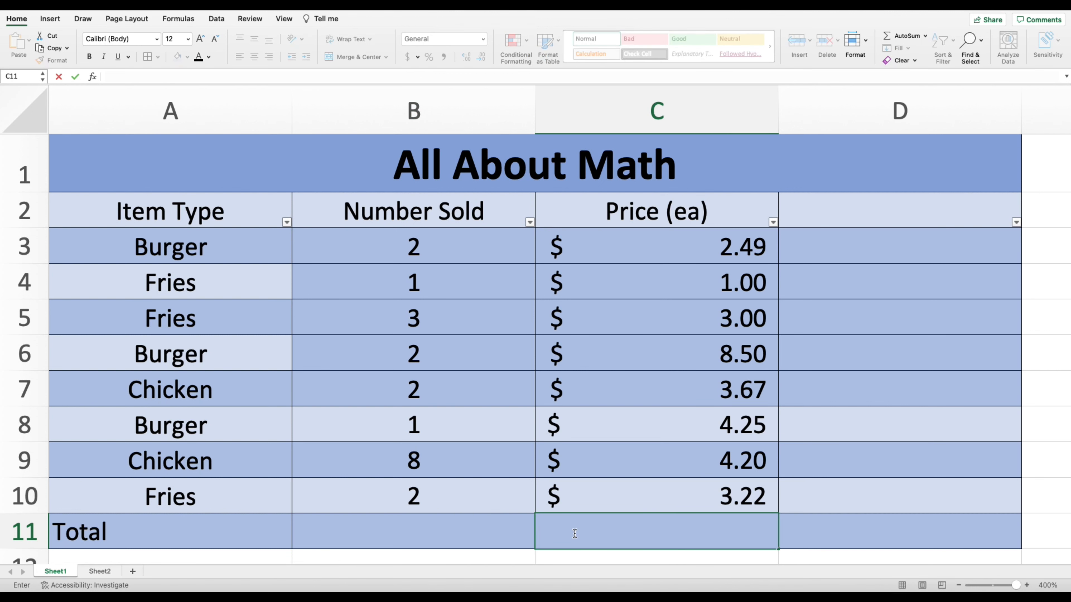
type("=sum")
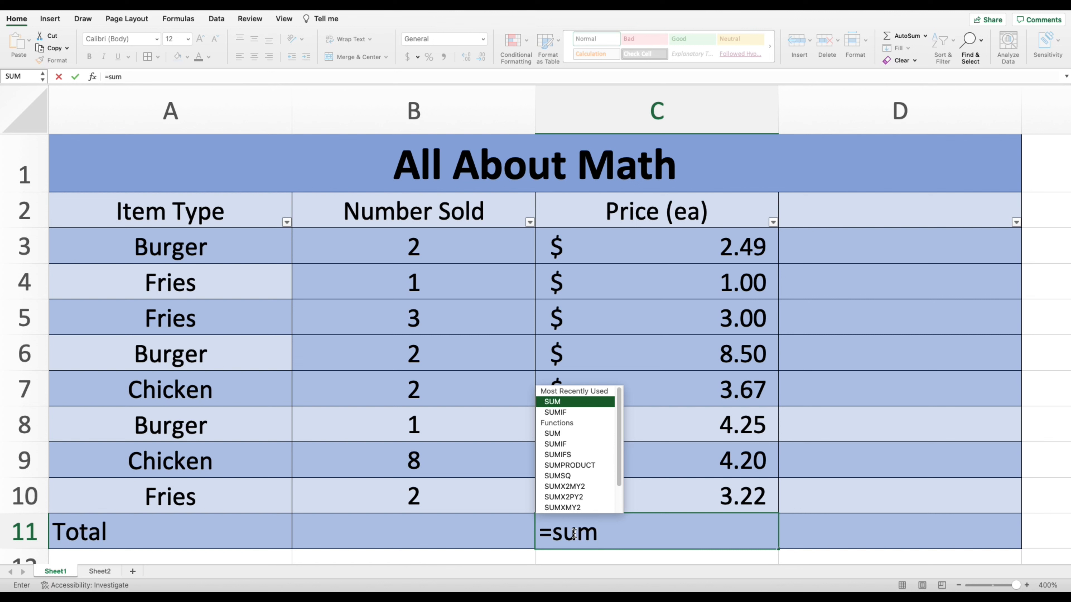
key("Up")
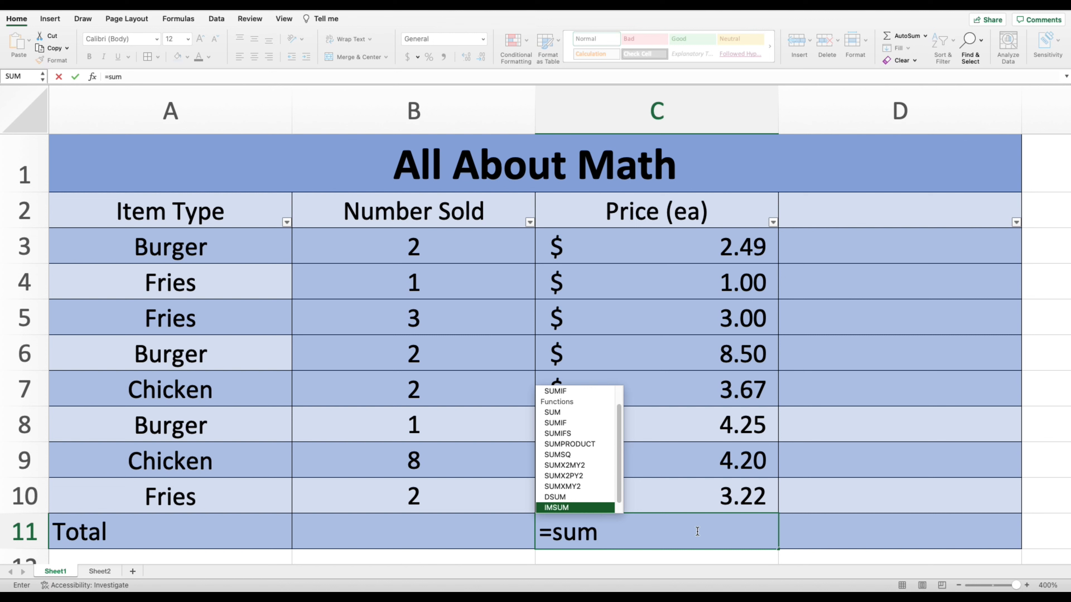
type("(")
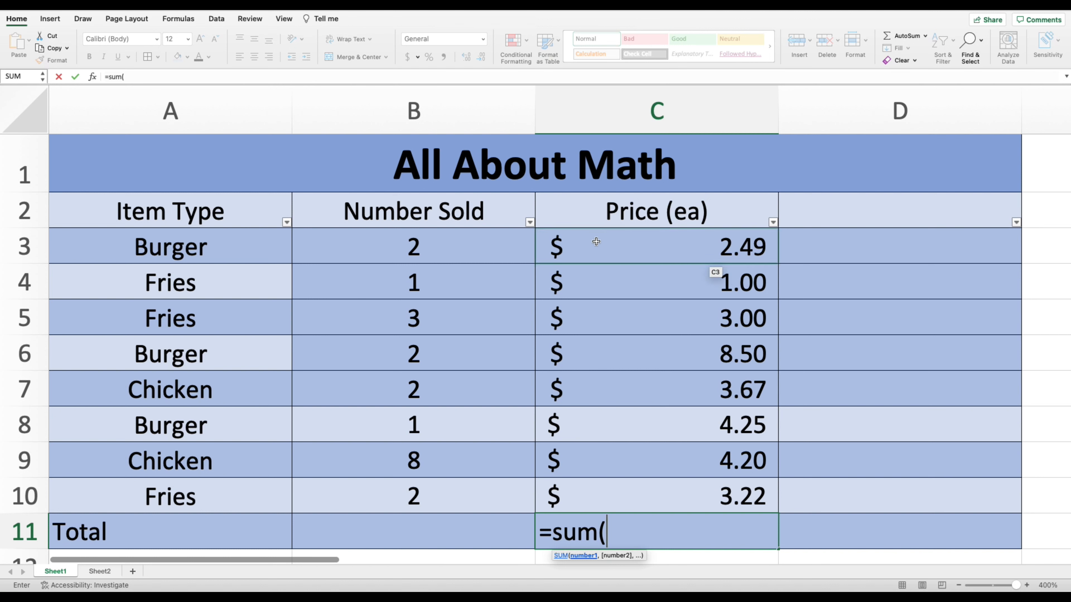
left_click(648, 249)
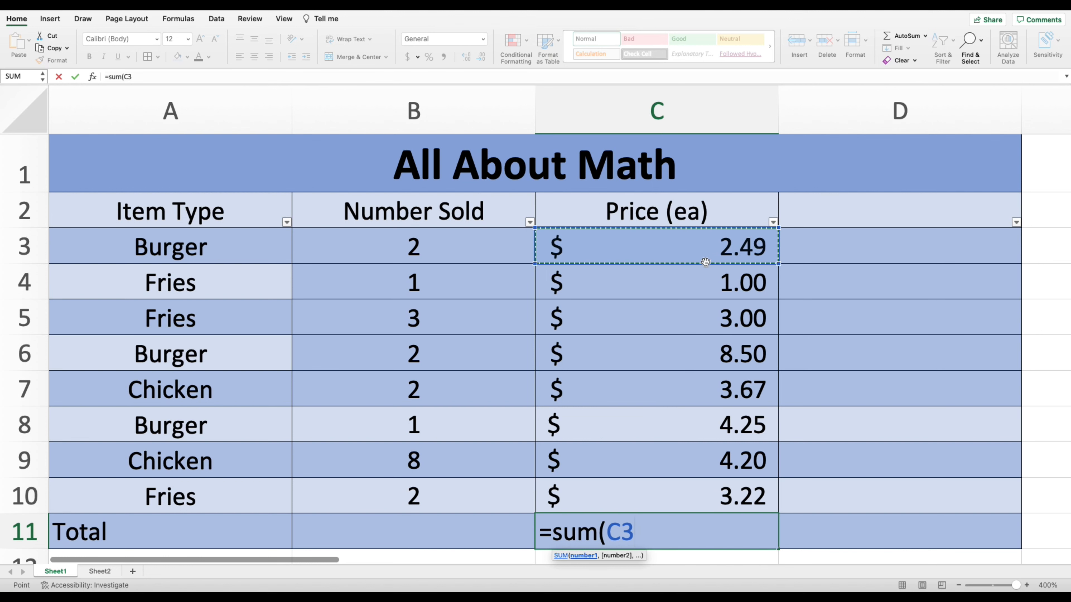
type(",")
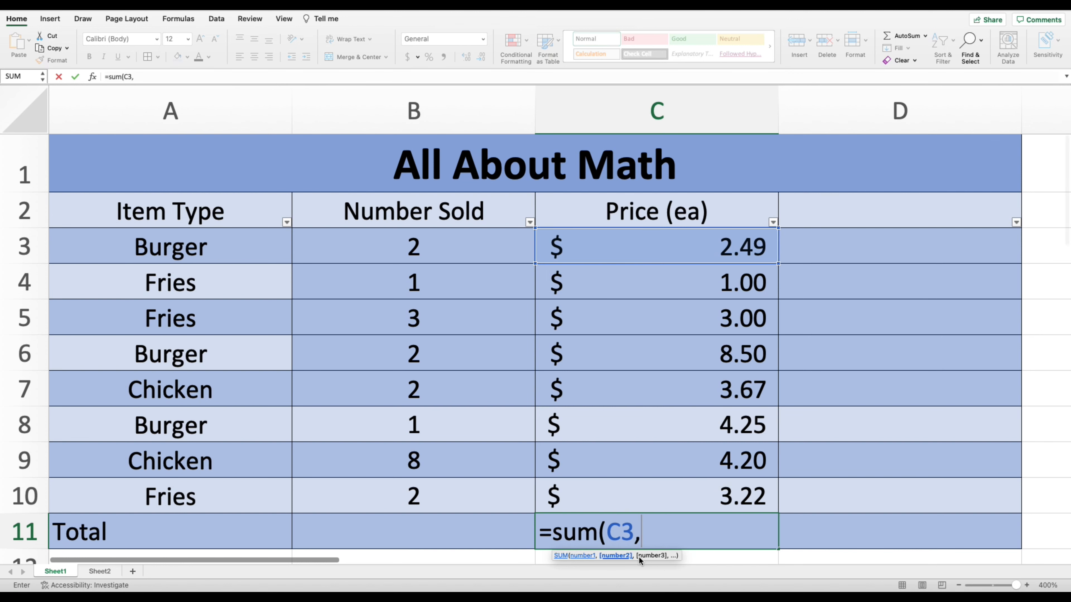
left_click(676, 284)
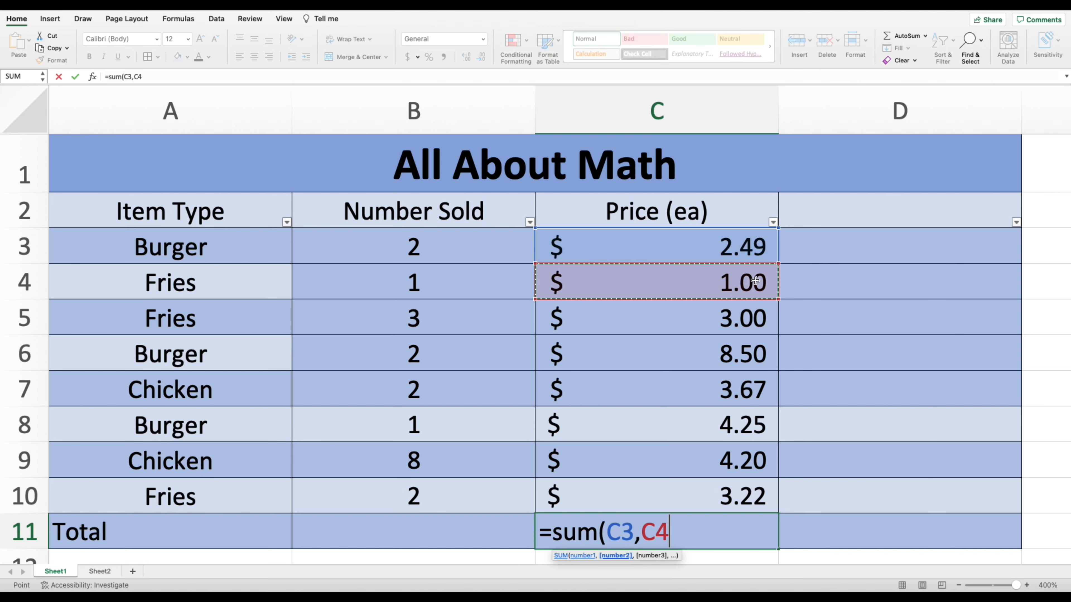
type(",")
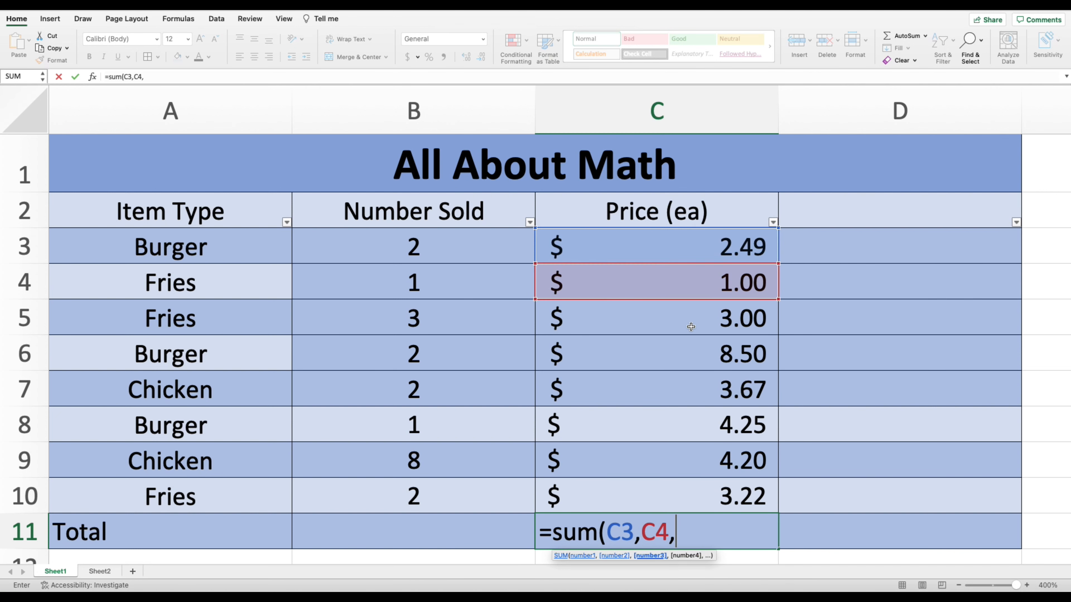
left_click(690, 327)
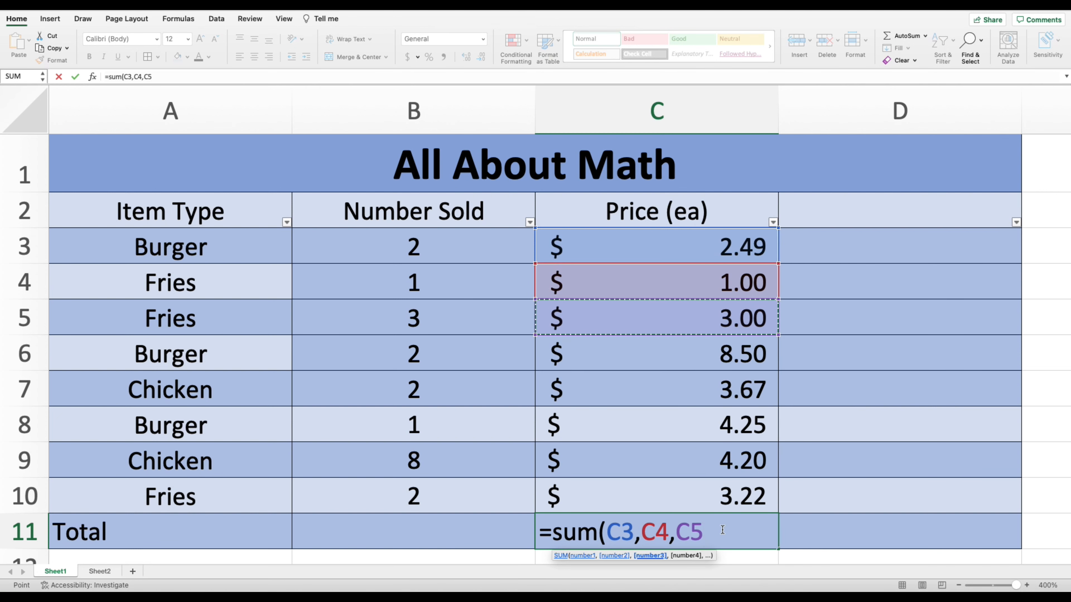
key("Return")
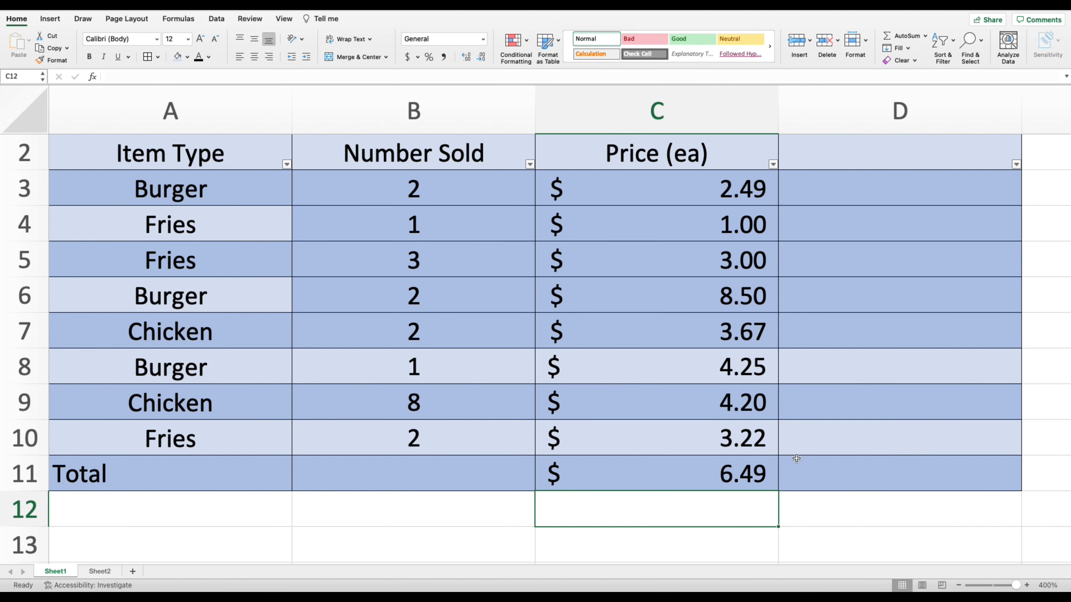
Step: Edit the C11 formula to sum the whole price range, =SUM(C3:C10)
left_click(720, 479)
scroll(720, 478, "up", 1)
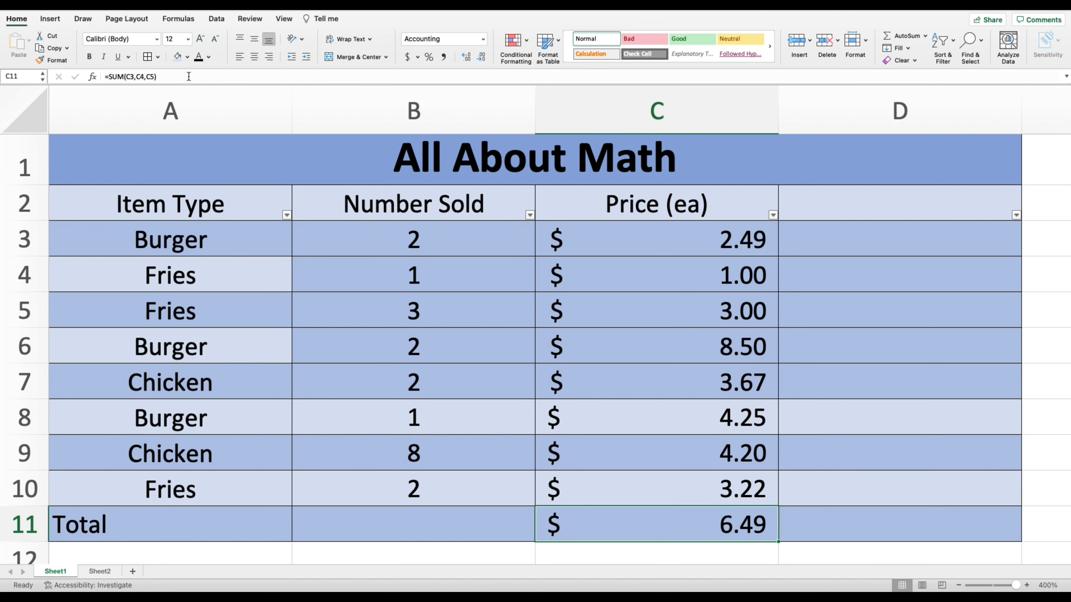
left_click_drag(188, 76, 134, 76)
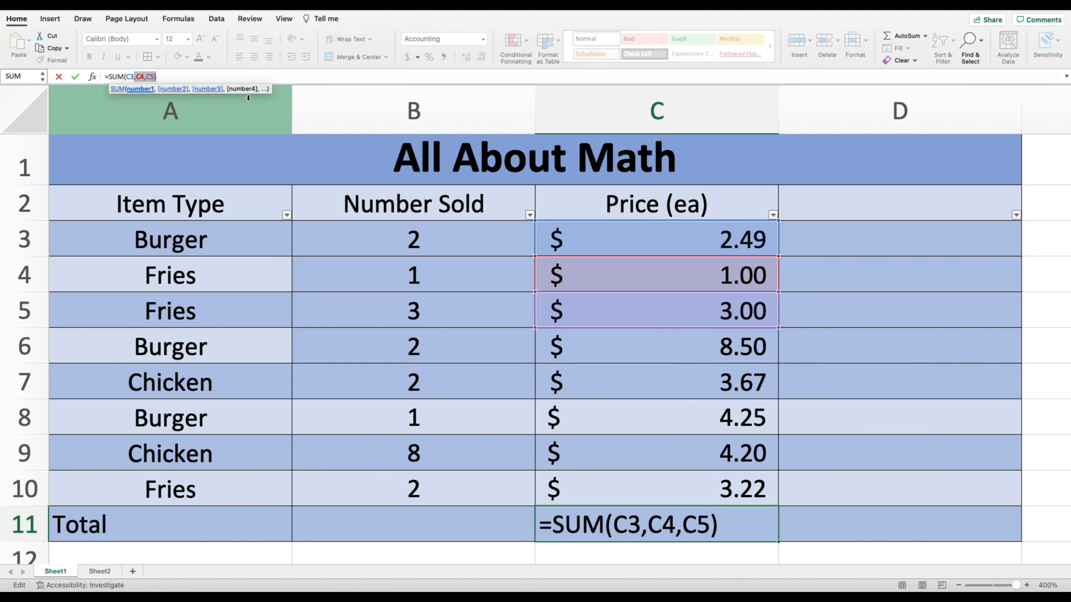
key("BackSpace")
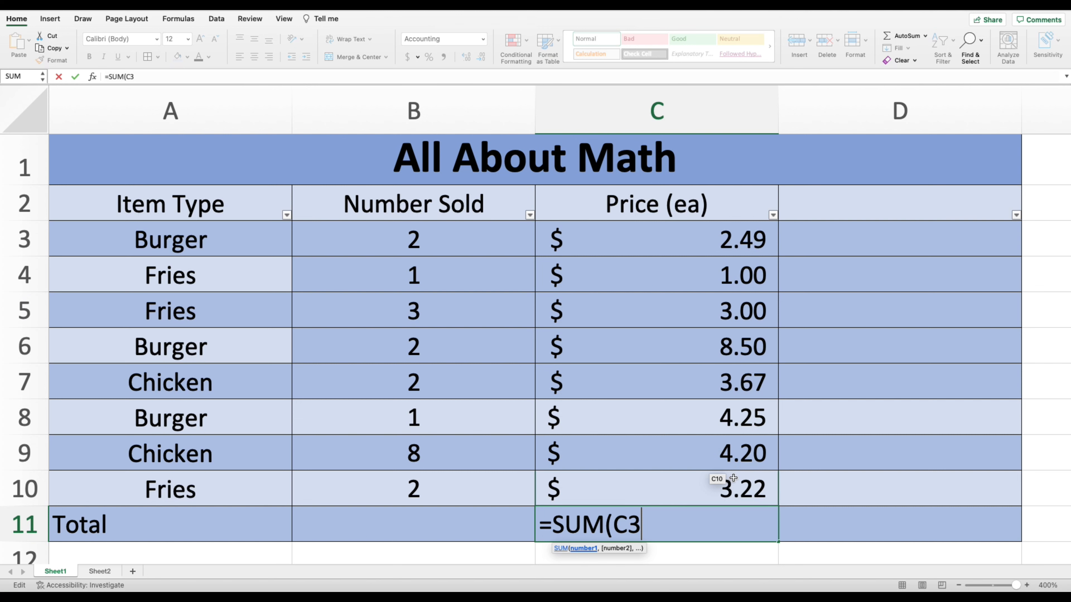
type(":")
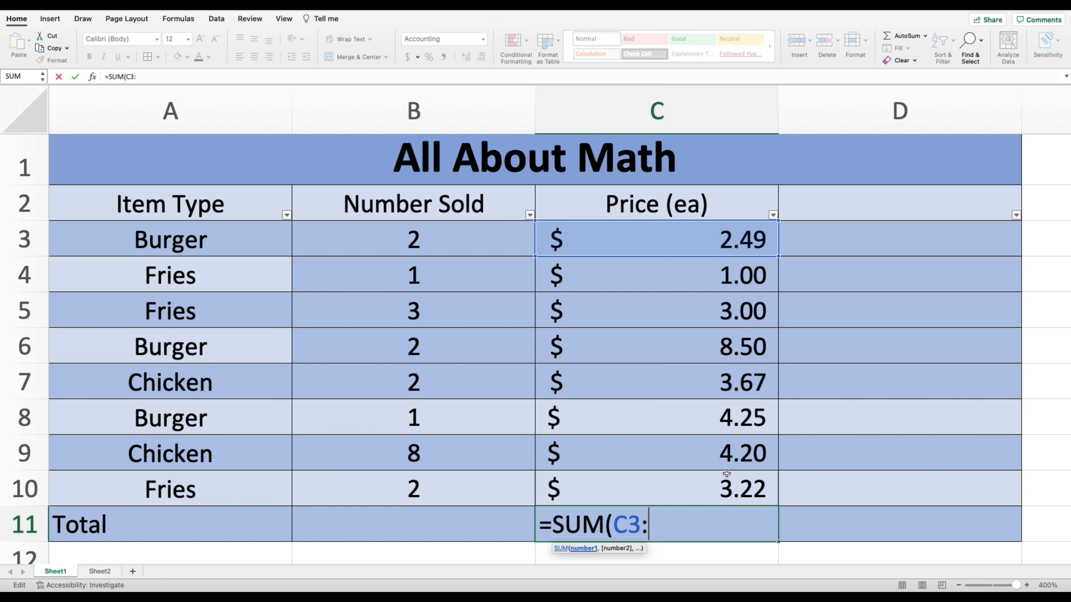
left_click(688, 492)
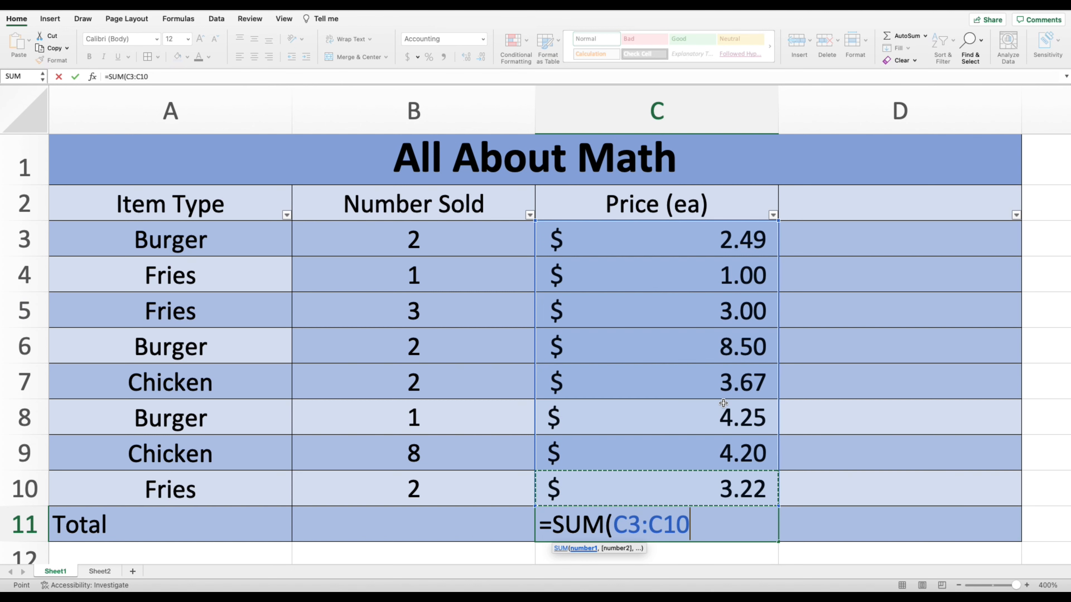
type(")")
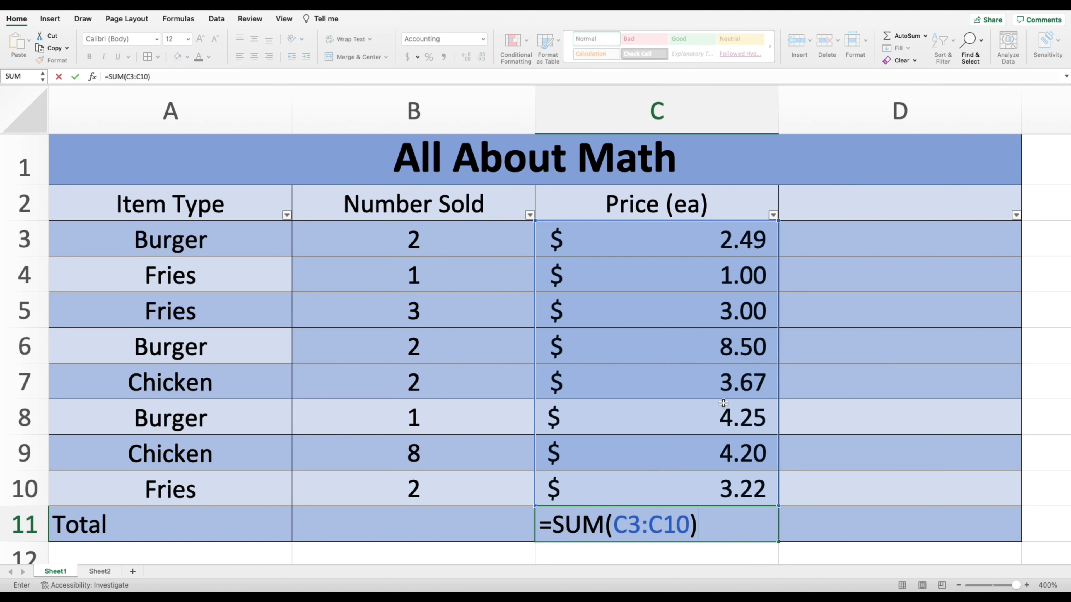
key("Return")
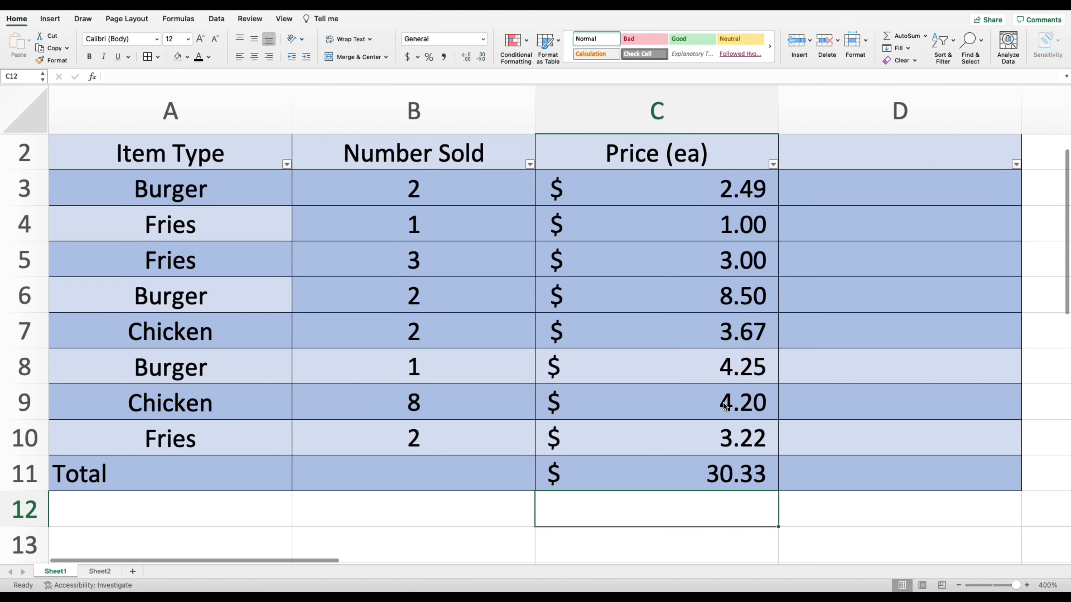
Step: Clear the SUM formula from cell C11
scroll(726, 405, "up", 1)
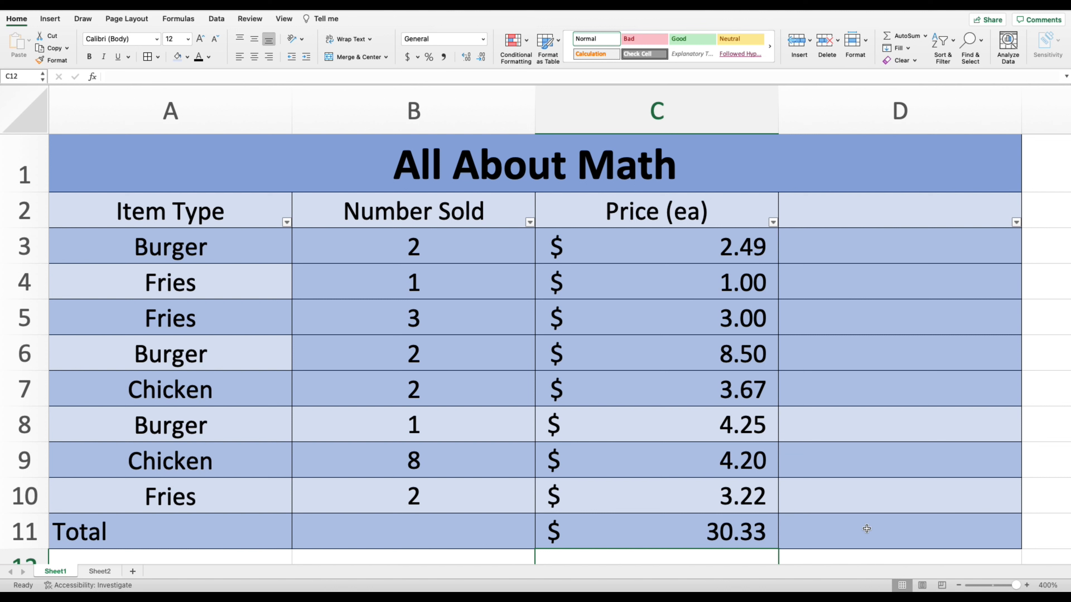
key("Up")
key("Delete")
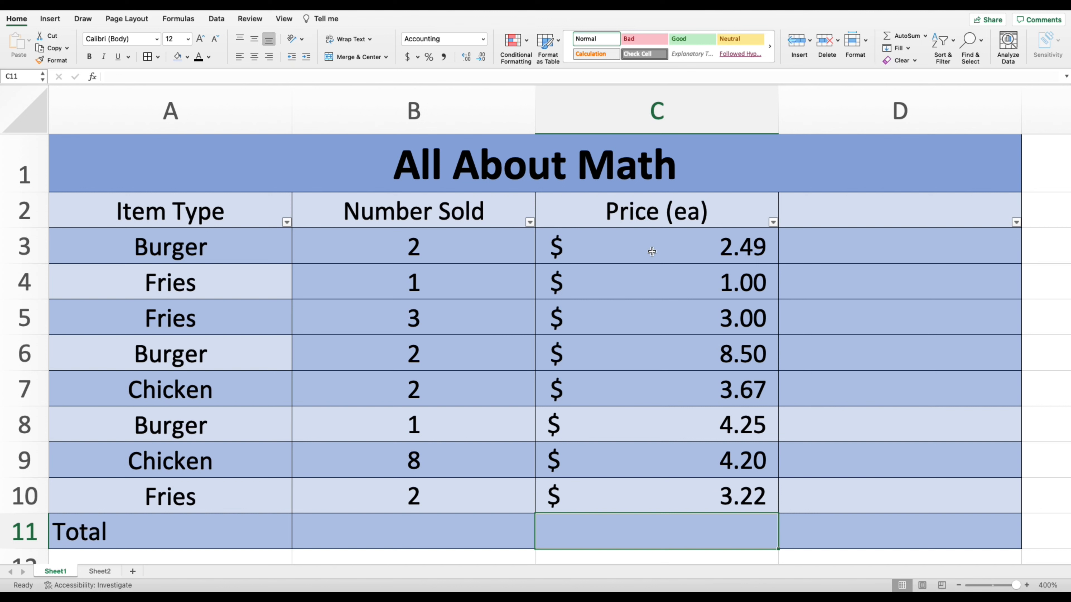
Step: Extend the label in cell A11 to read "Total Fries"
left_click_drag(652, 251, 696, 491)
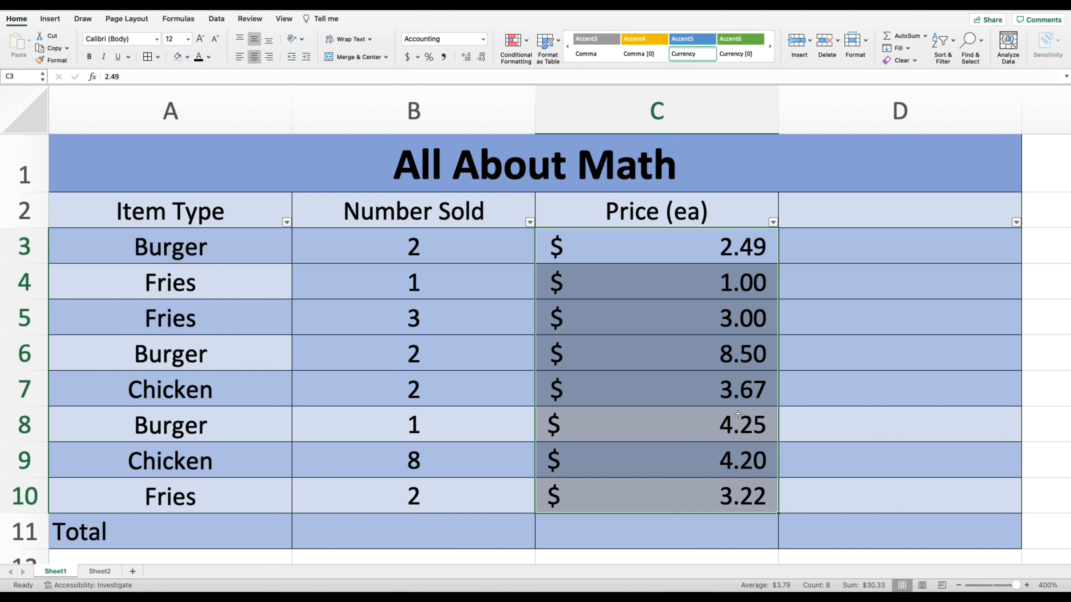
left_click(144, 530)
double_click(142, 531)
type("Fries")
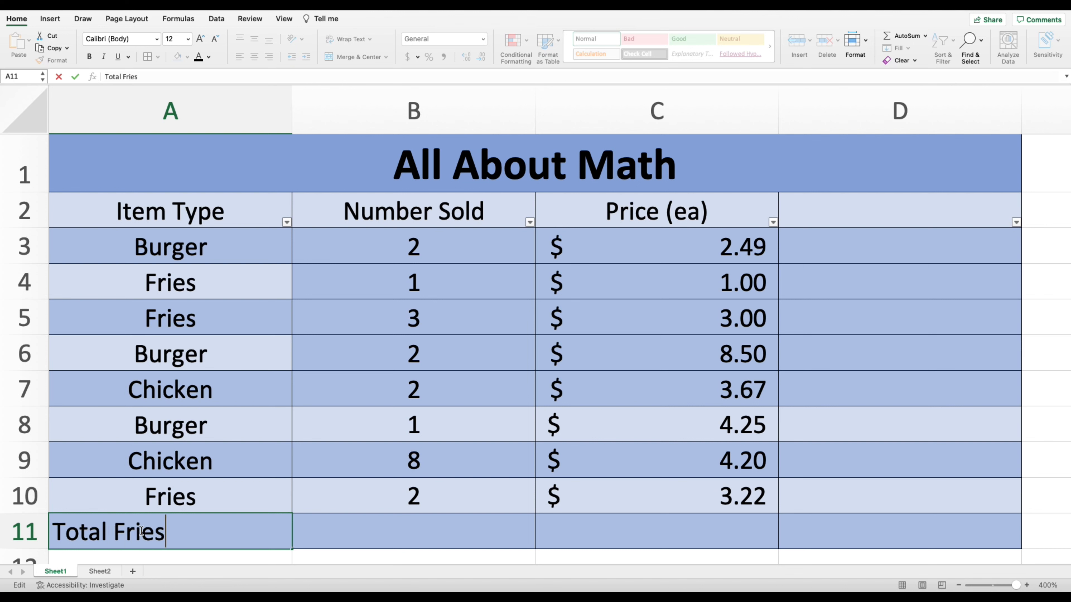
Step: Start a SUMIF formula in cell C11 with A3:C10 as the range to evaluate
left_click(656, 524)
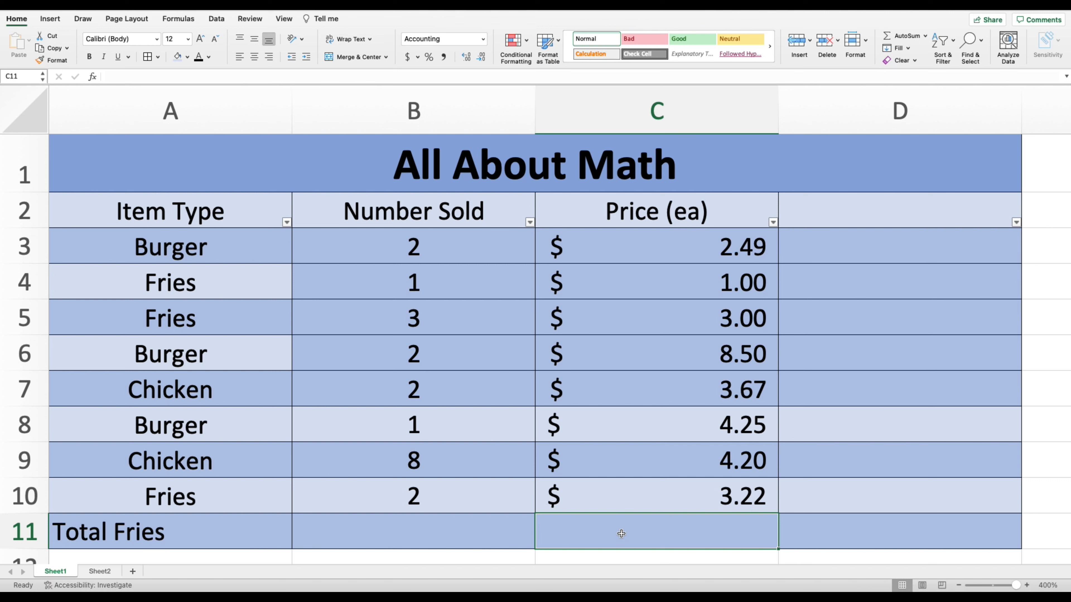
double_click(589, 530)
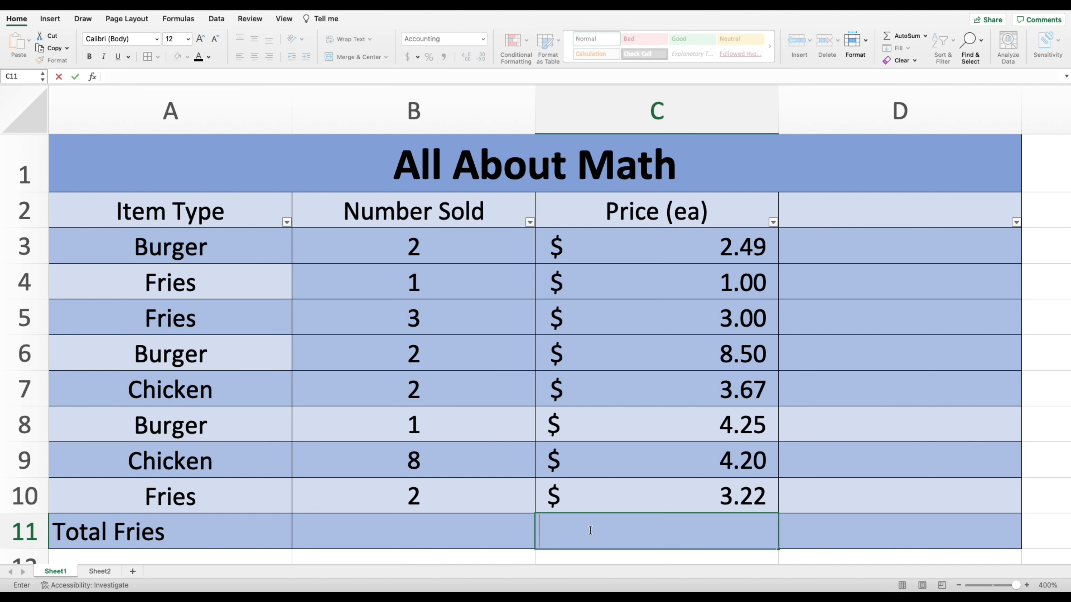
type("=sumi")
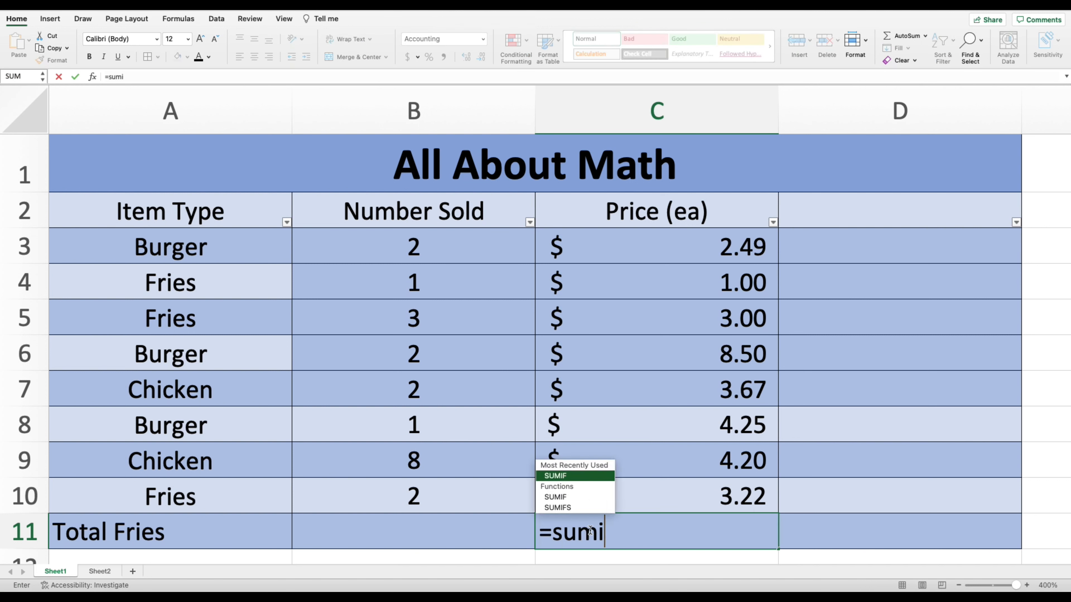
type("f(")
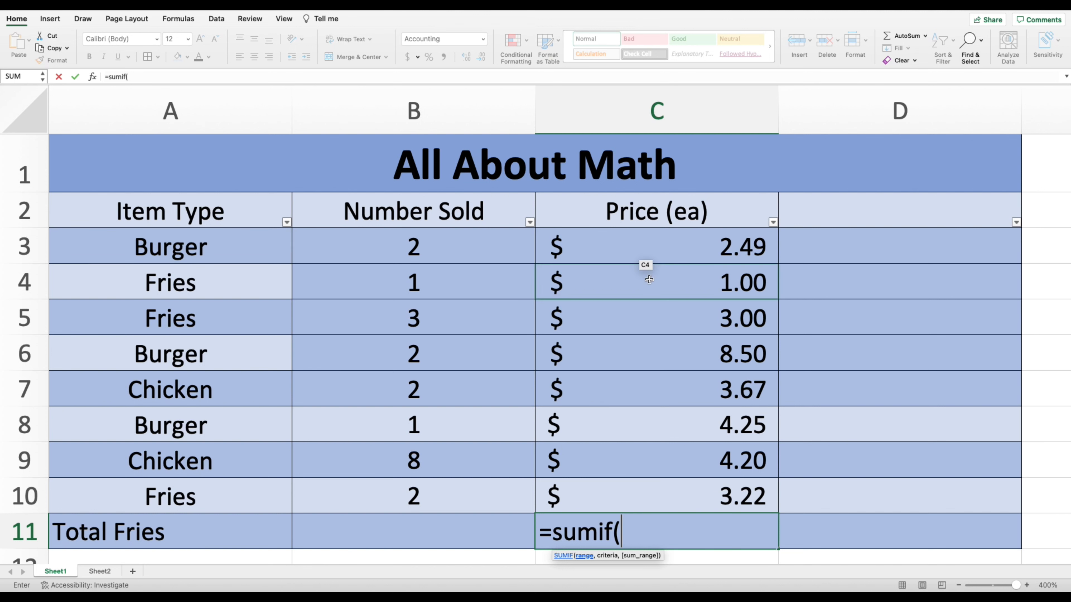
left_click(654, 235)
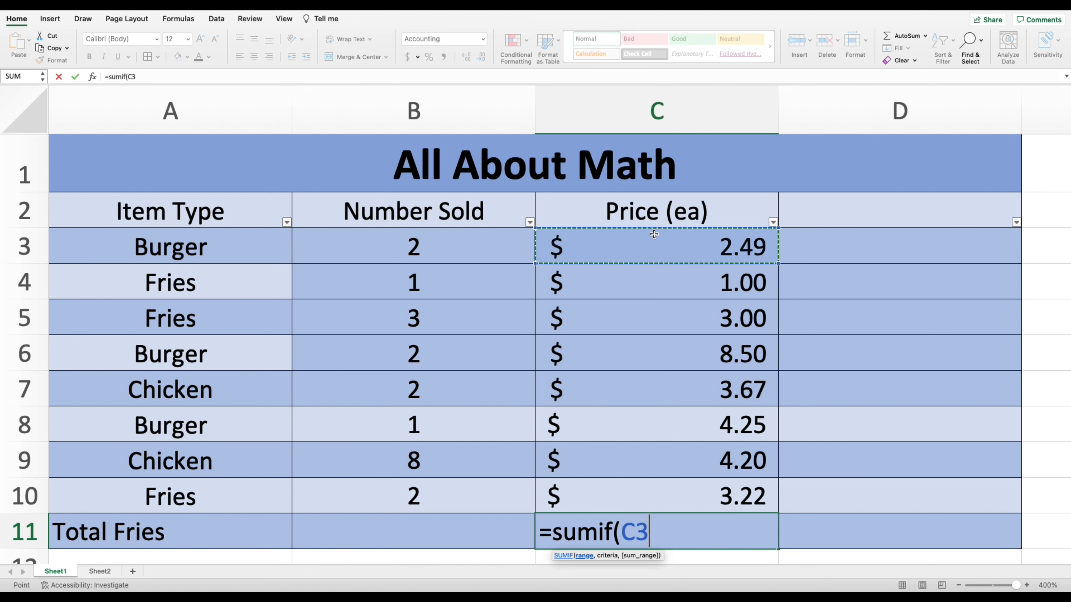
left_click_drag(655, 235, 283, 491)
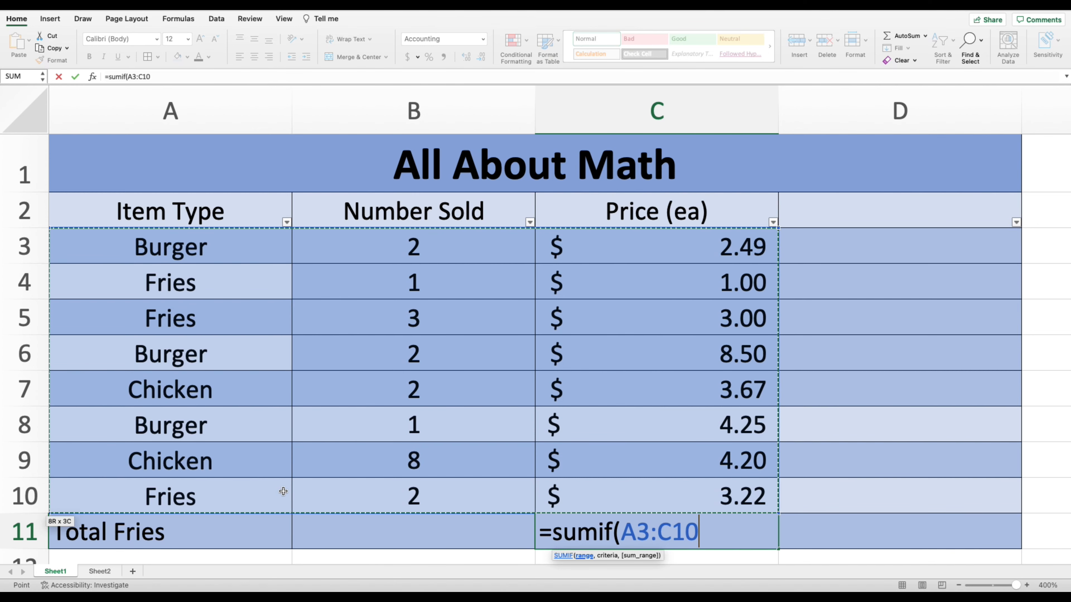
left_click_drag(284, 491, 553, 492)
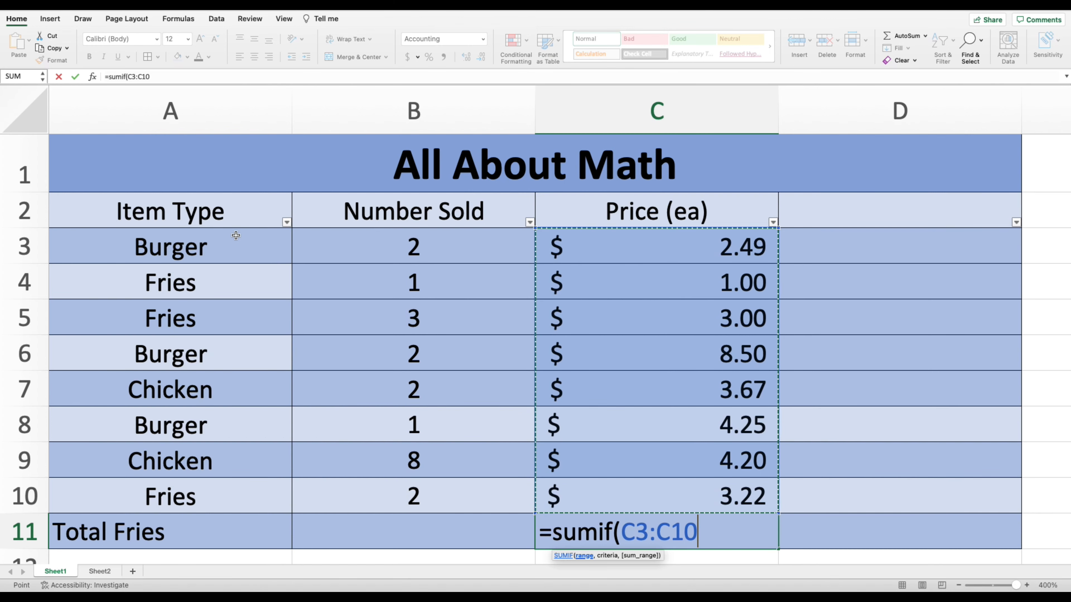
left_click(239, 248)
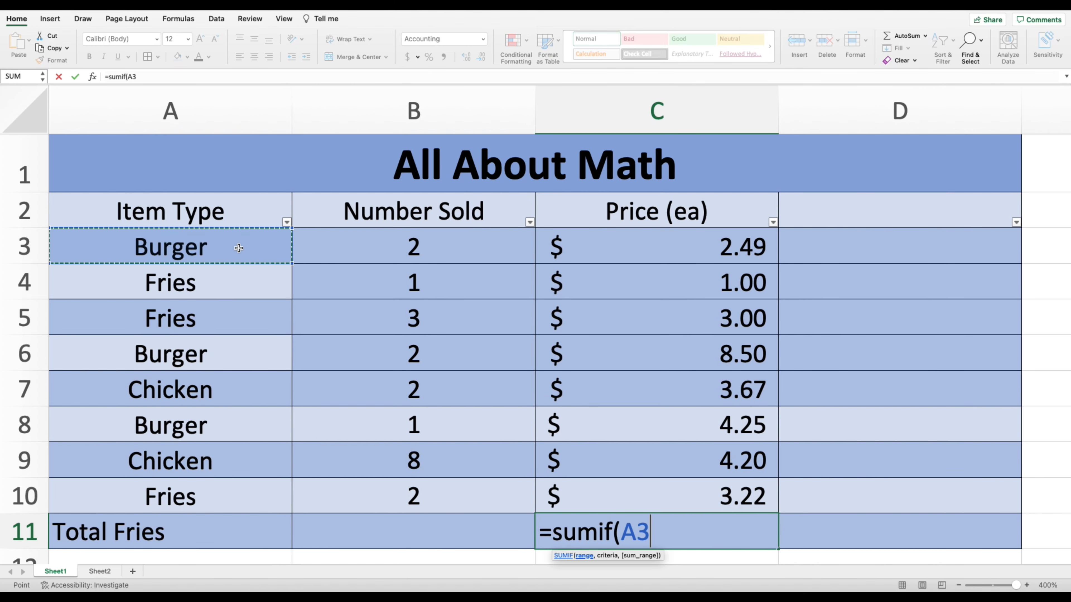
left_click_drag(239, 248, 684, 505)
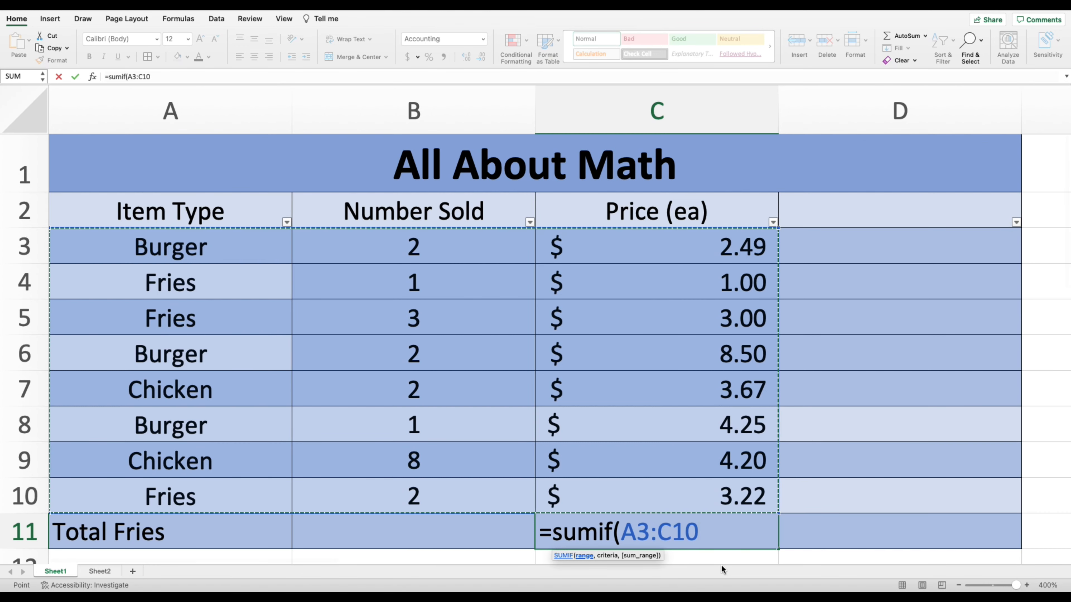
Step: Complete the C11 SUMIF formula with the criterion "Fries" and the sum range C3:C10
type(",")
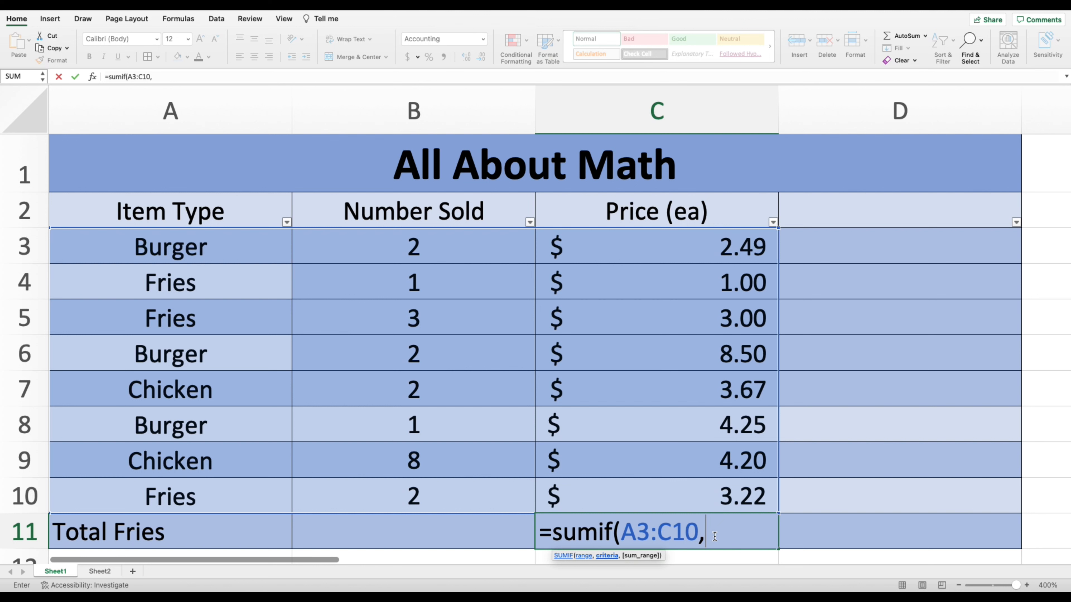
type("\"Fries")
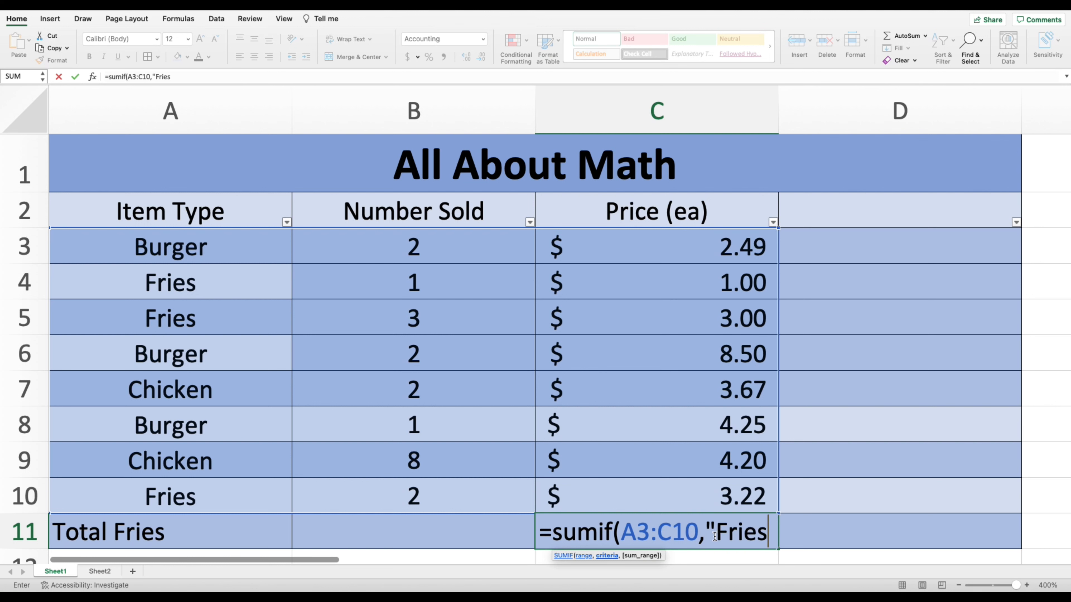
type("\",")
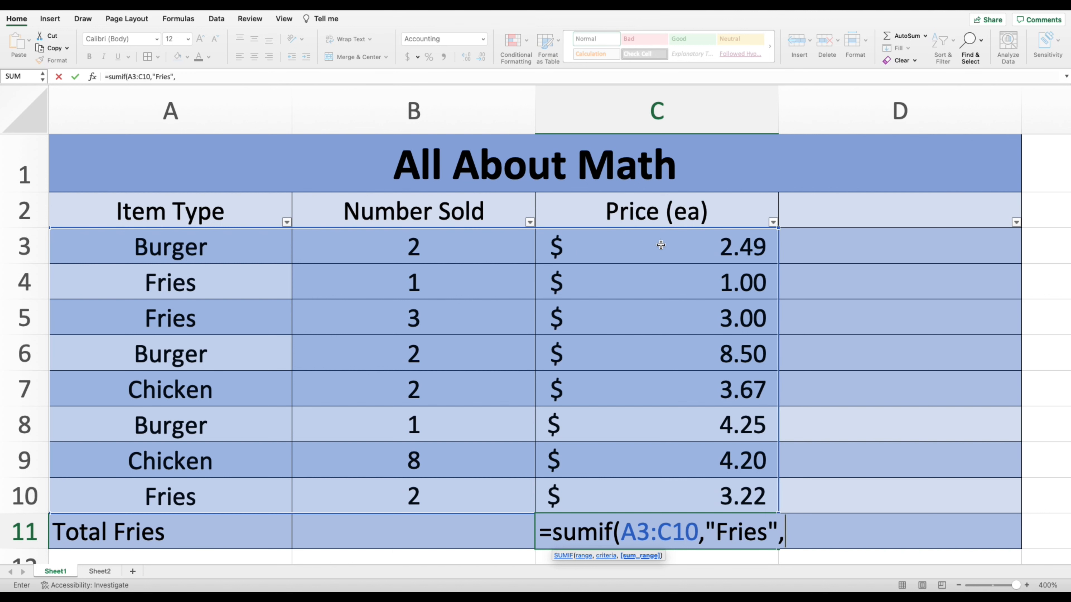
left_click_drag(658, 251, 674, 496)
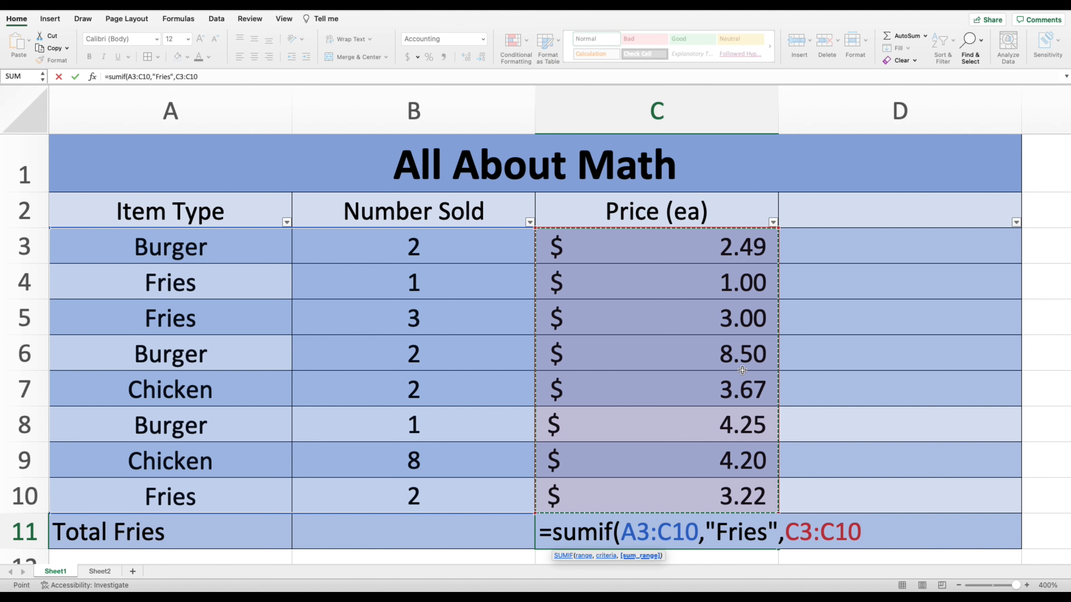
type(")")
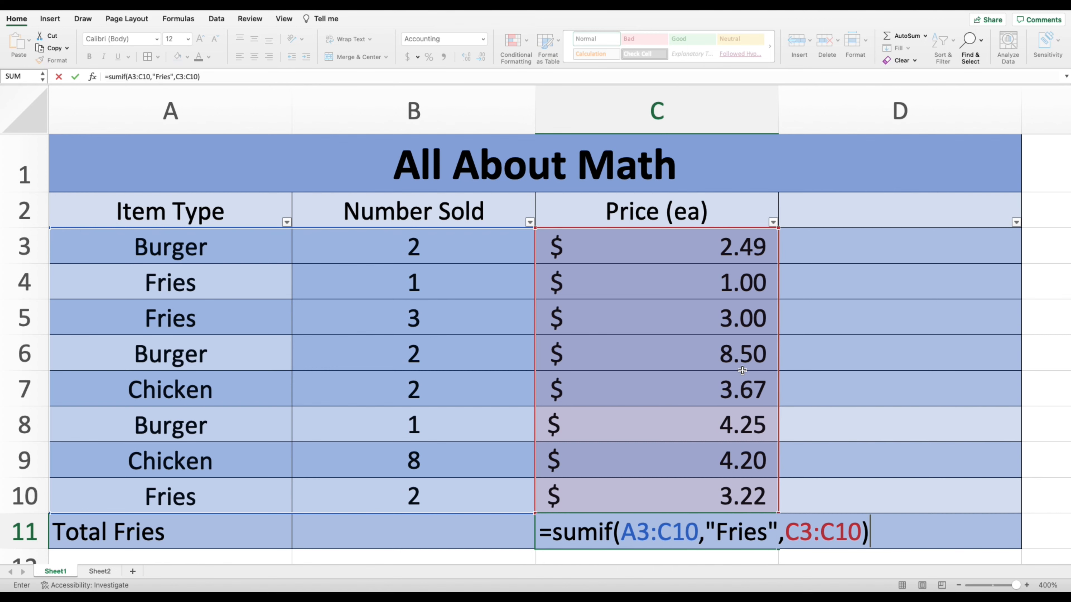
key("Return")
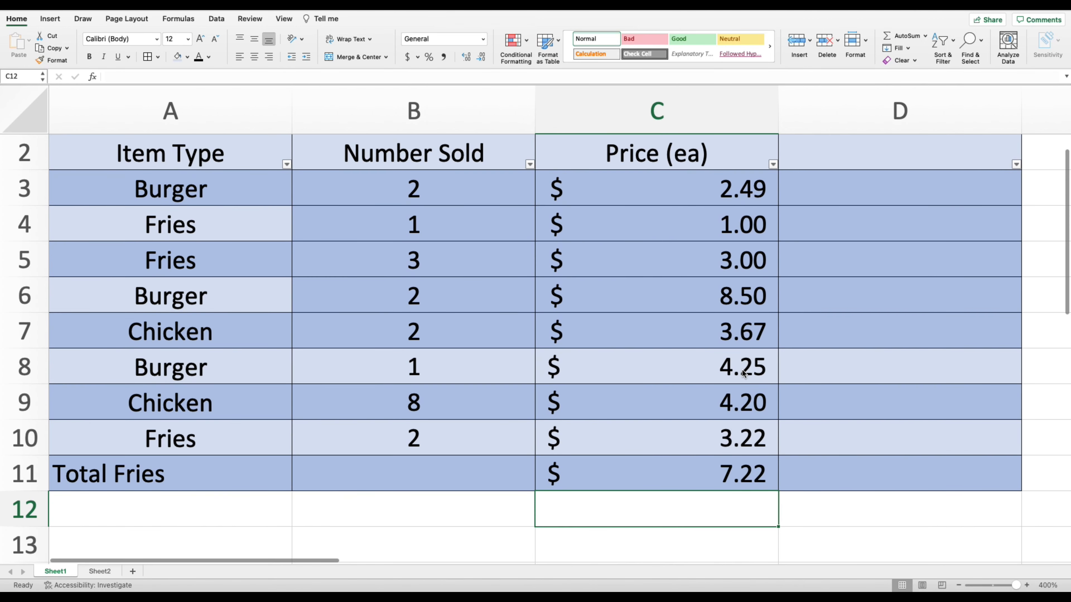
Step: Check the fries prices against the C11 total, and compare the Number Sold and Price (ea) values
scroll(743, 373, "up", 1)
scroll(743, 373, "up", 2)
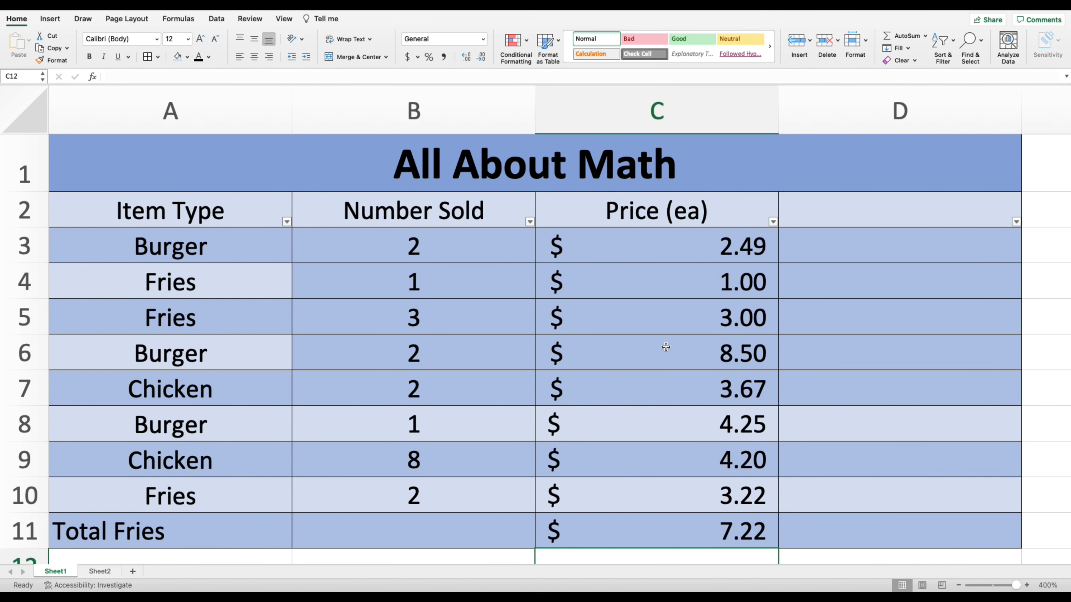
left_click(756, 313)
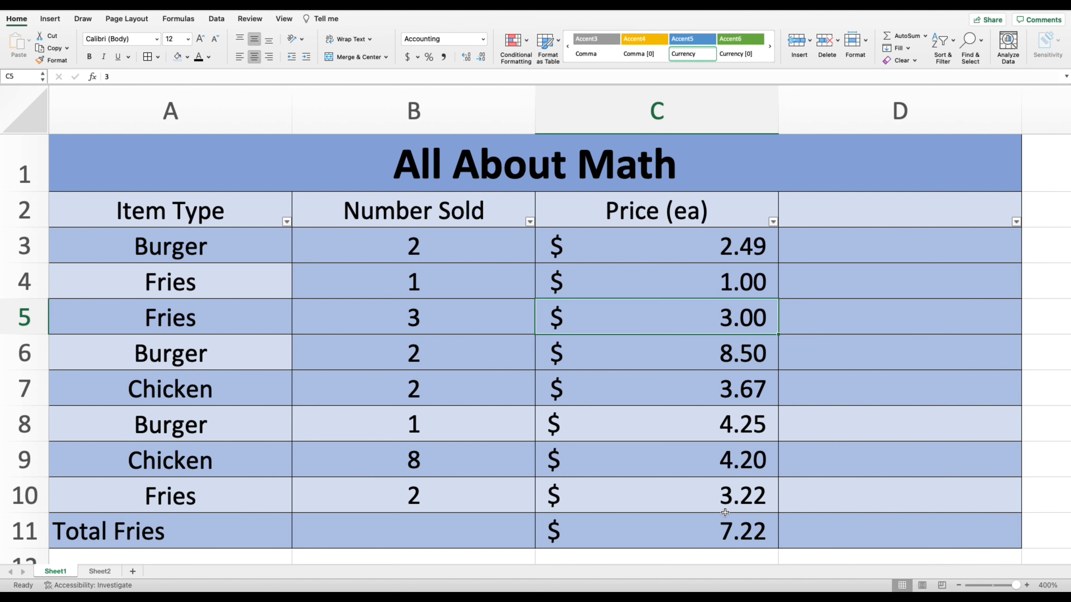
left_click(755, 501)
left_click(718, 292)
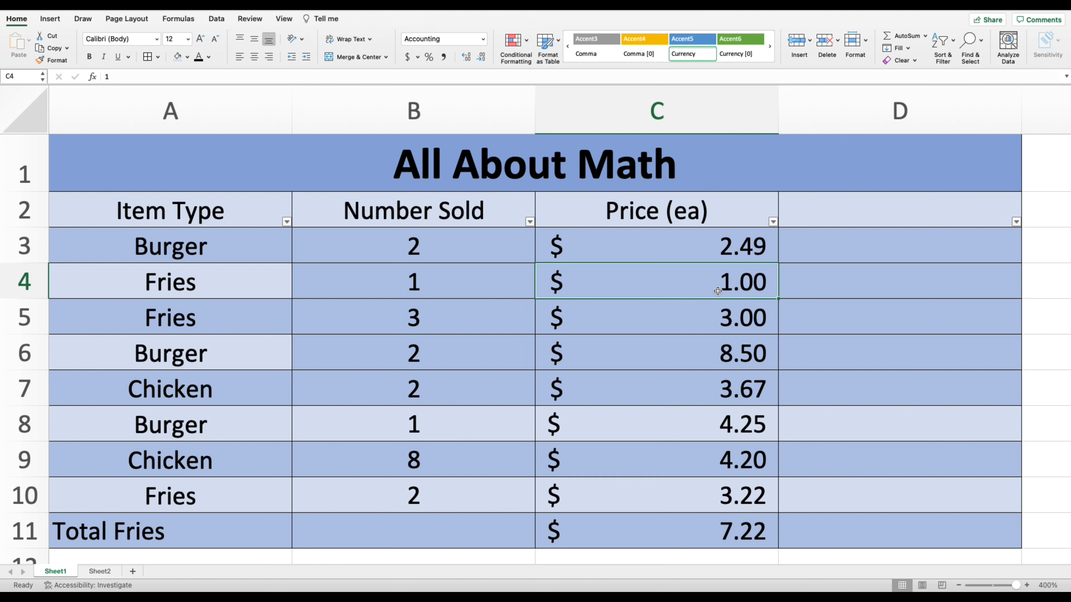
left_click(732, 522)
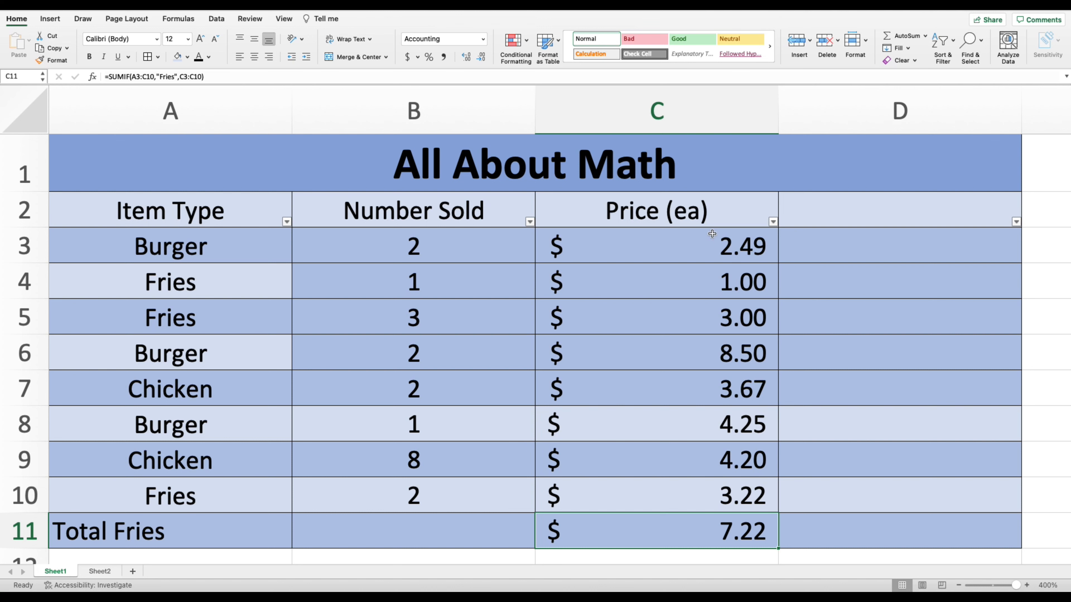
left_click_drag(698, 244, 728, 489)
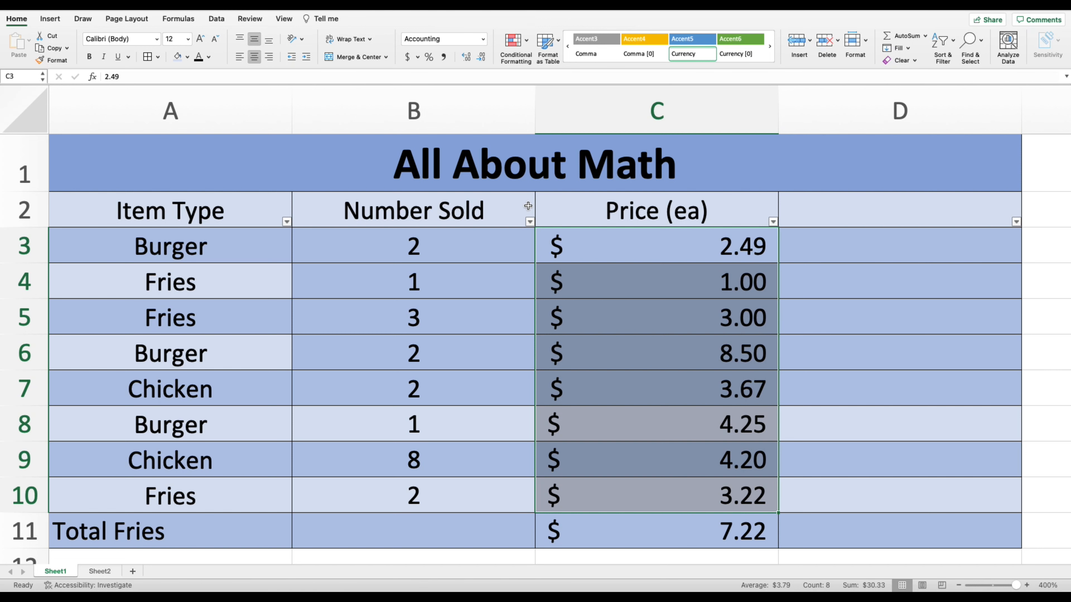
left_click(417, 256)
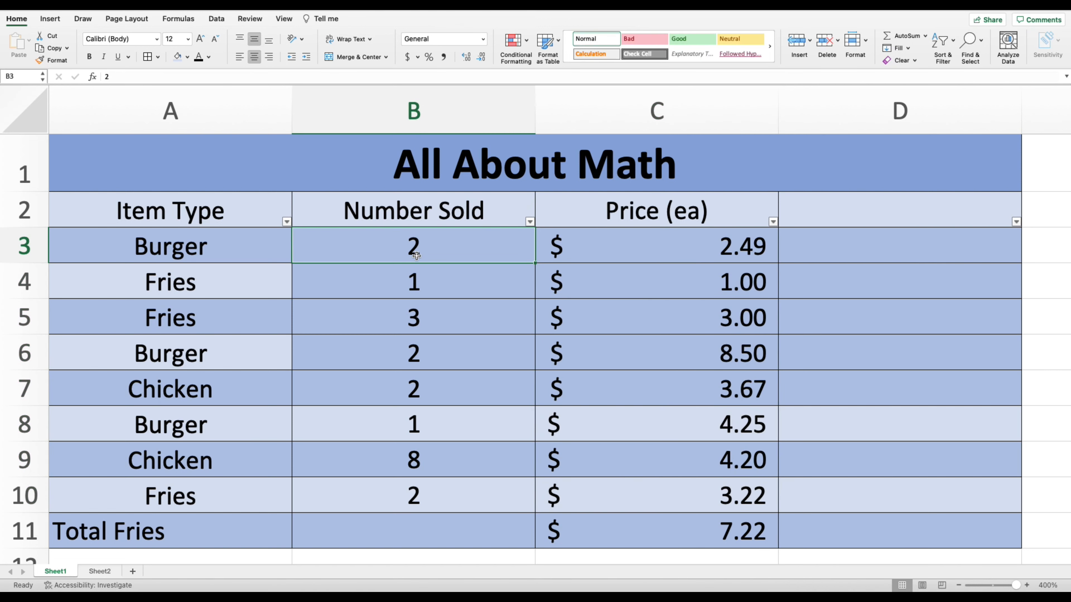
left_click(685, 243)
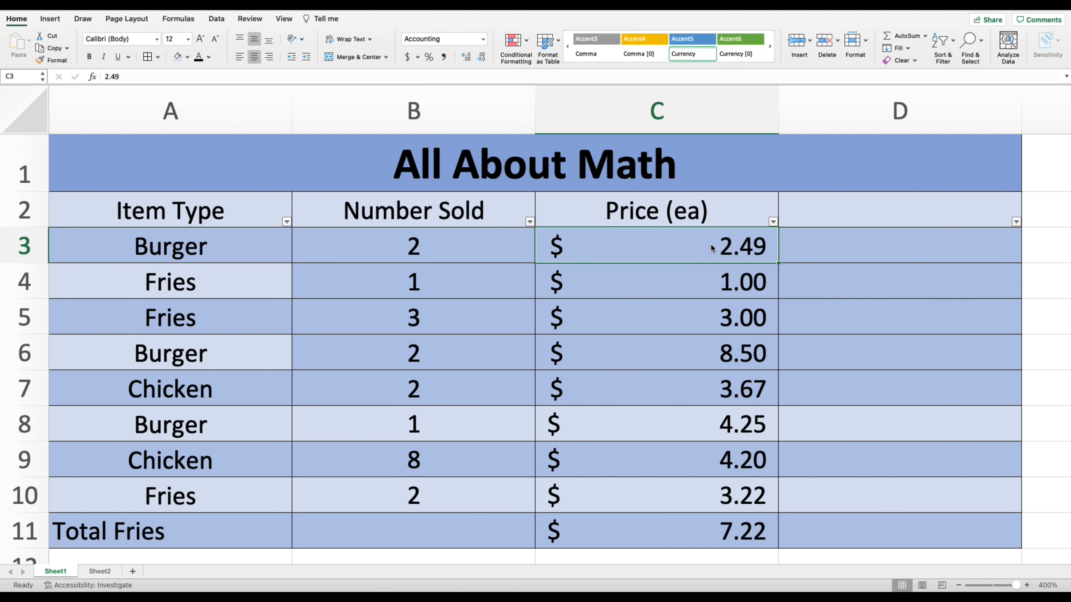
left_click(463, 243)
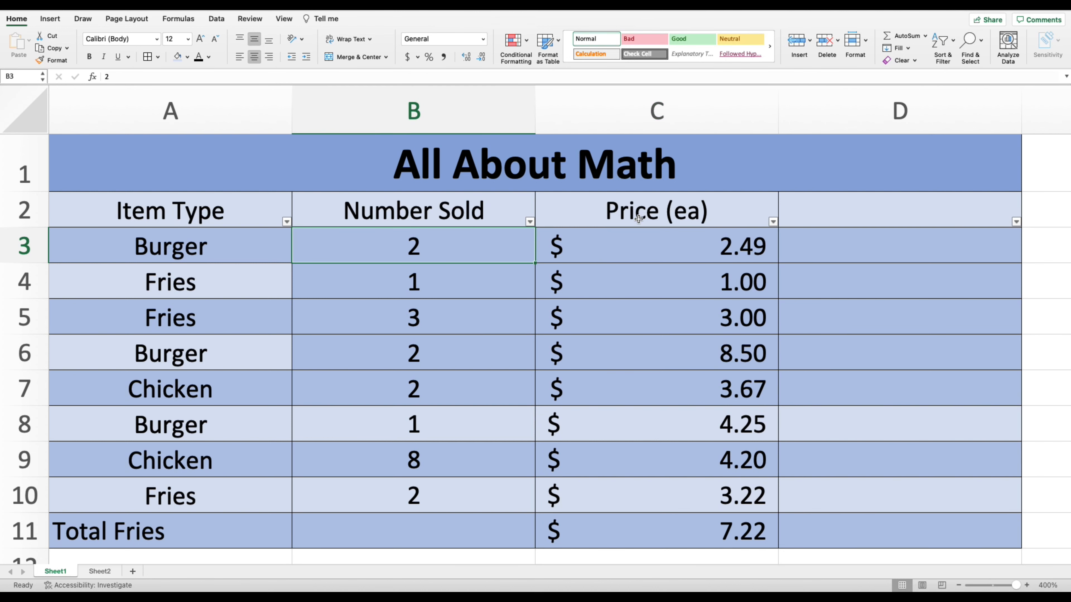
left_click(641, 246)
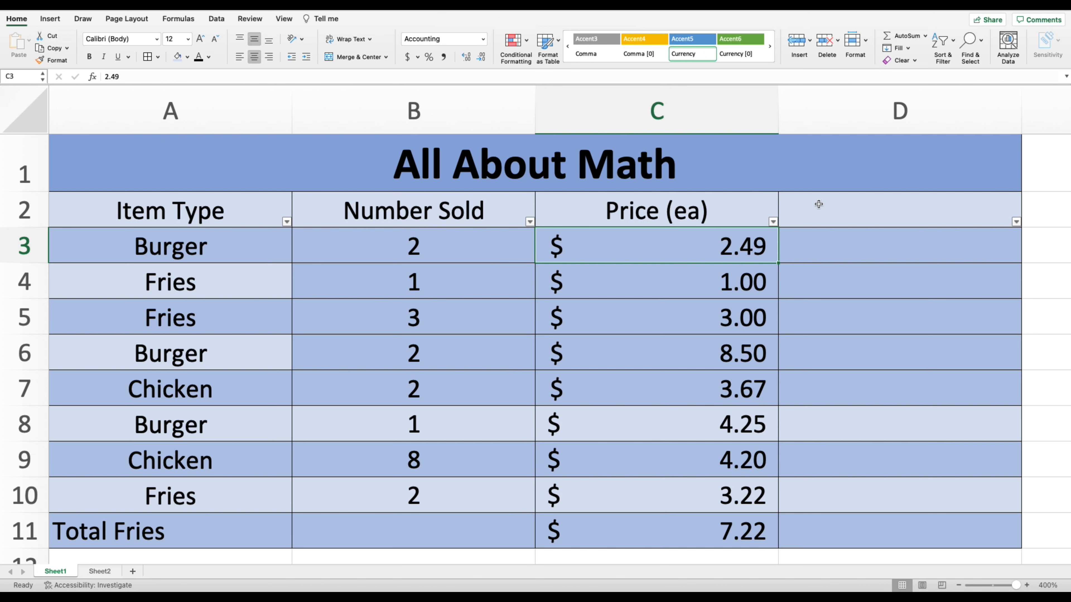
Step: Enter the column header "Total Price" in cell D2
left_click(838, 210)
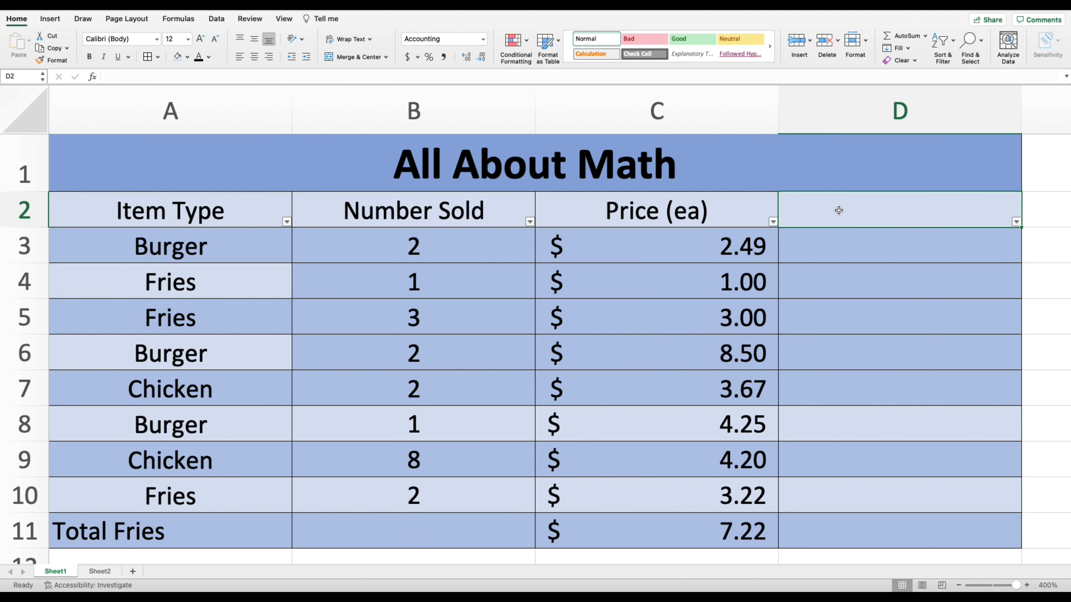
type("Tota")
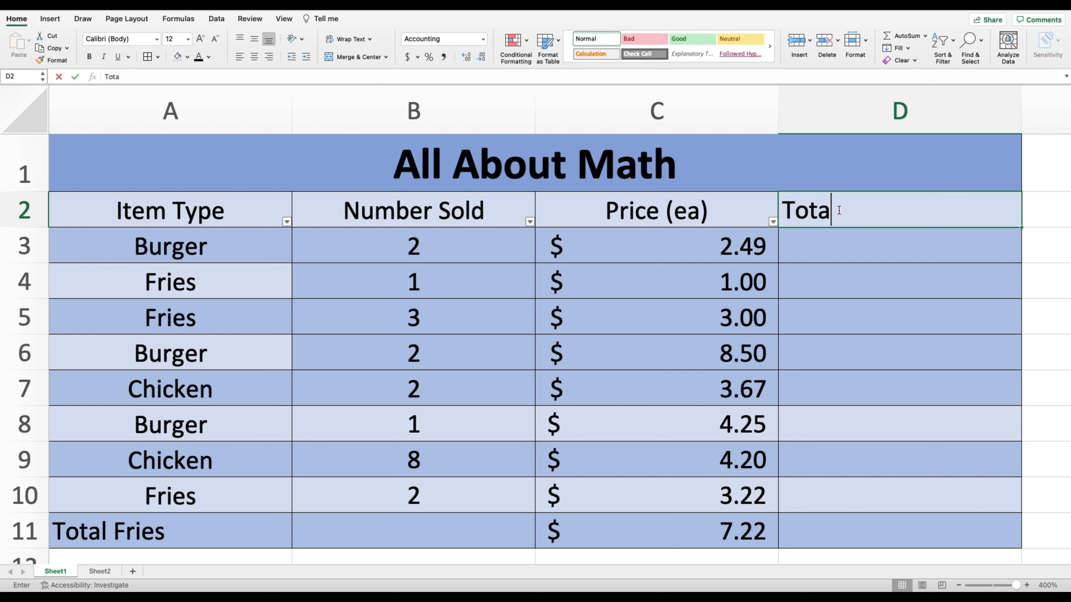
type("l Price")
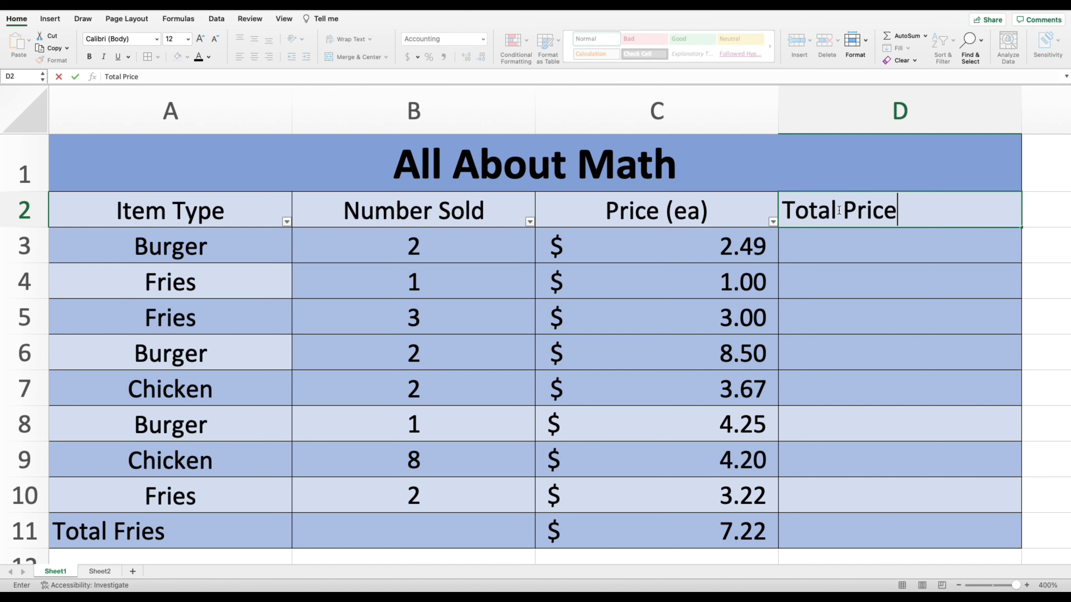
left_click(849, 241)
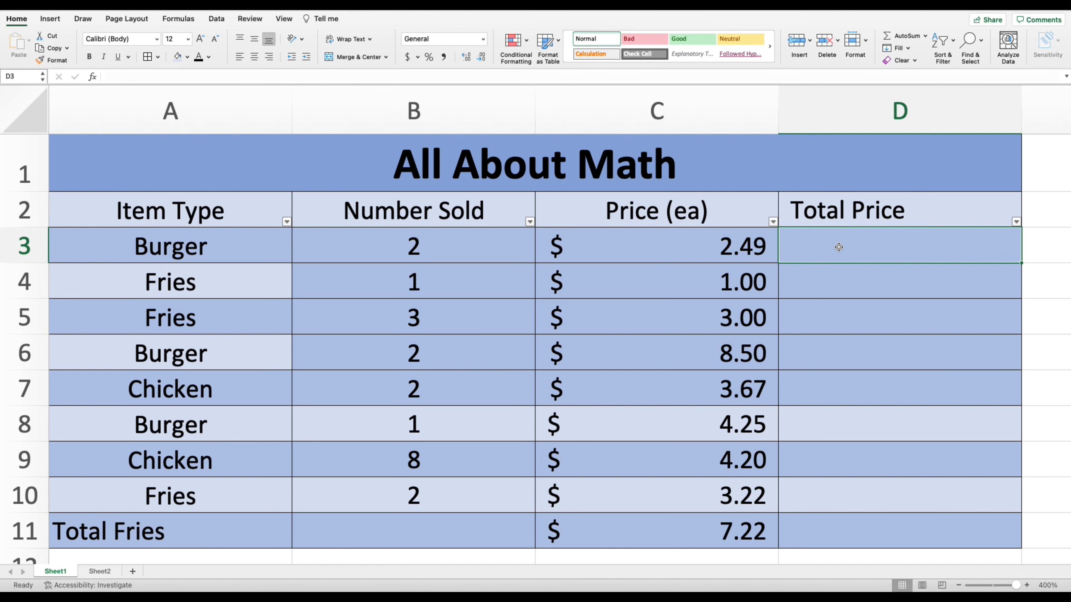
Step: Enter a PRODUCT formula in D3 that multiplies B3 by C3
double_click(839, 247)
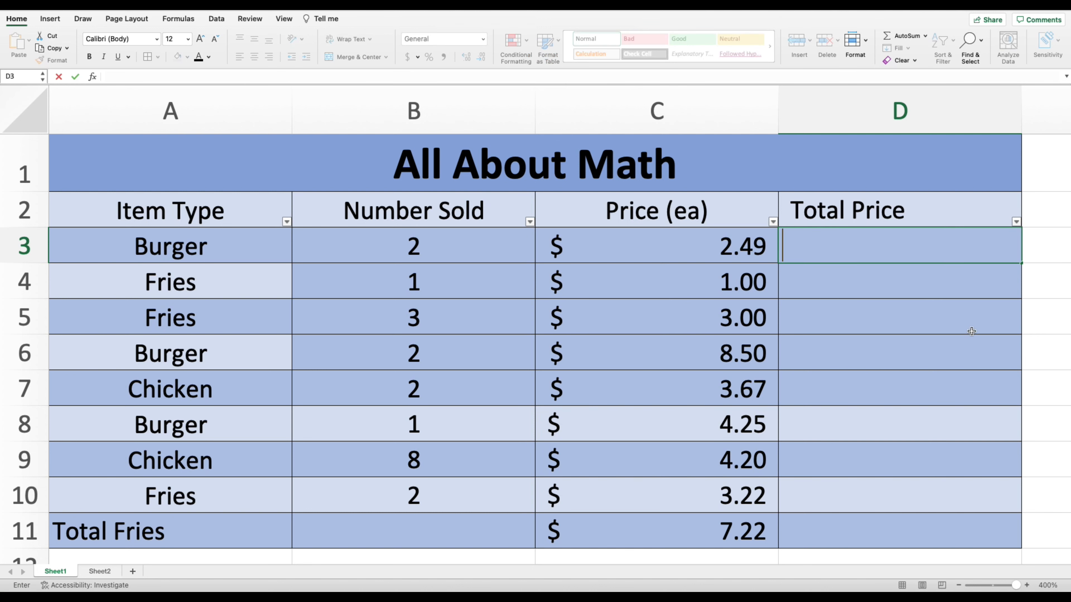
type("=")
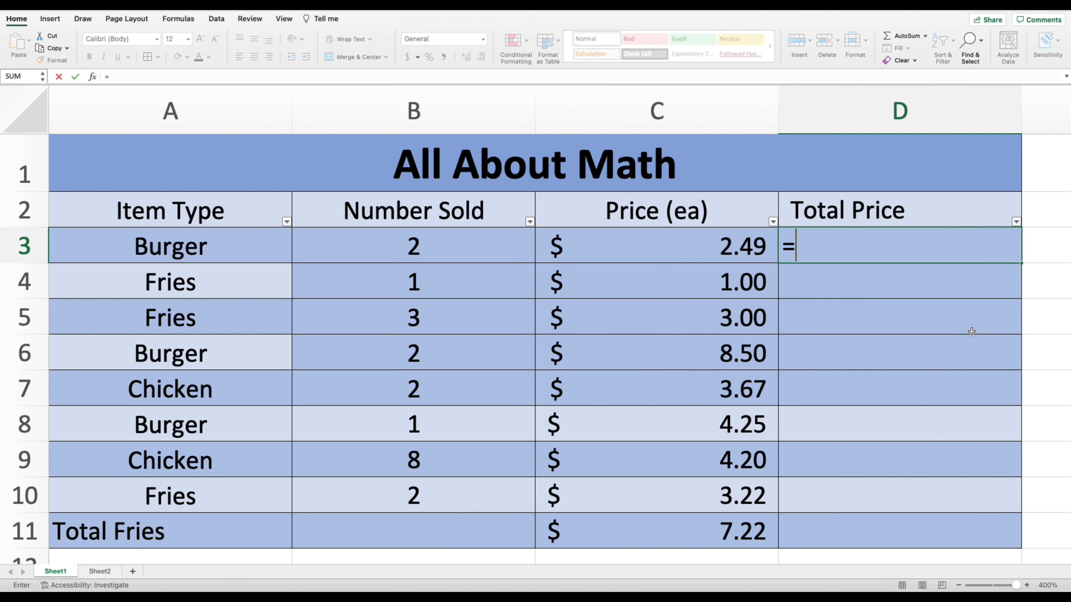
type("product")
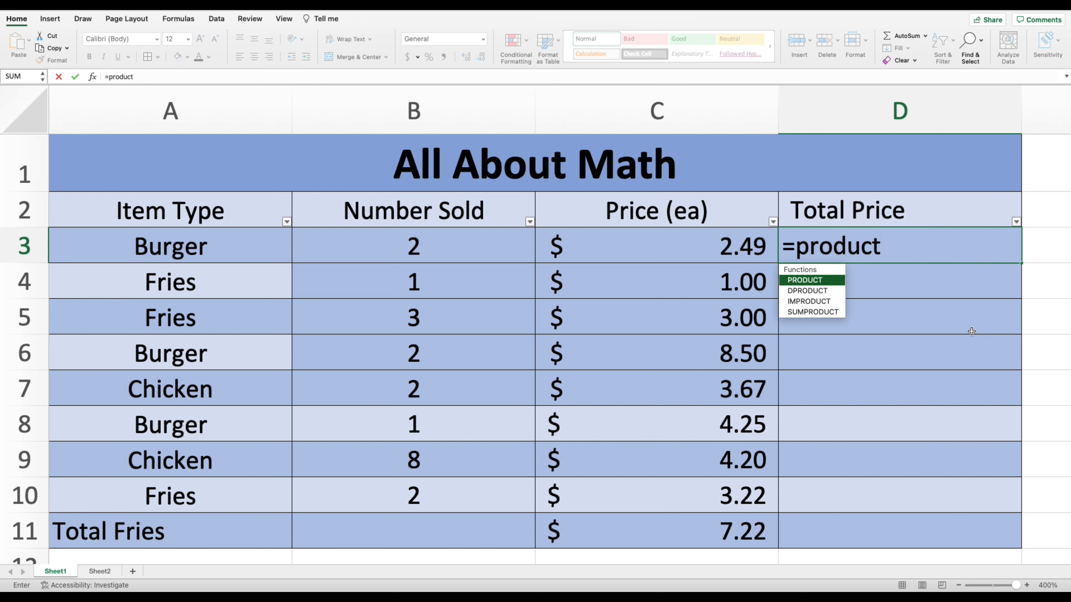
type("(")
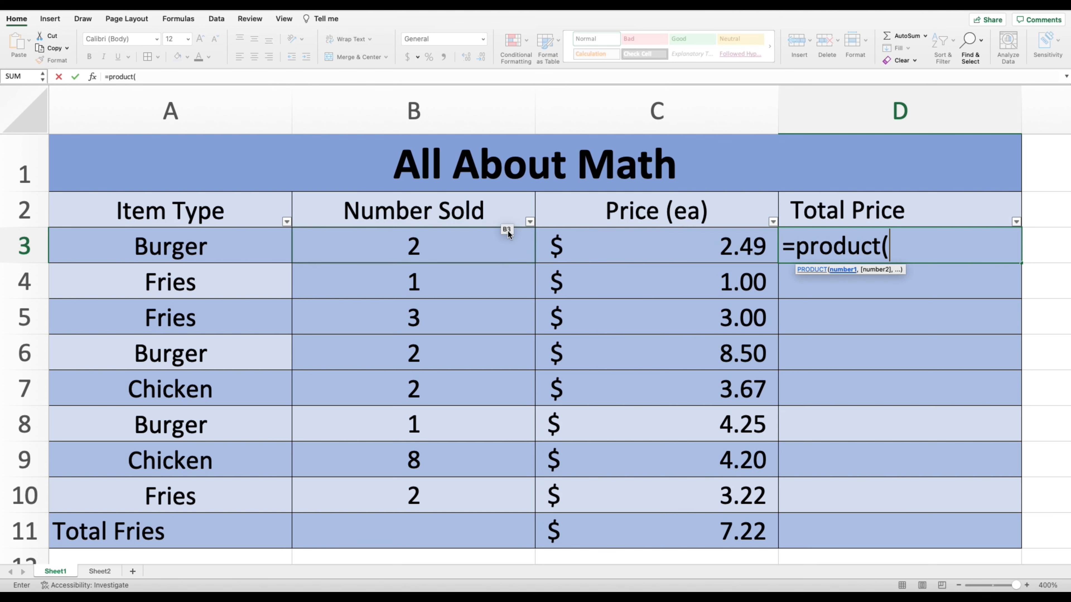
left_click(459, 245)
type(",")
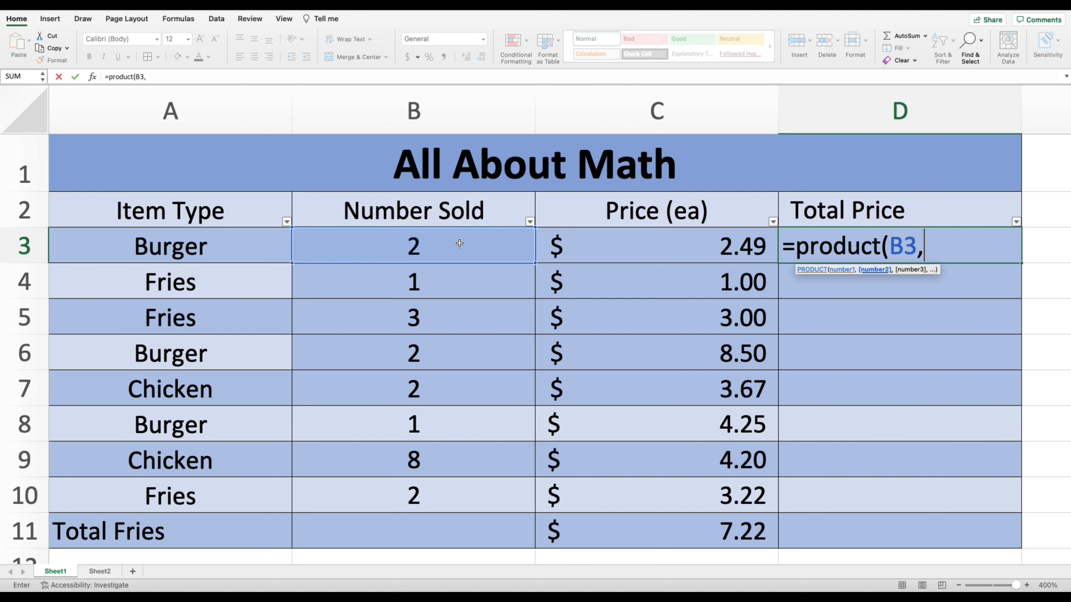
left_click(714, 255)
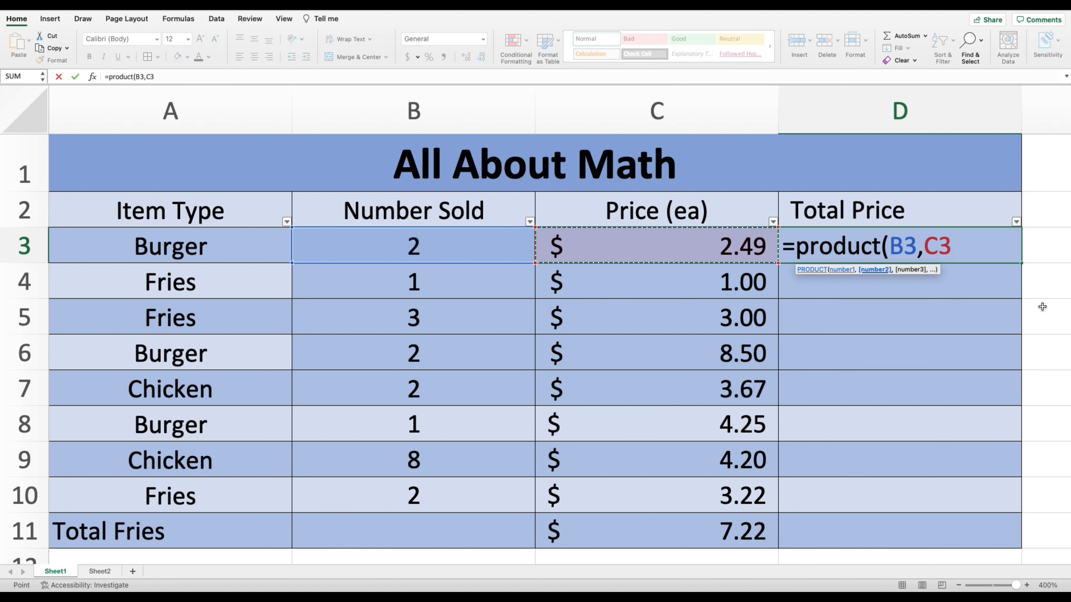
type(")")
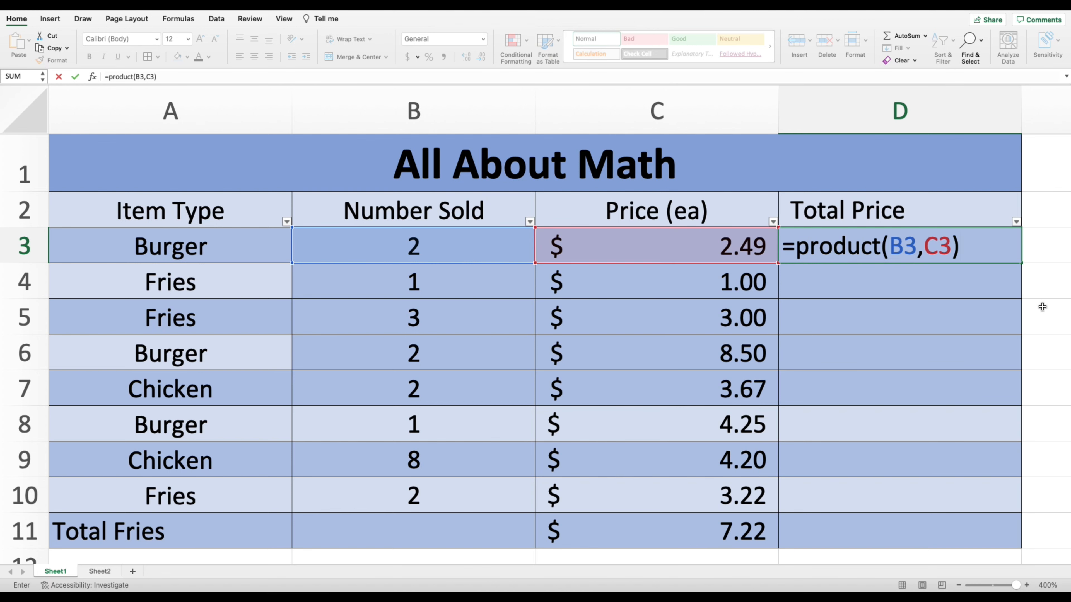
key("Return")
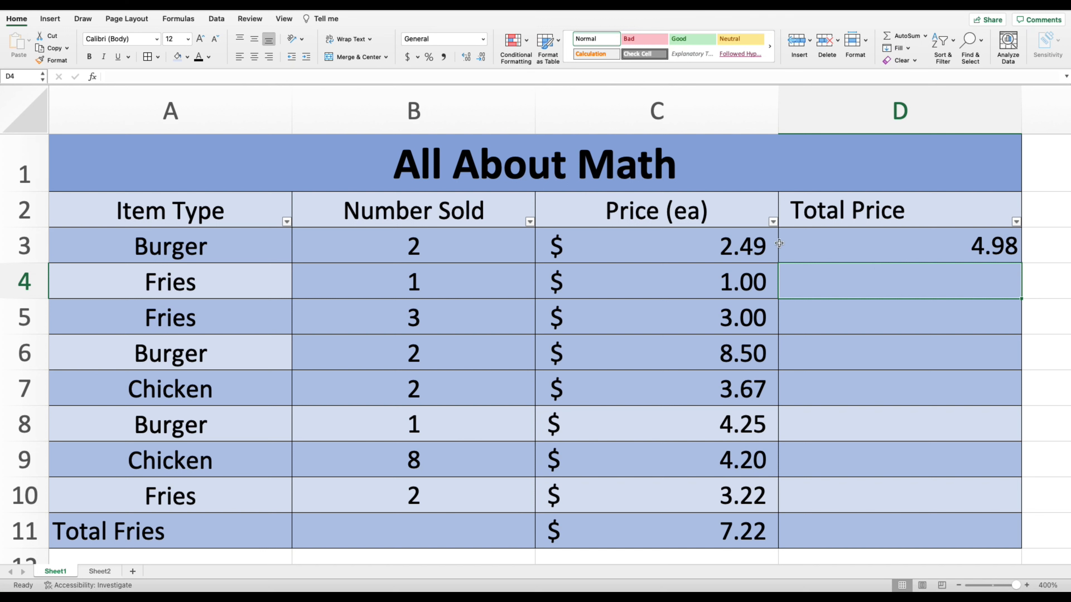
Step: Format D3 with the Accounting number format and fill its PRODUCT formula down through D10
left_click(946, 254)
key("ctrl+shift+4")
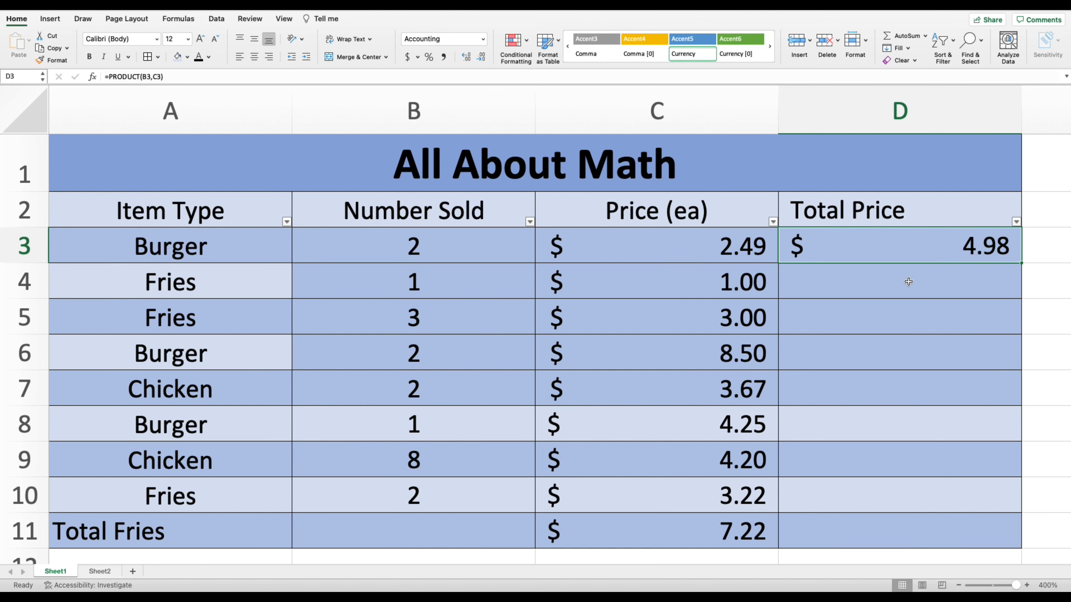
key("Down")
key("Down")
key("Down")
left_click(927, 250)
left_click_drag(1022, 263, 1022, 509)
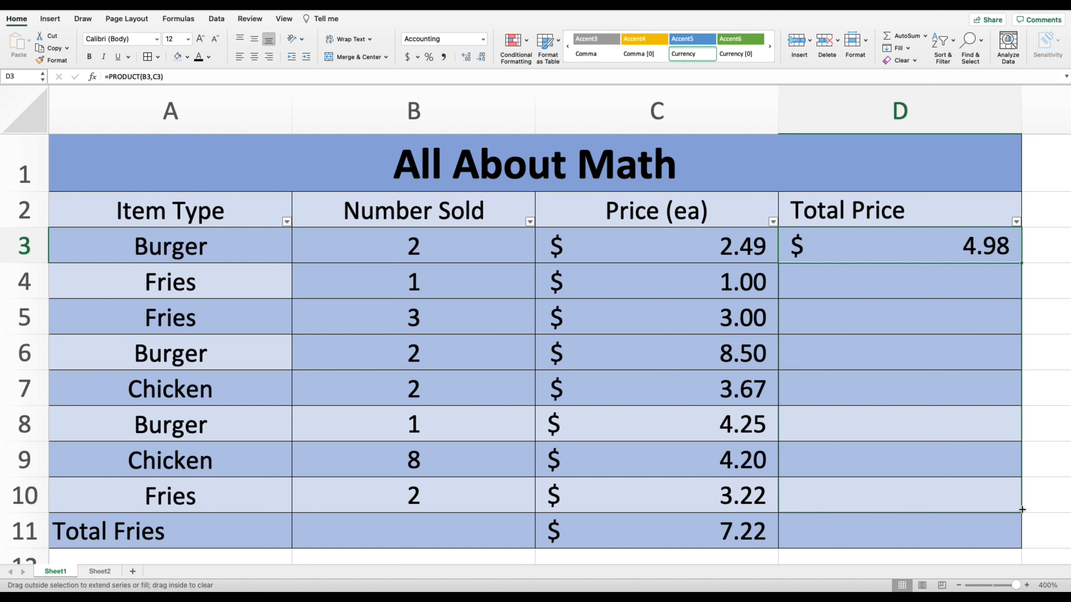
left_click_drag(1022, 509, 1024, 510)
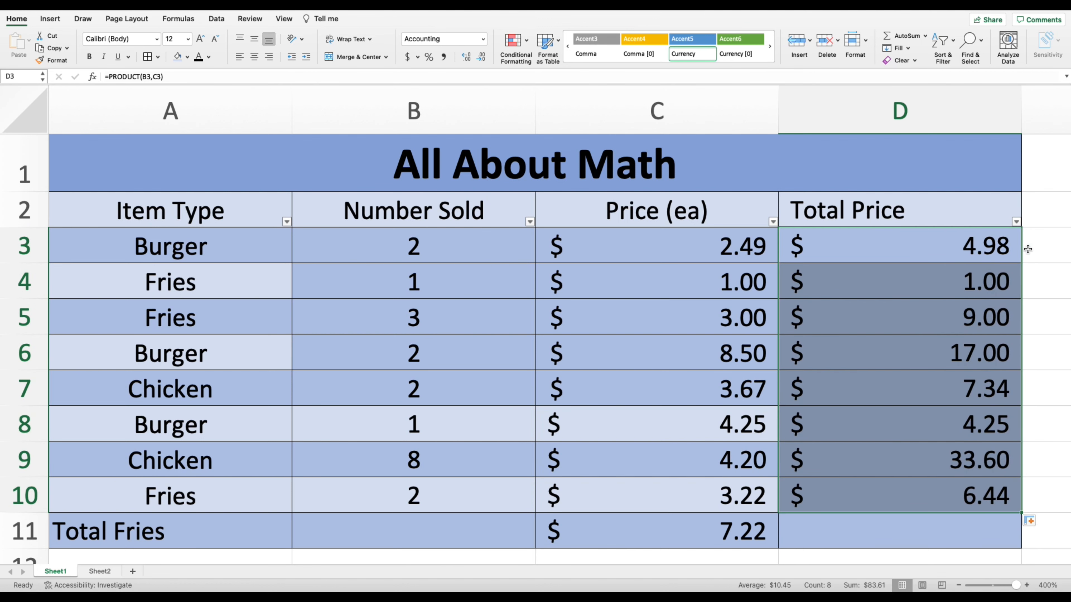
left_click(942, 247)
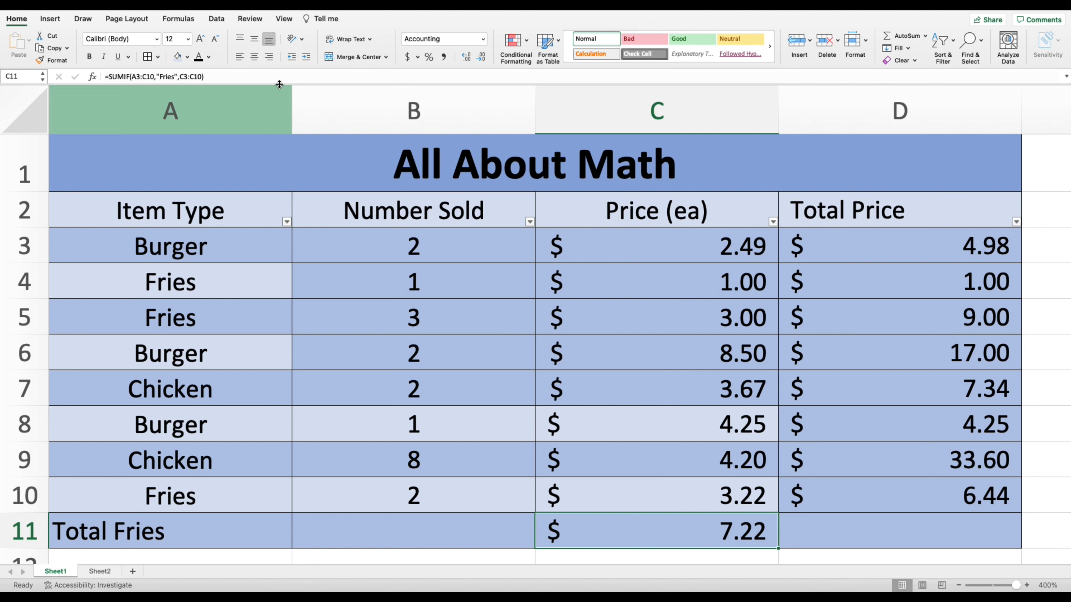
Step: Replace the SUMIF formula in C11 with a SUM of C3:C10
left_click_drag(262, 79, 123, 57)
type("=")
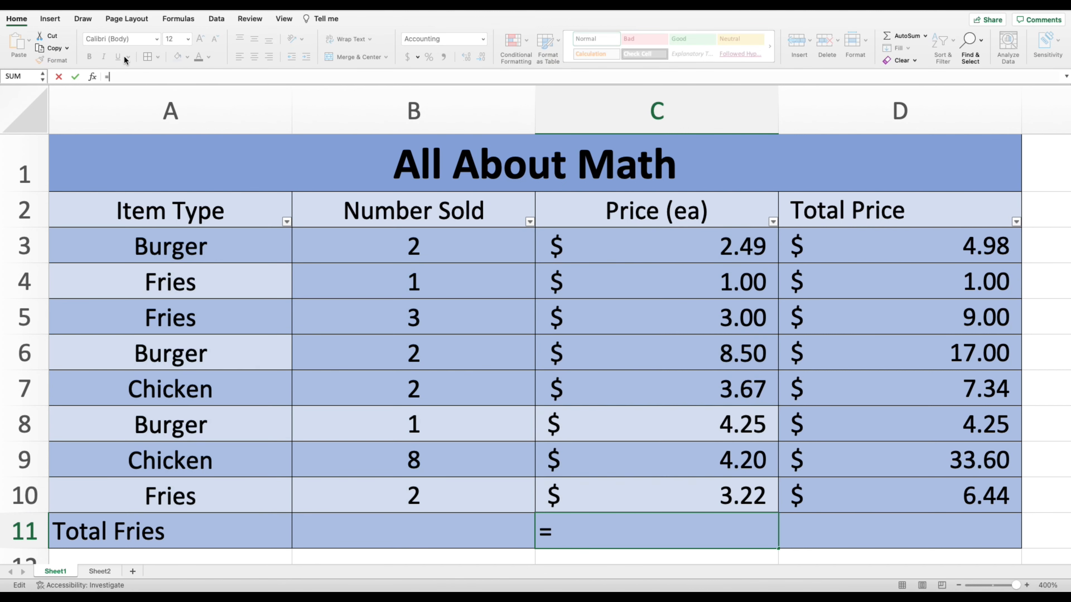
type("sum(")
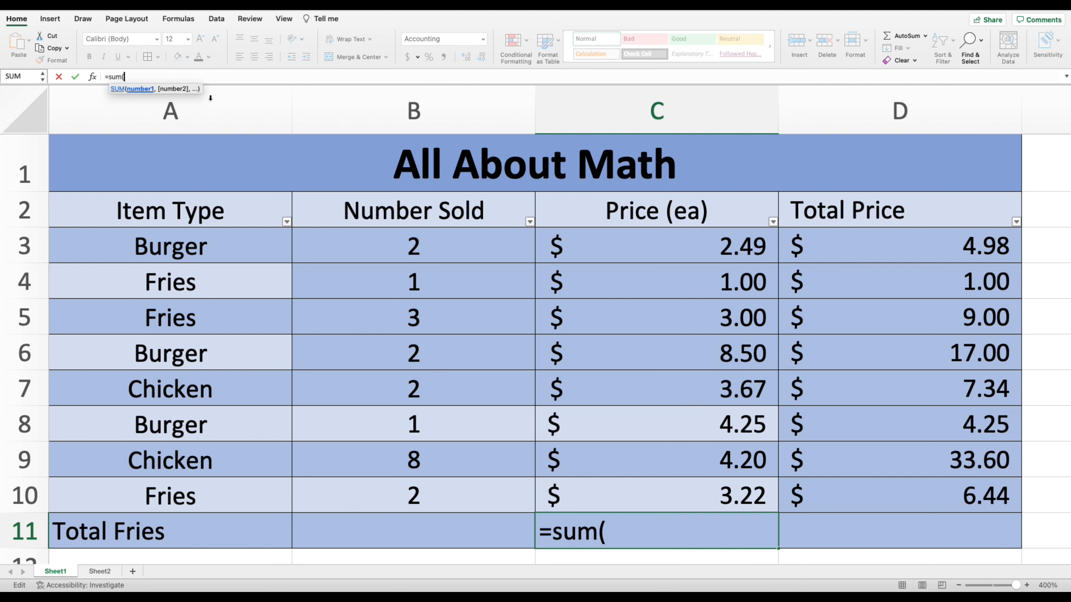
left_click_drag(715, 262, 721, 485)
type(")")
key("Return")
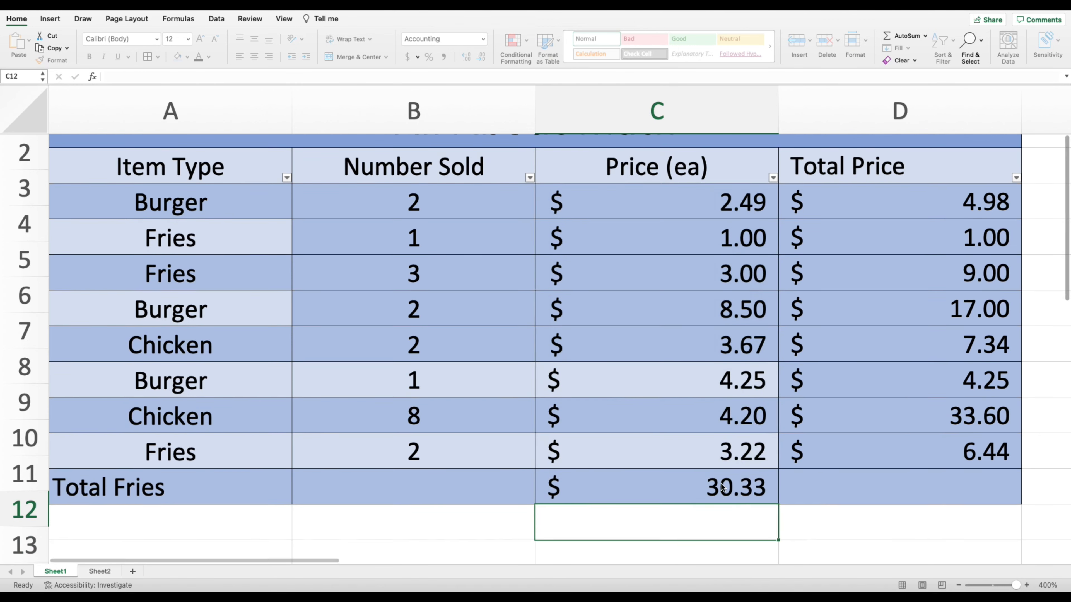
scroll(726, 361, "up", 2)
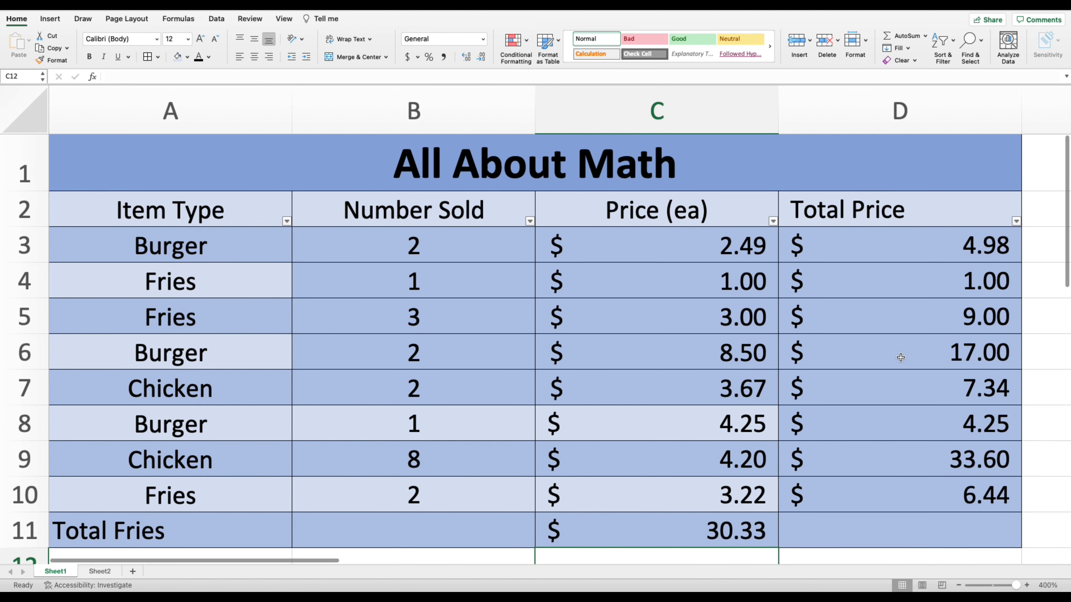
Step: Copy the SUM formula from C11 across to D11 and check the formulas in both cells
left_click_drag(890, 238, 916, 490)
left_click(745, 522)
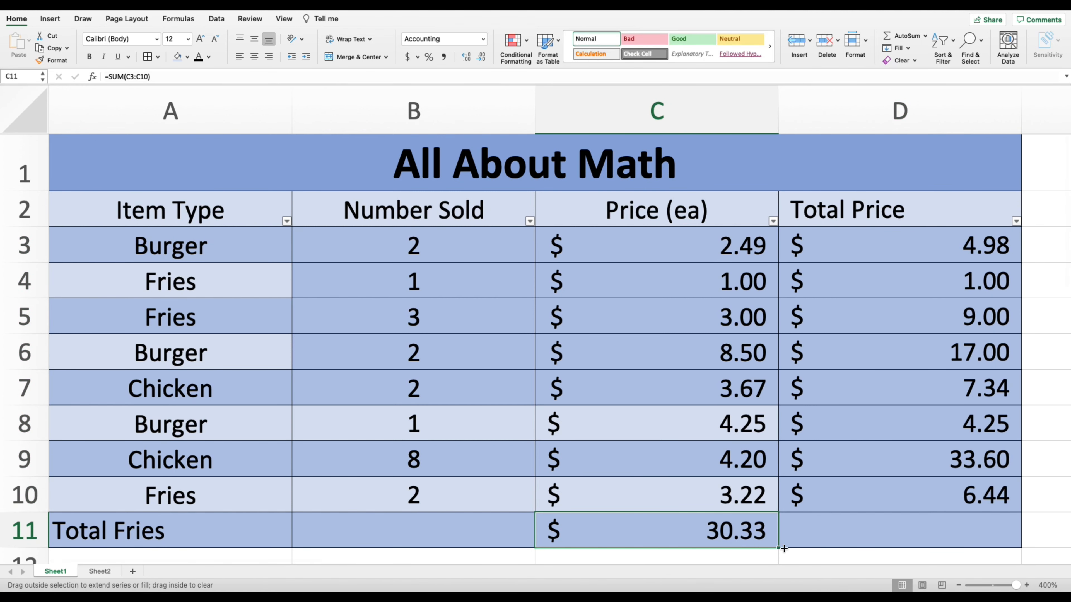
left_click_drag(778, 550, 948, 544)
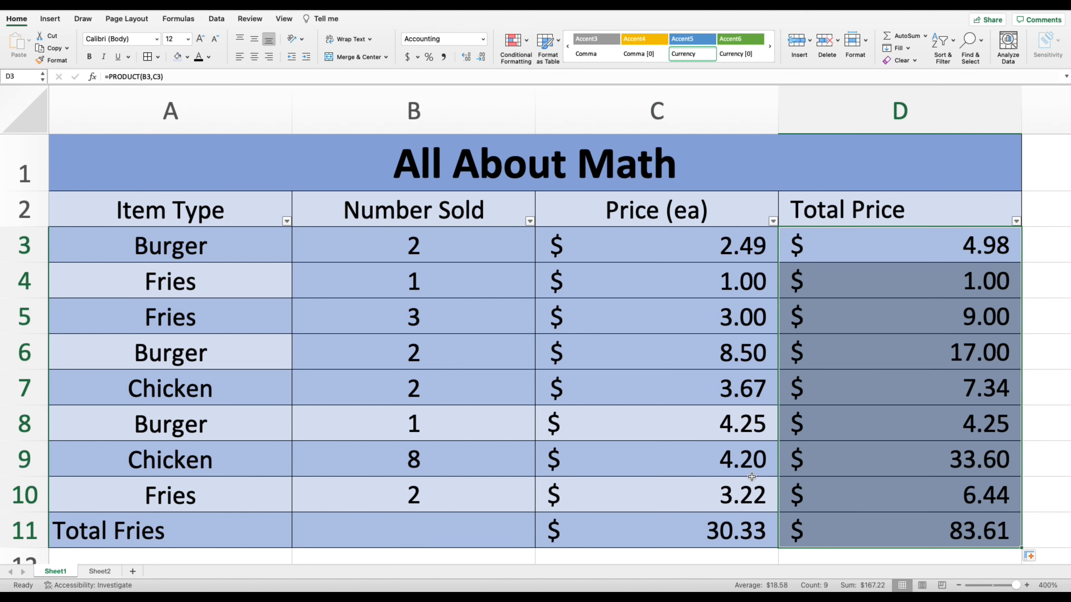
left_click(743, 536)
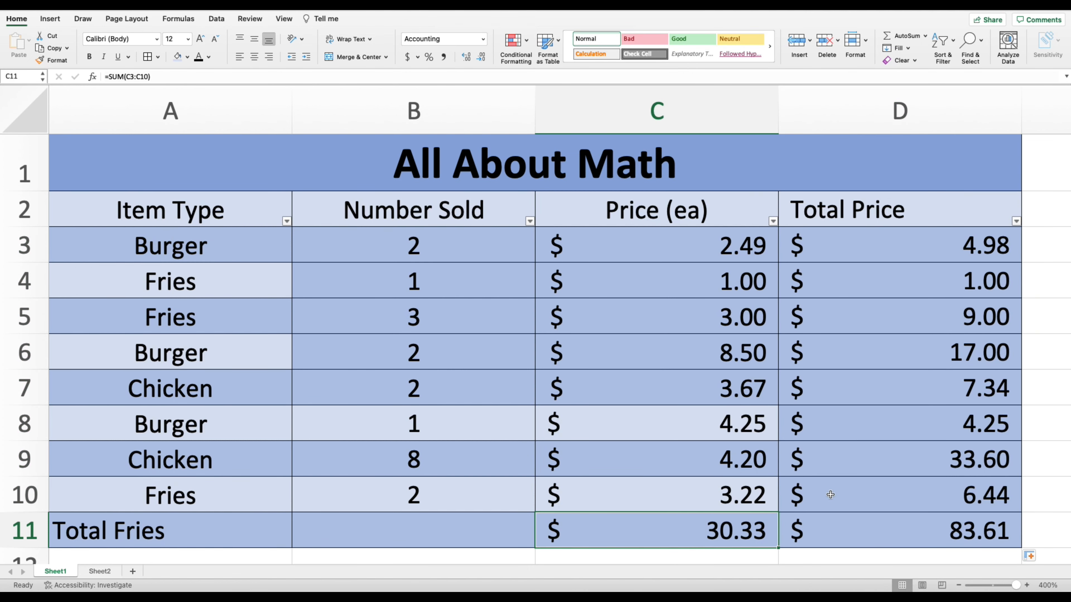
left_click(956, 536)
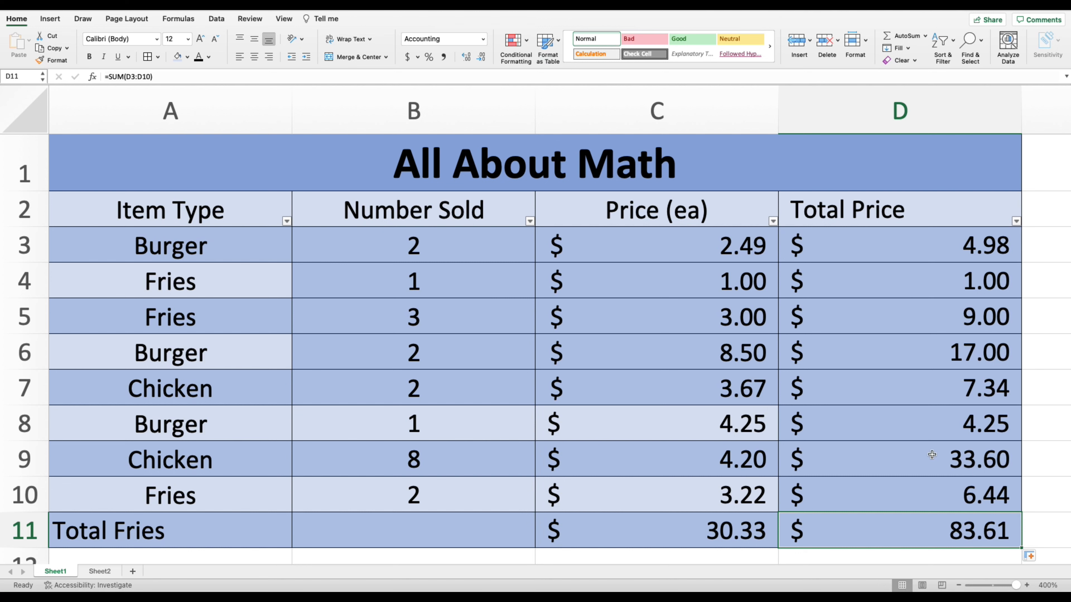
Step: Enter a SUM formula in B11 that totals the Number Sold values in B3:B10
left_click(411, 522)
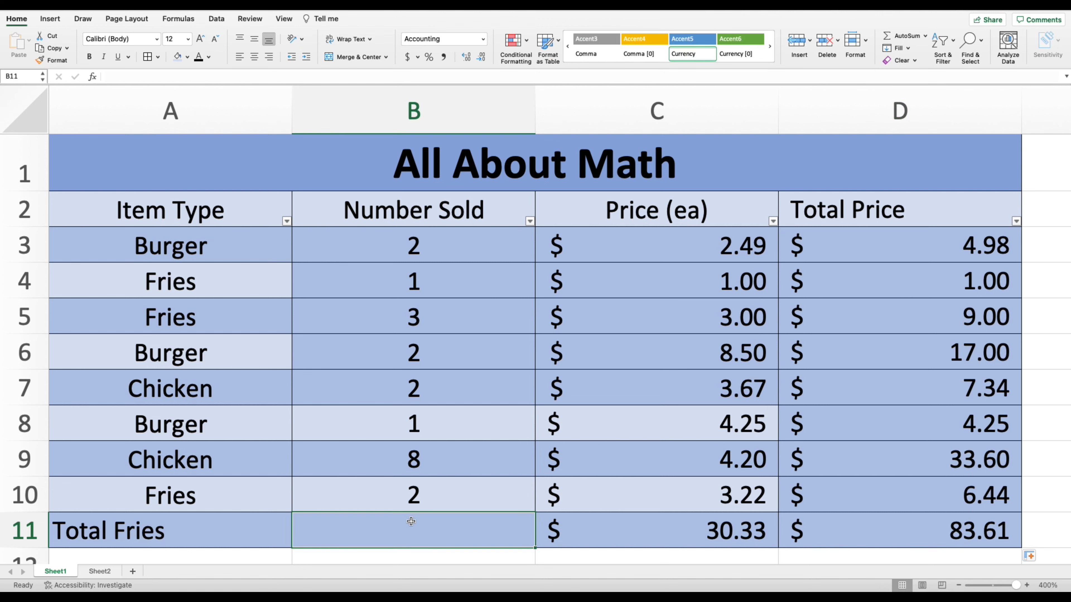
type("=sum(")
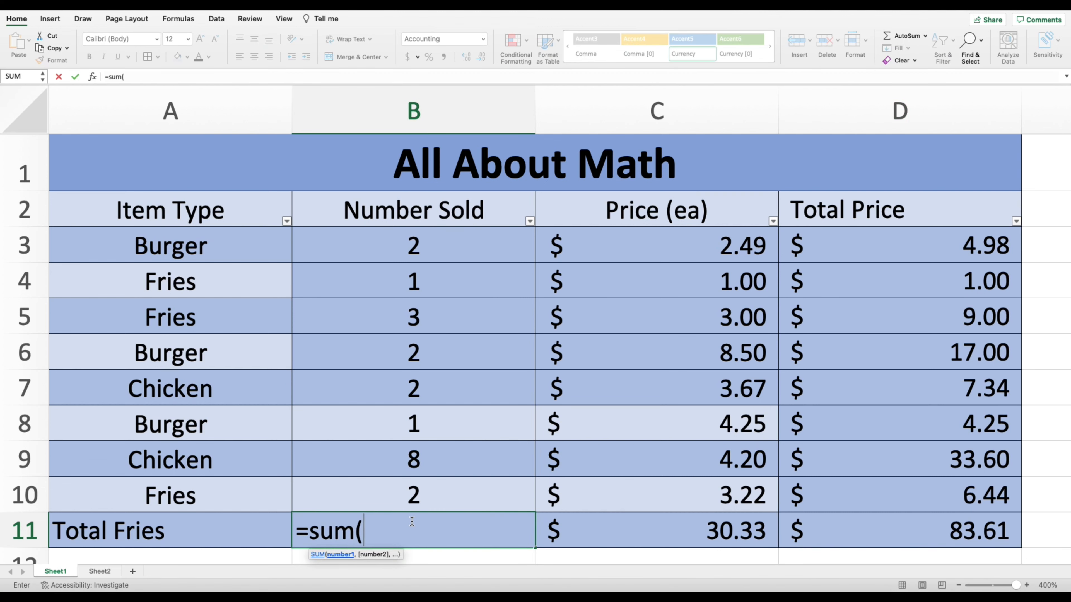
left_click_drag(437, 253, 437, 479)
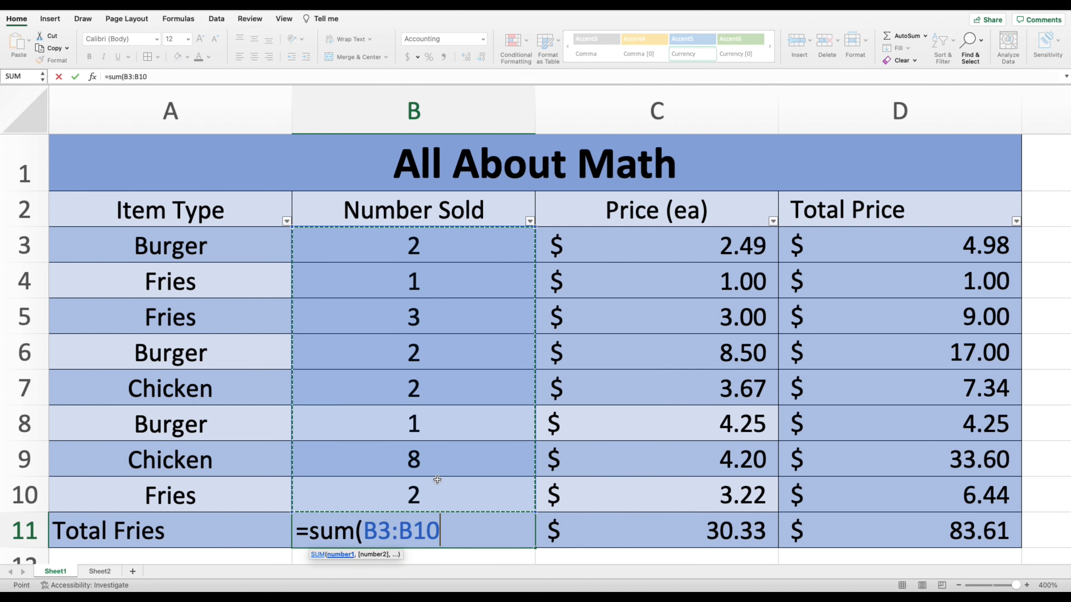
type(")")
key("Return")
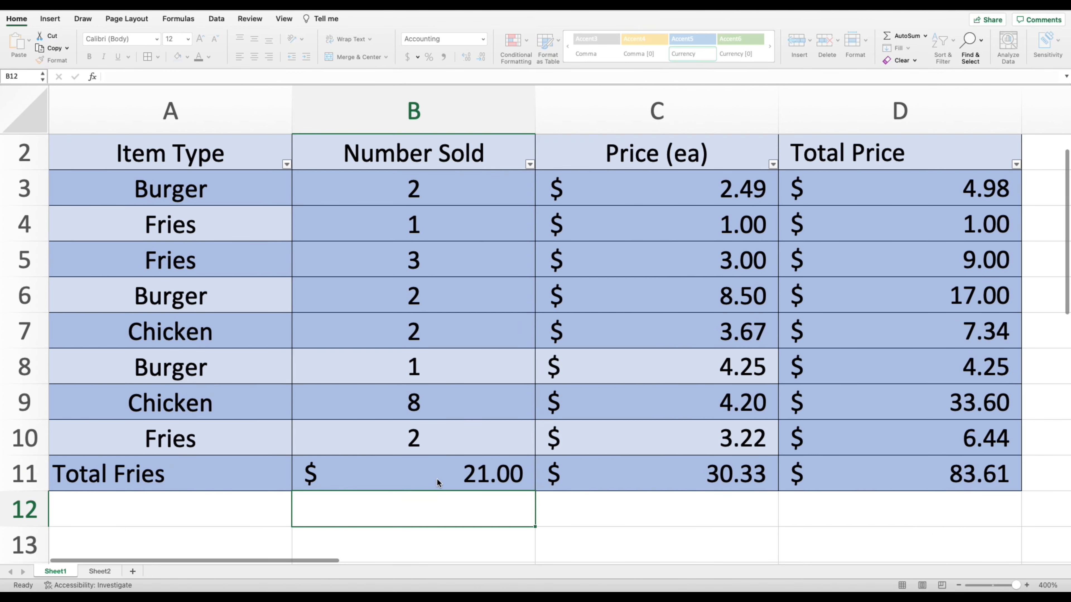
Step: Set B11 to the General number format and center its value
left_click(436, 478)
scroll(437, 478, "up", 1)
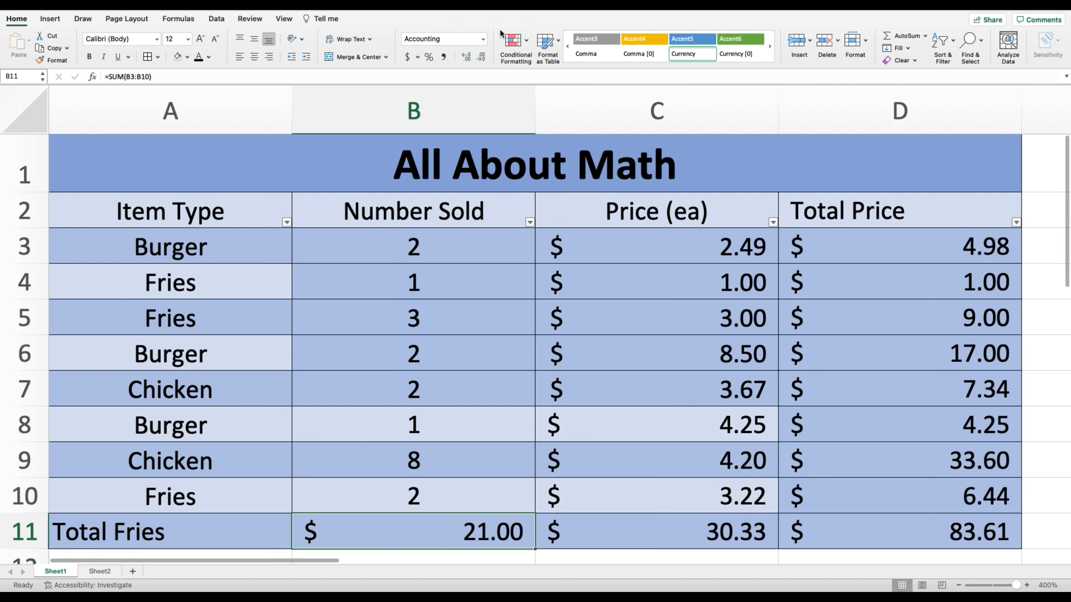
left_click(484, 39)
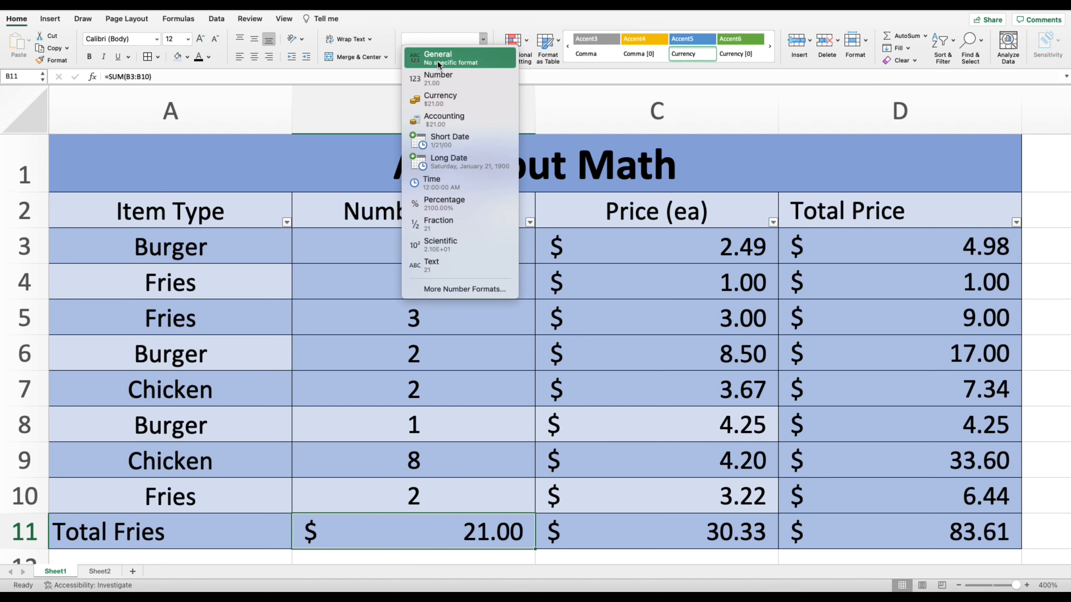
left_click(448, 58)
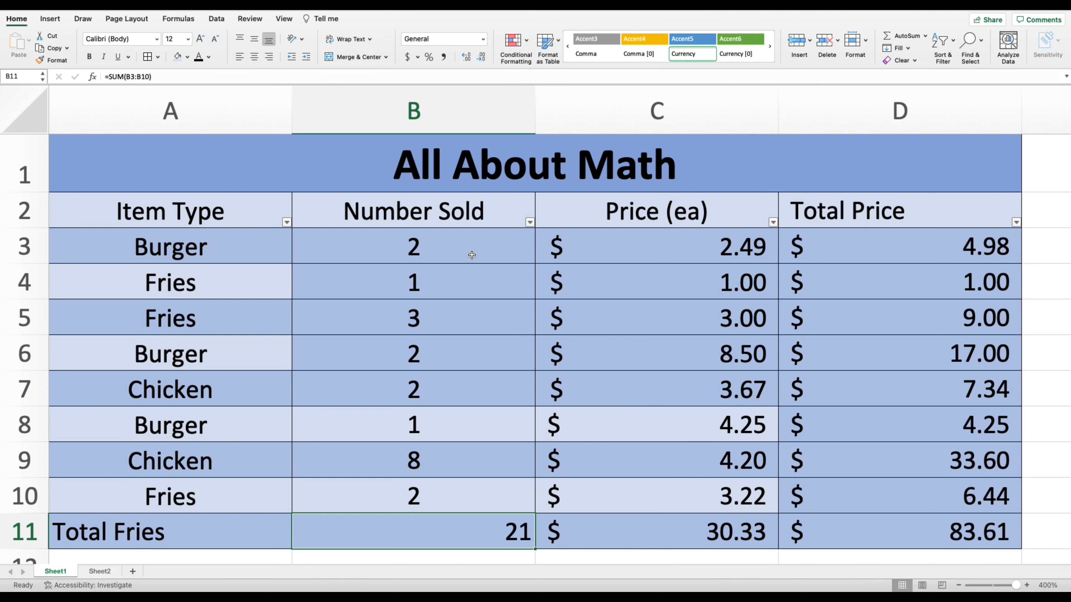
left_click(256, 59)
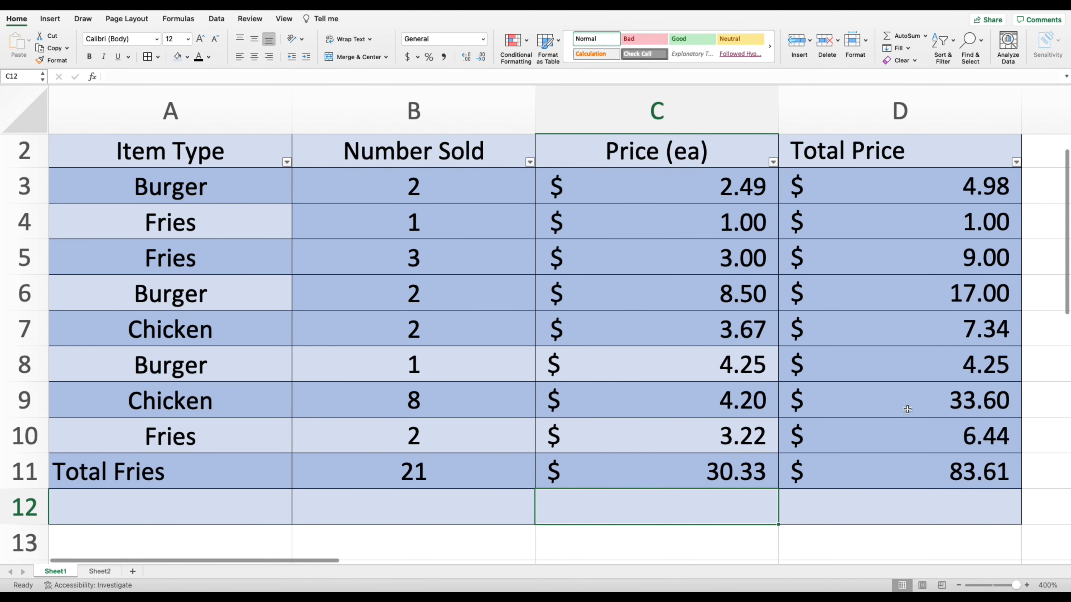
Step: Review the totals in row 11 and change the row label in A11 to "Totals"
left_click(961, 476)
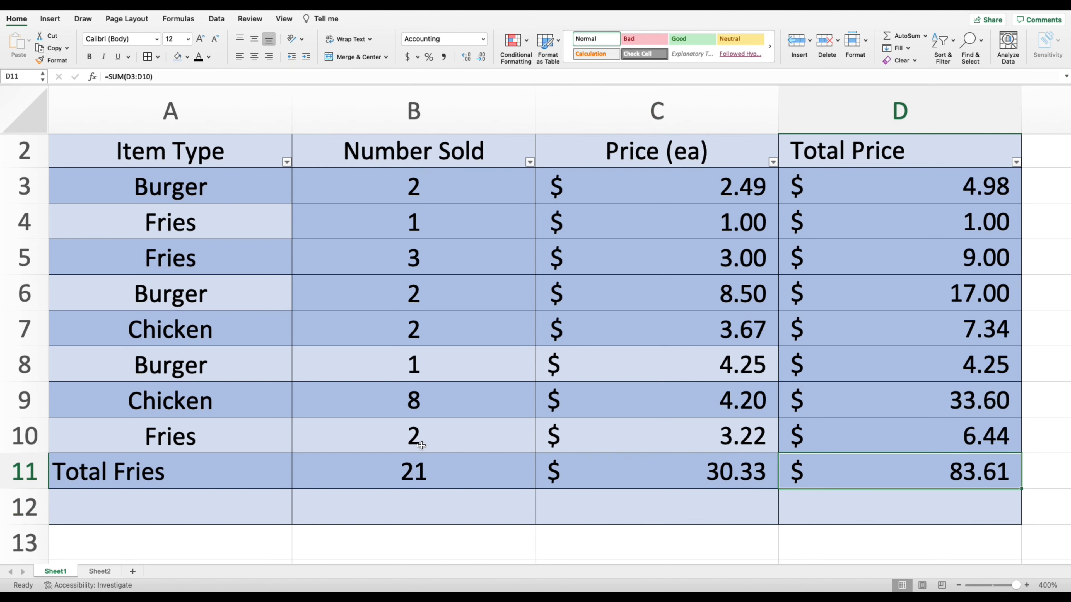
left_click(209, 494)
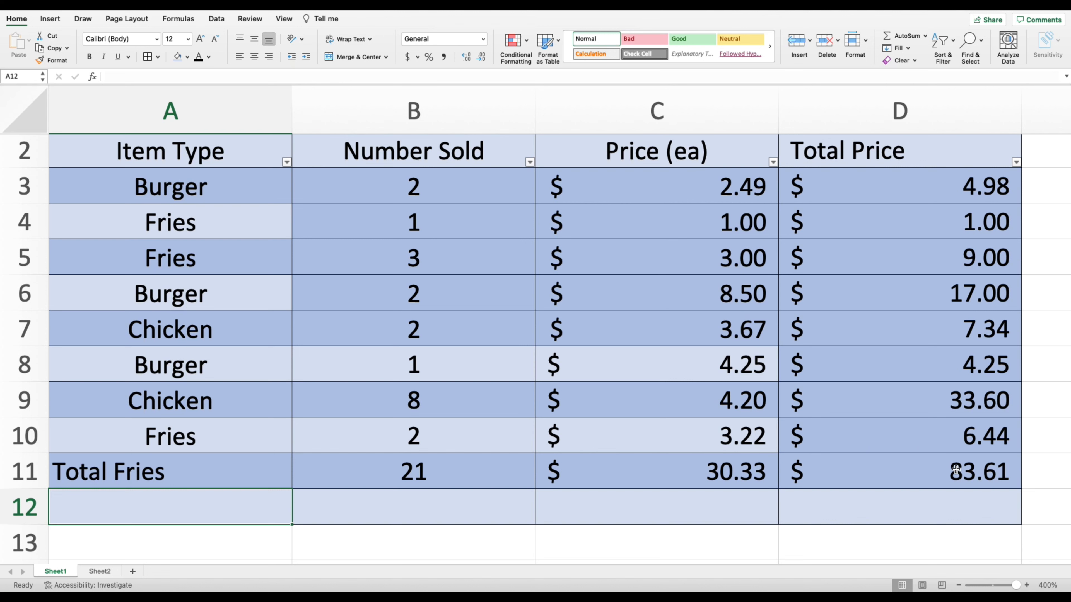
left_click(451, 460)
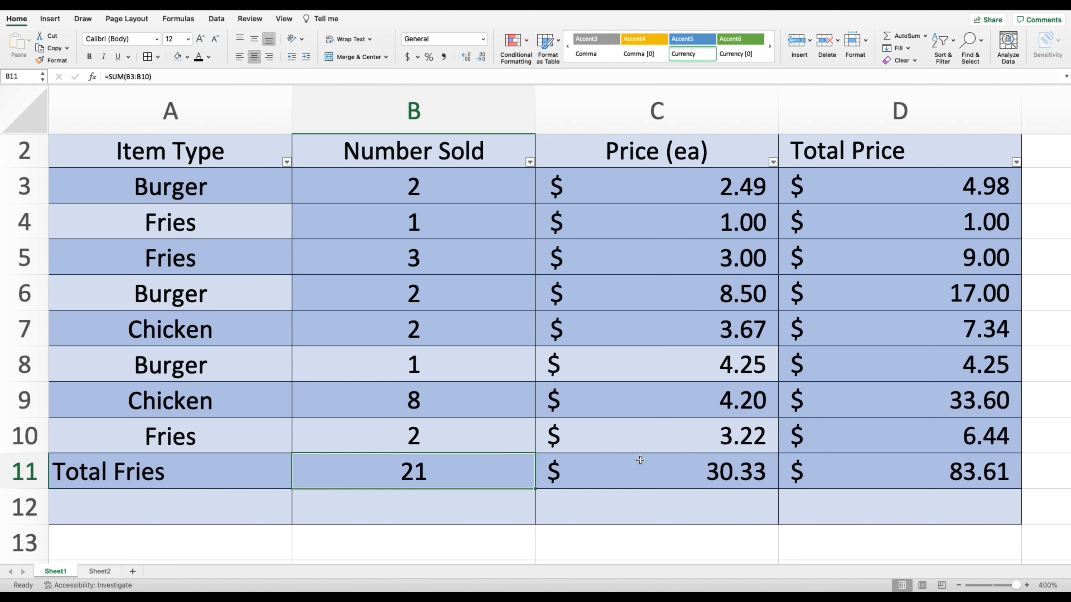
left_click(251, 503)
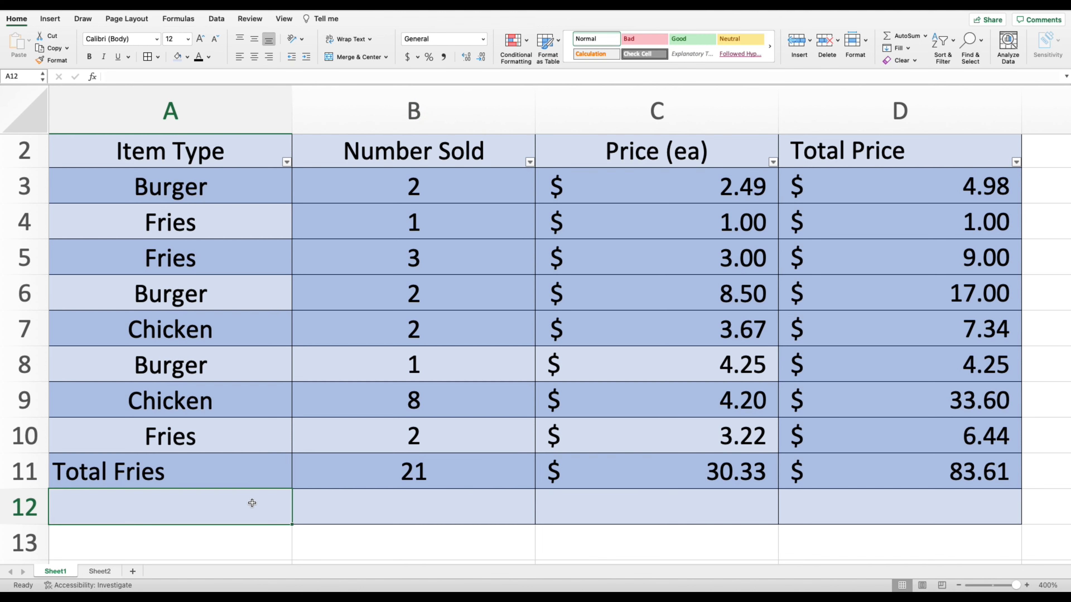
key("Up")
type("T")
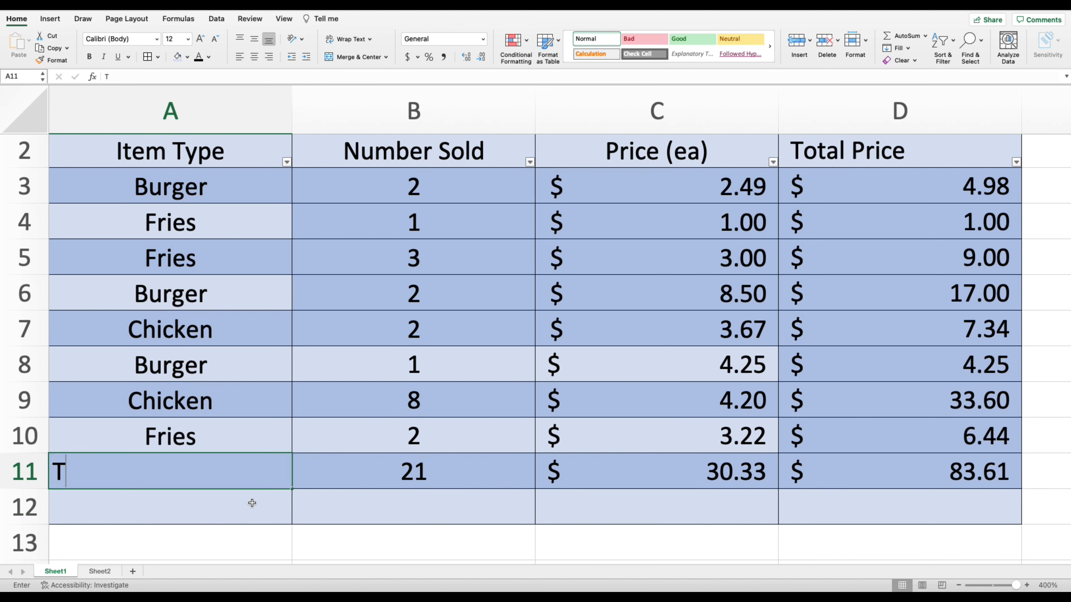
type("otals")
key("Return")
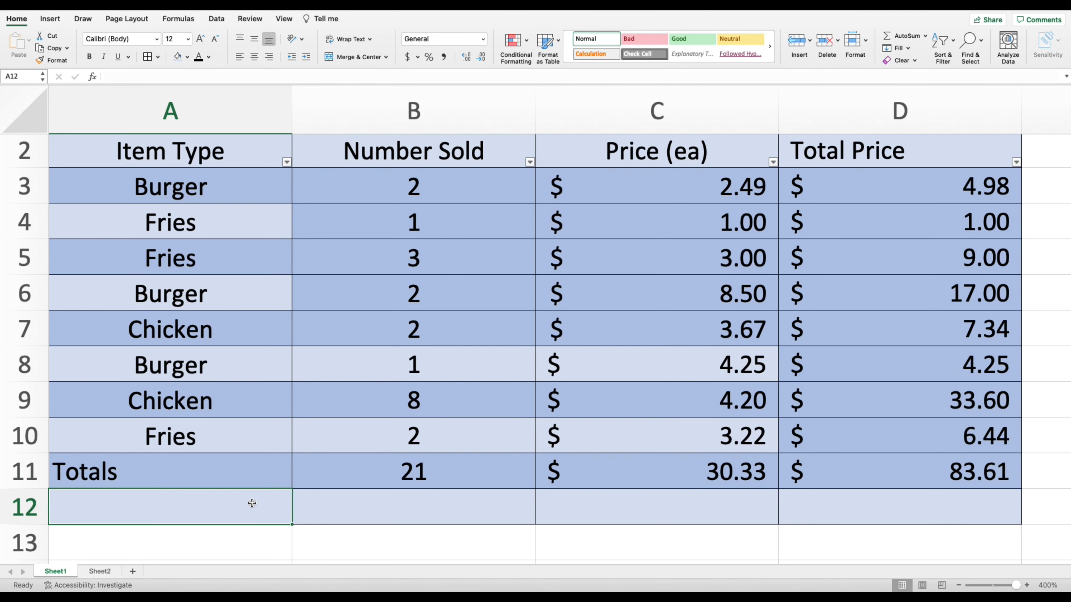
Step: Label cell A12 "Average Item Cost" below the Totals row
type("Average ")
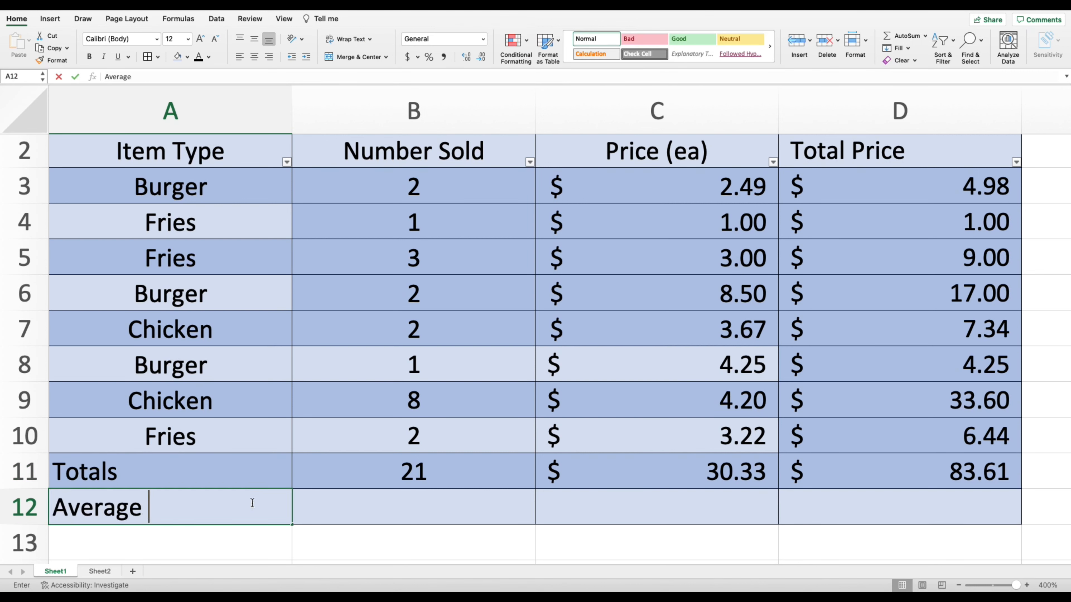
type("Item cost")
key("BackSpace")
key("BackSpace")
key("BackSpace")
key("BackSpace")
type("Cost")
key("Tab")
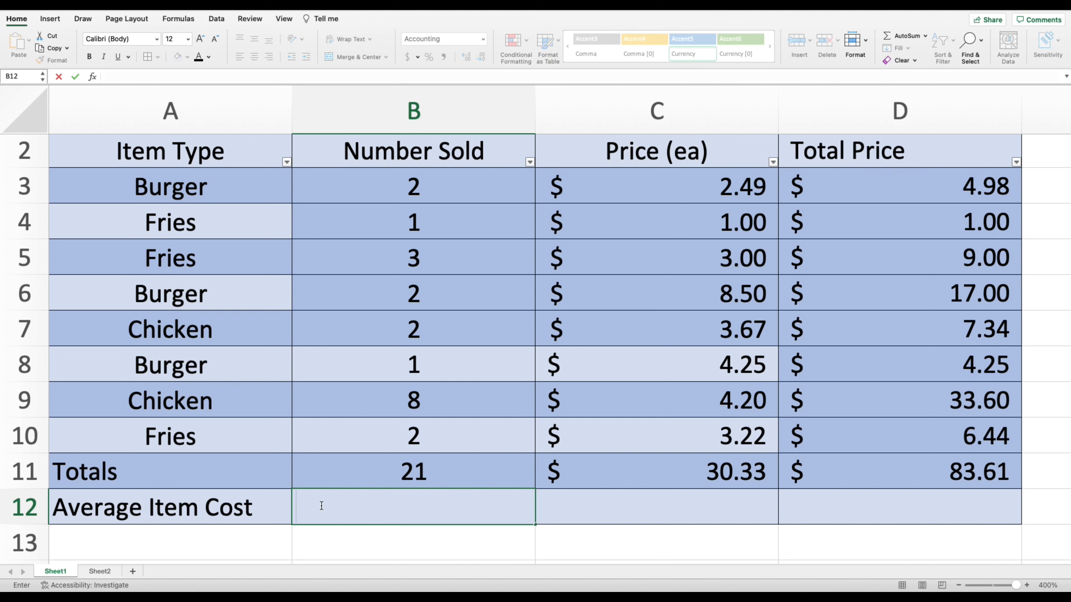
Step: Enter the formula =D11/B11 in B12 to divide the total price by the number of items sold
type("=")
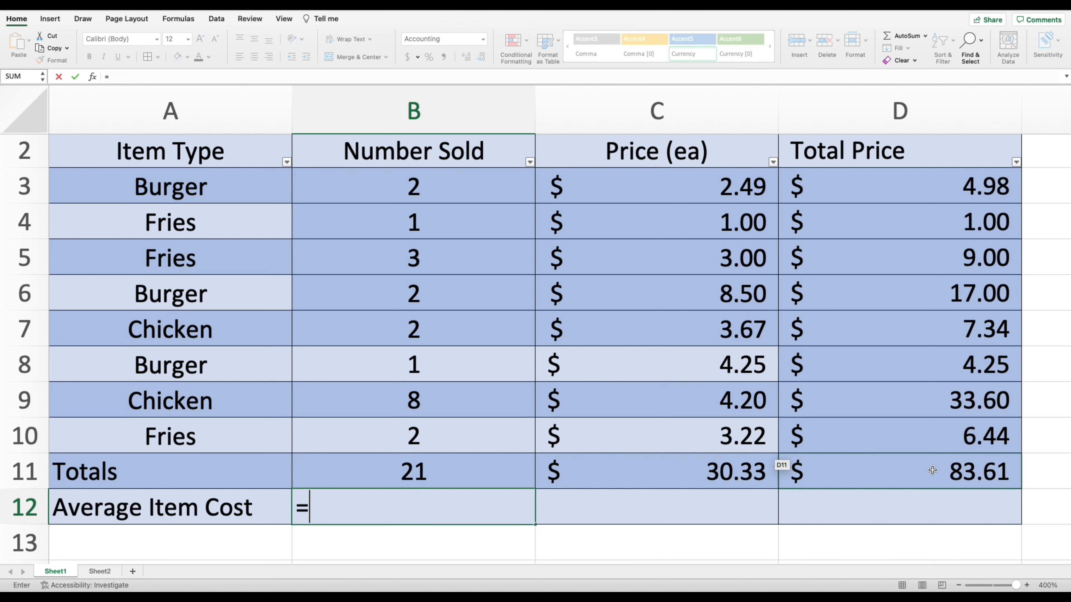
left_click(950, 473)
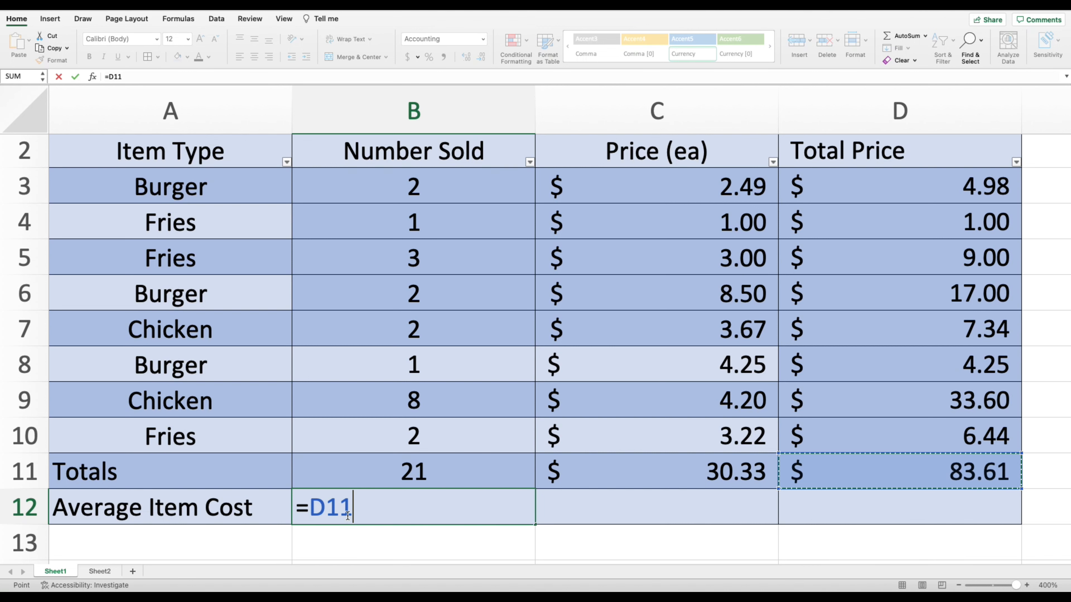
type("/")
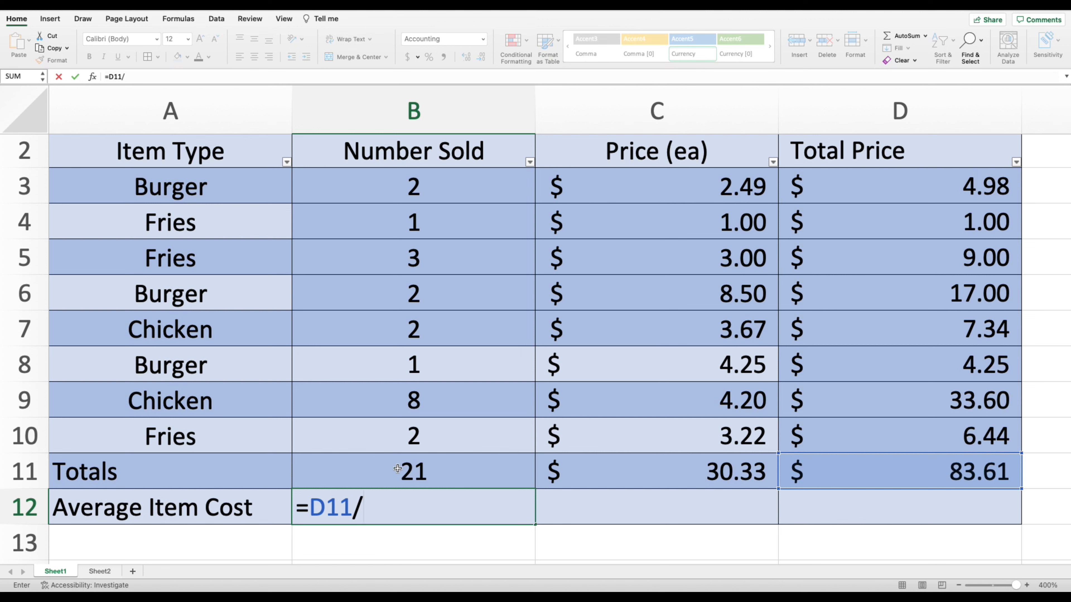
left_click(449, 475)
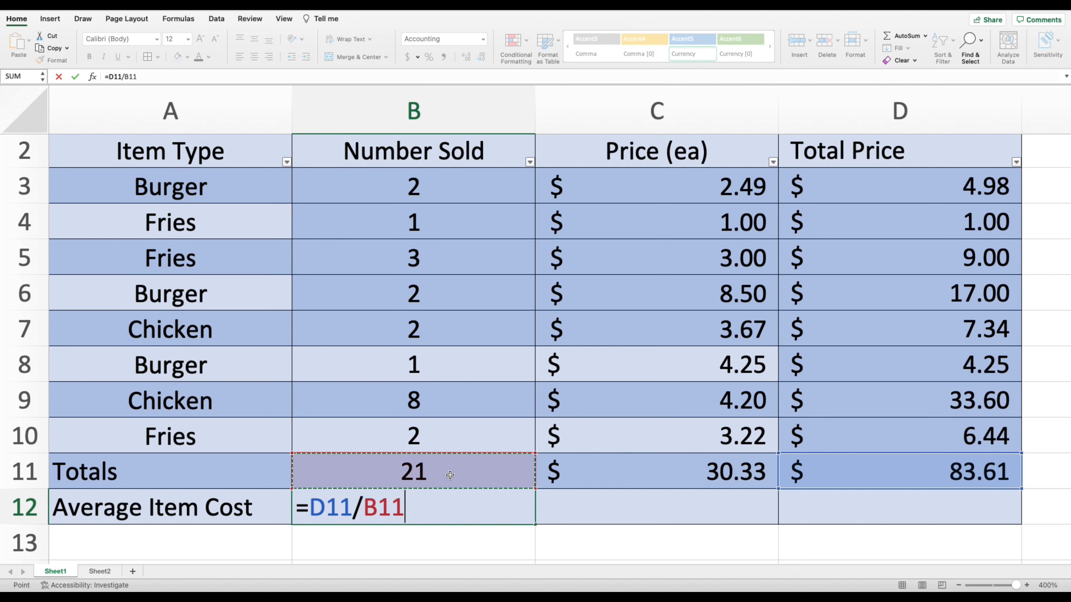
key("Return")
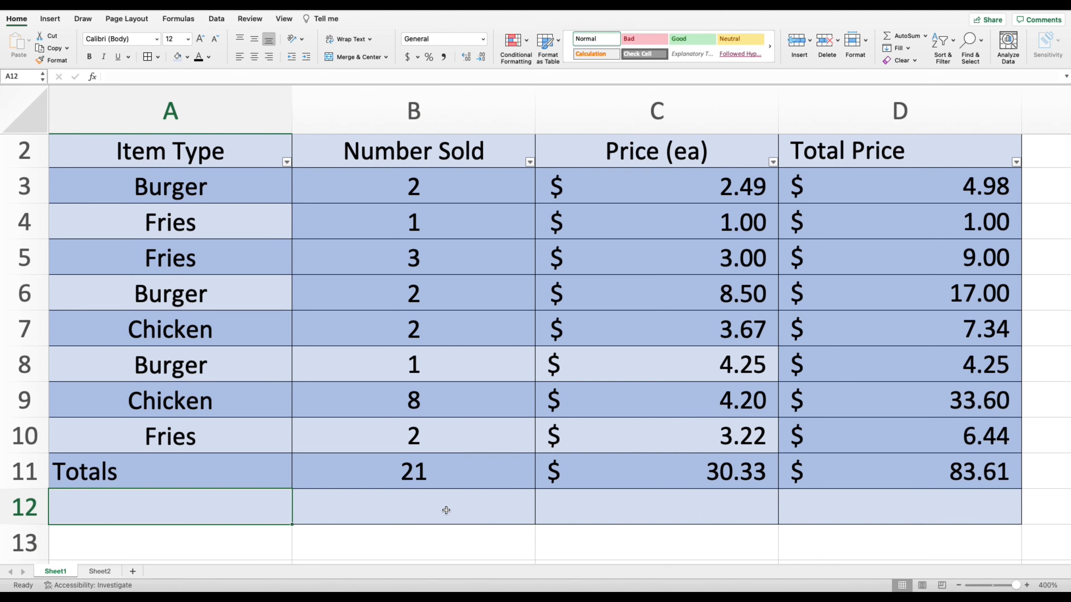
Step: Enter the formula =D11-C11 in B12 to subtract the Price (ea) total from the Total Price total
left_click(397, 507)
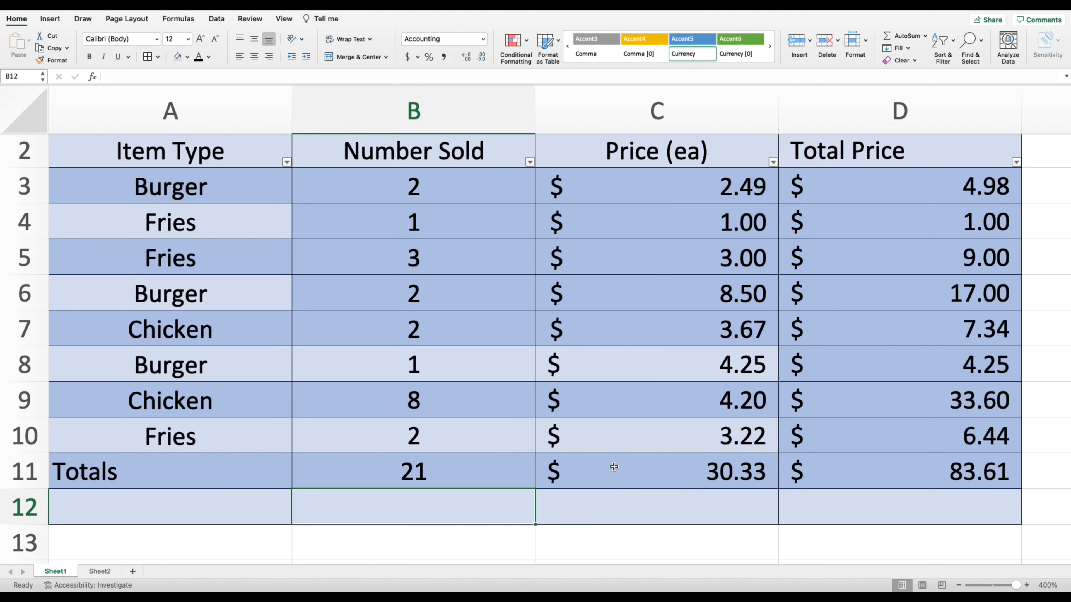
double_click(400, 509)
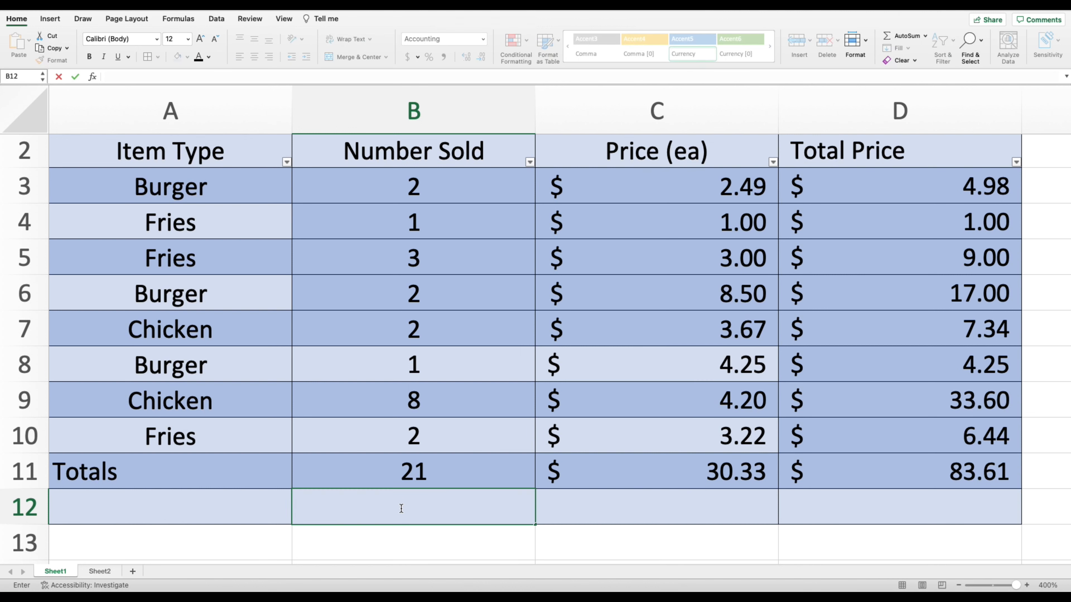
type("=")
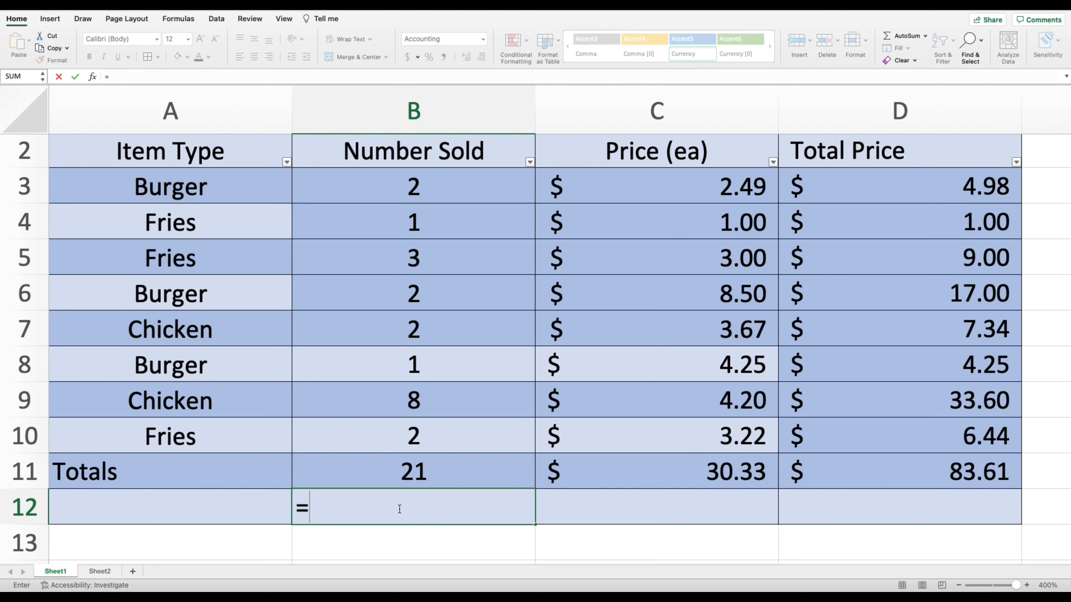
left_click(942, 480)
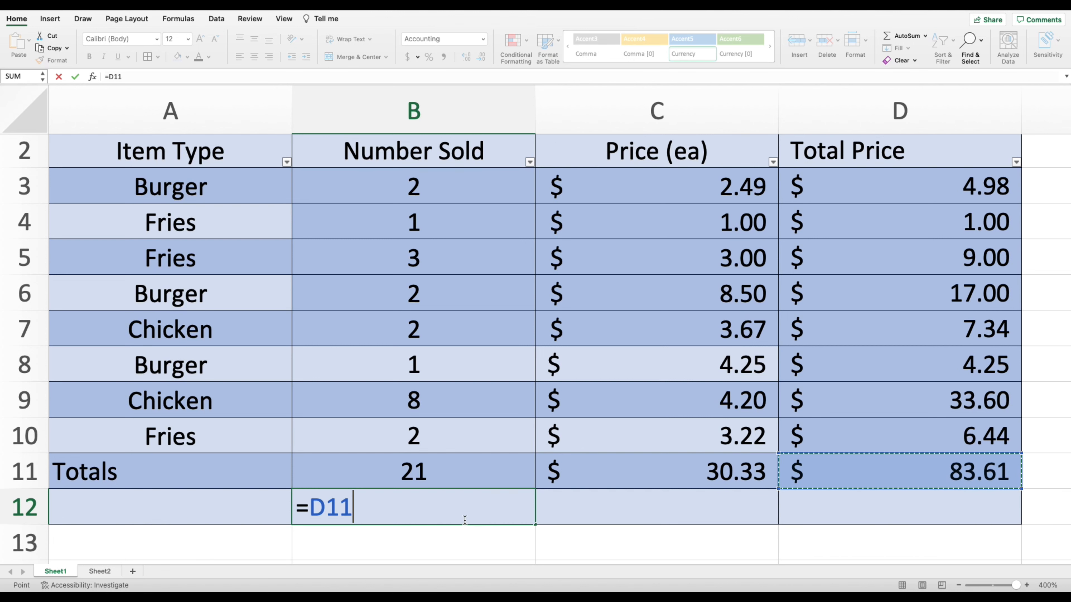
type("-")
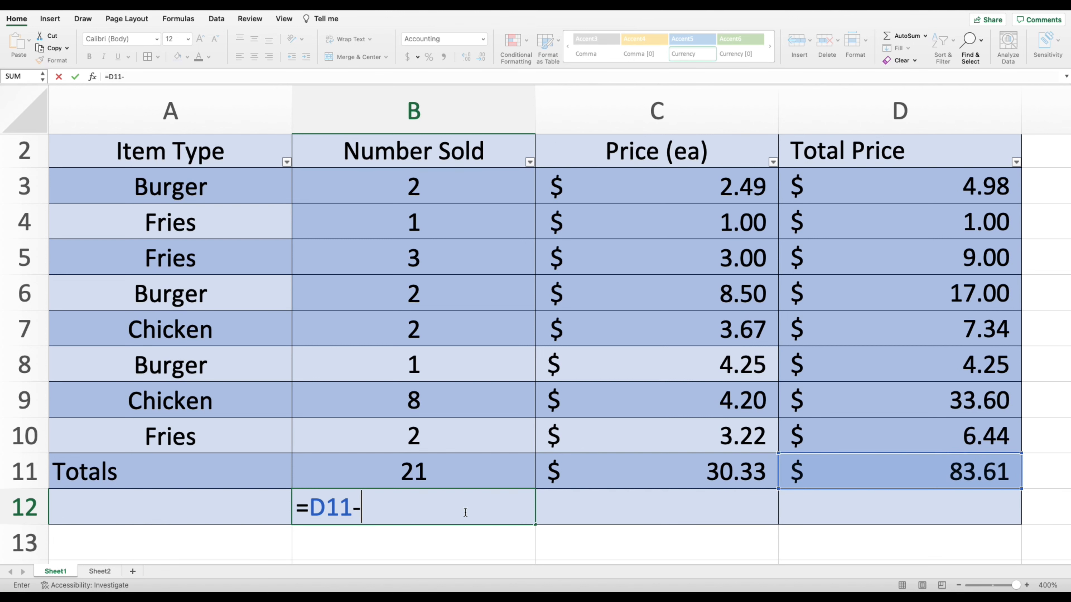
left_click(717, 478)
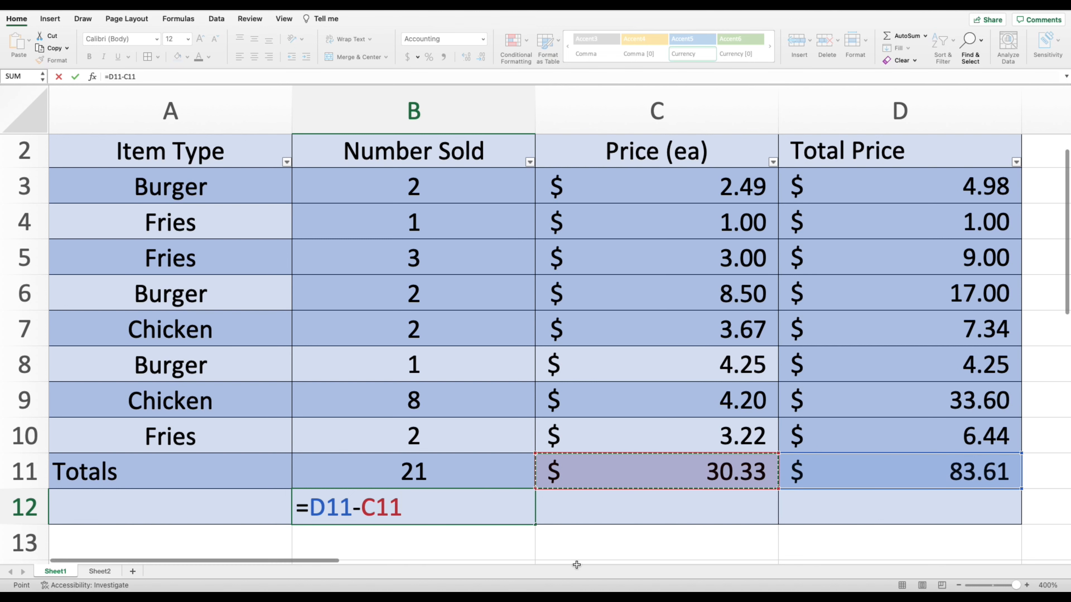
key("Return")
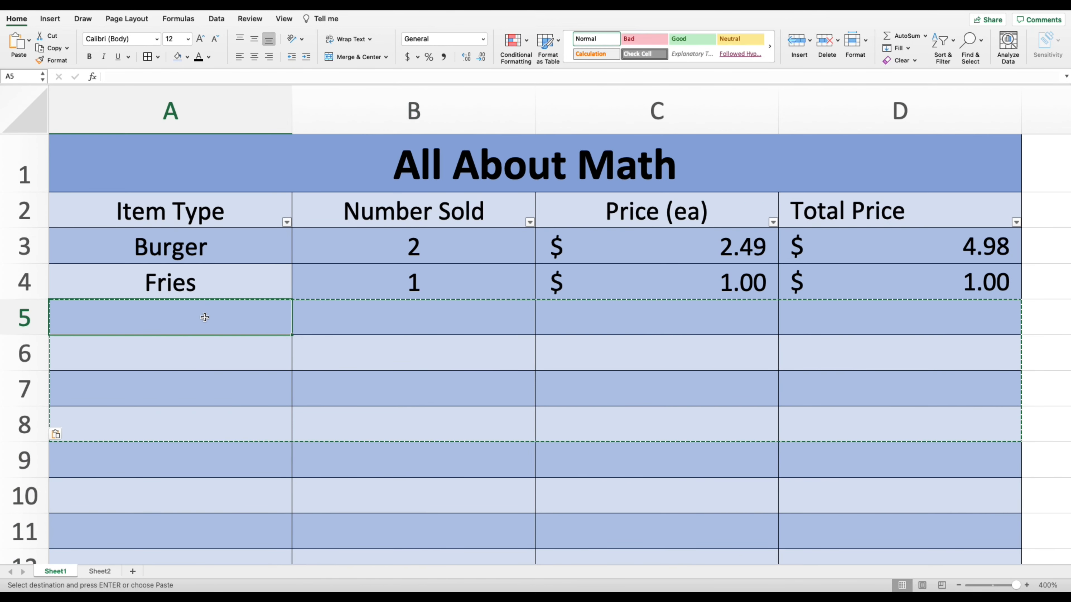
Step: Enter =ROUND(B3,1) in B6 of the Round row to round Number2 to one decimal place, and check the formula
left_click(204, 350)
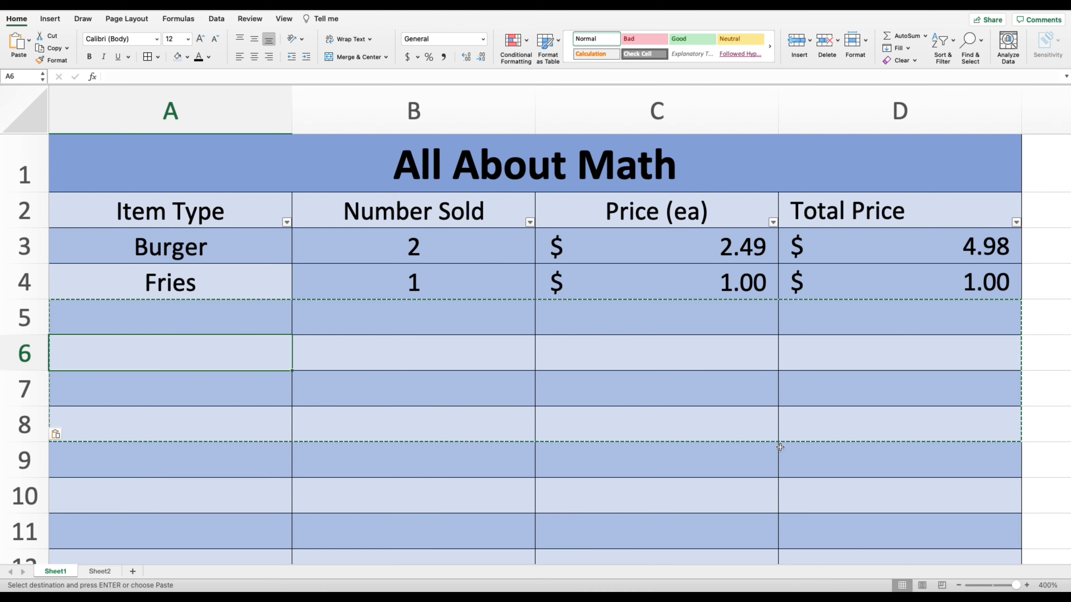
left_click(343, 370)
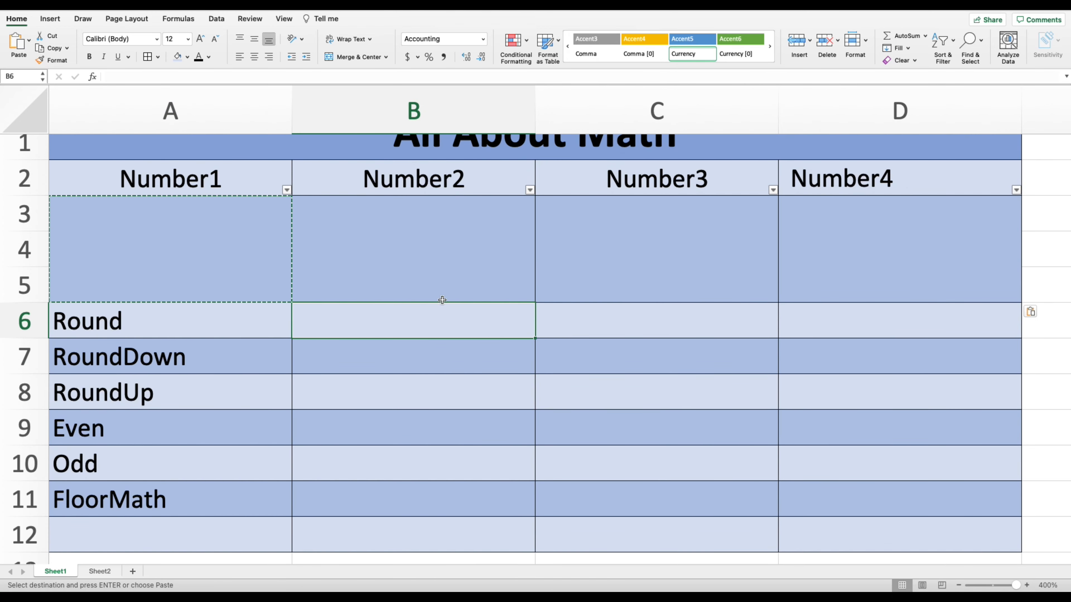
double_click(344, 314)
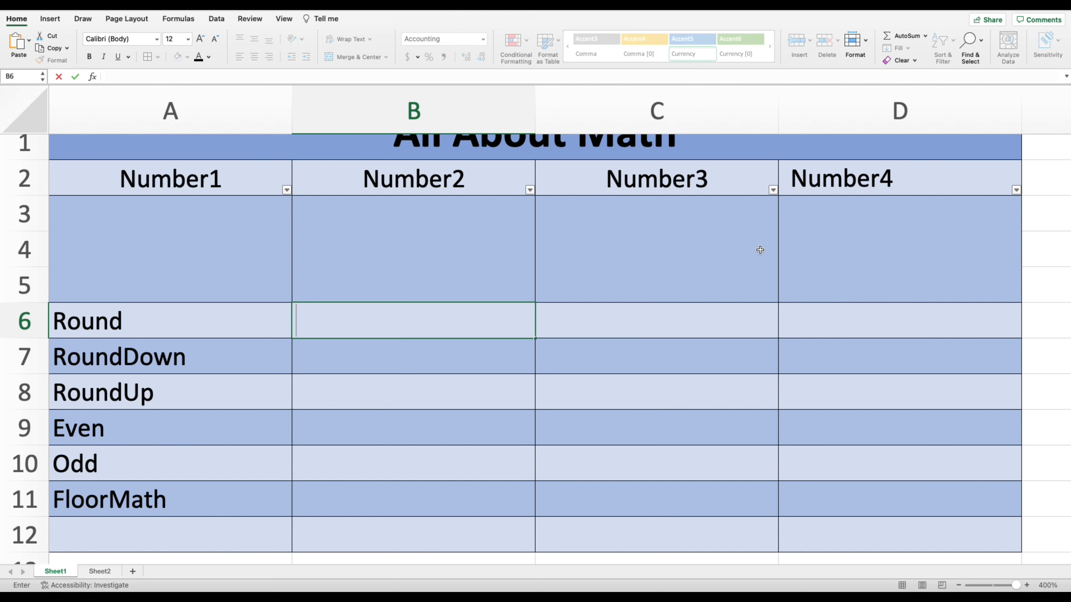
left_click(213, 220)
left_click(383, 326)
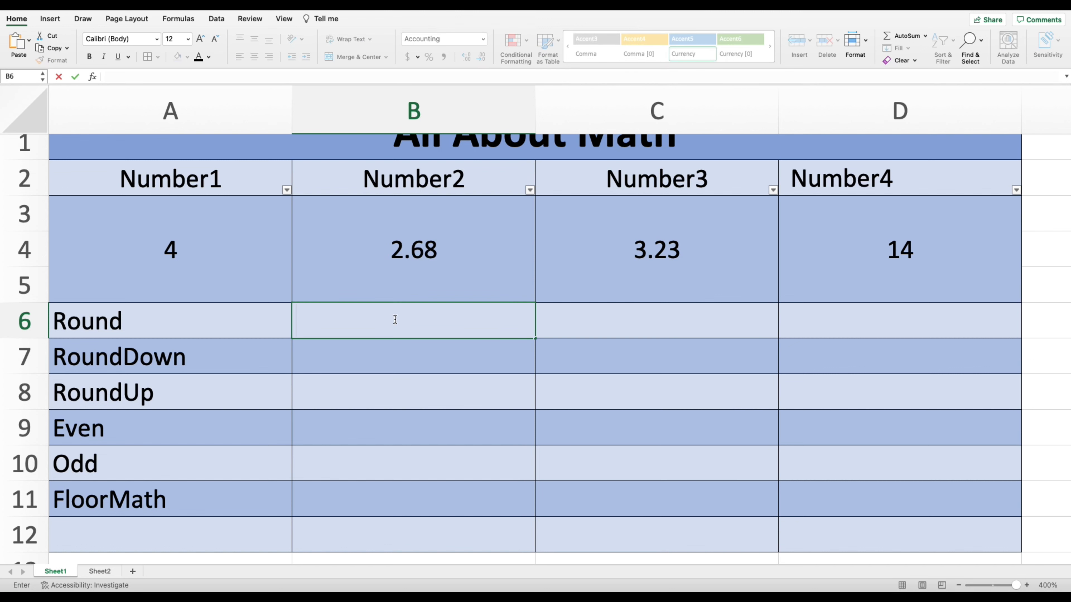
type("=round(")
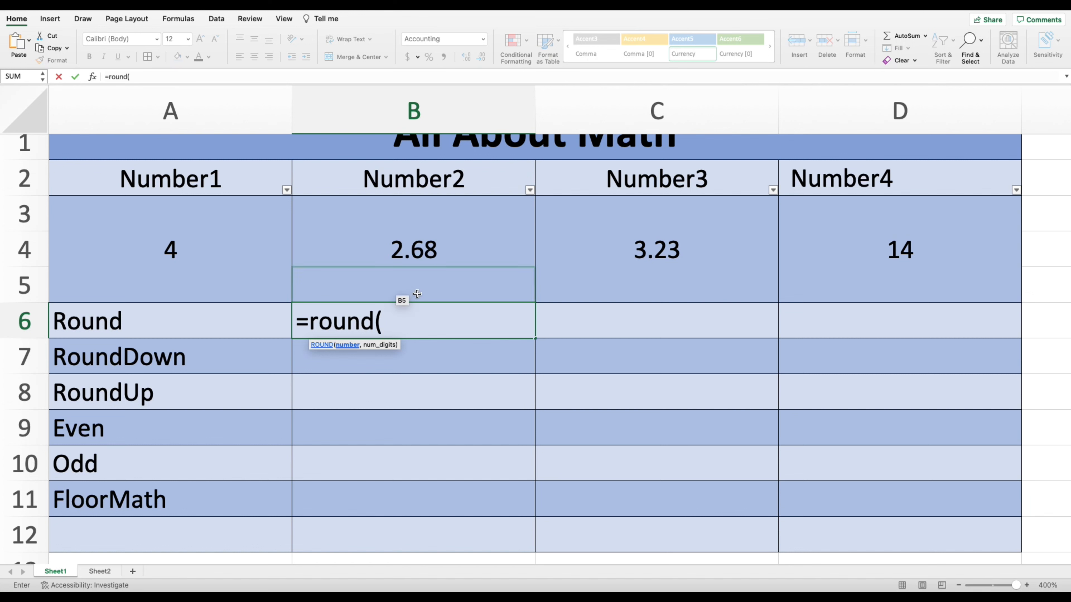
left_click(237, 248)
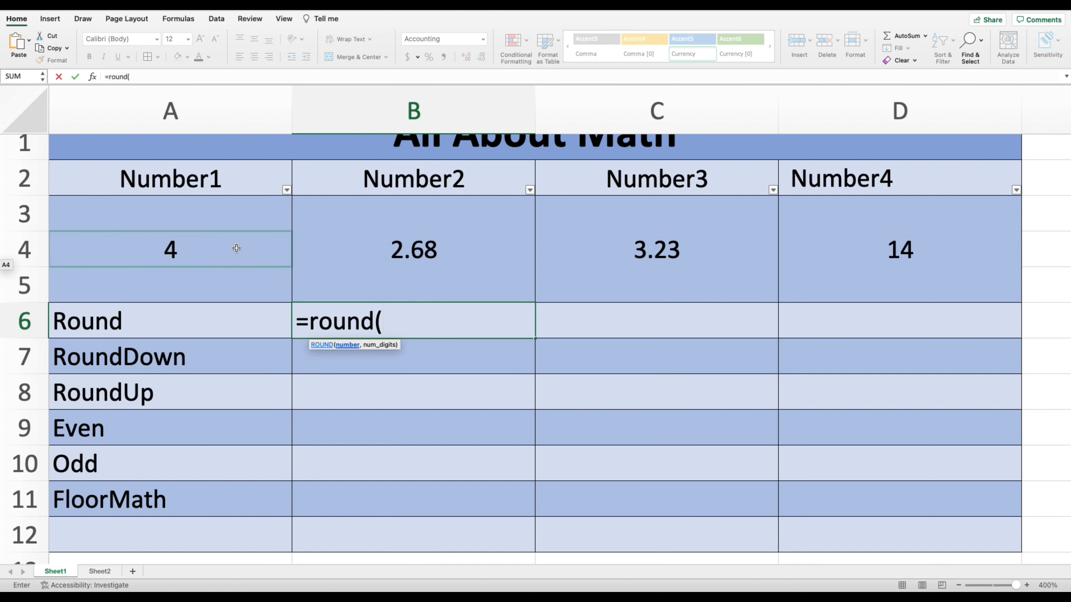
left_click(448, 250)
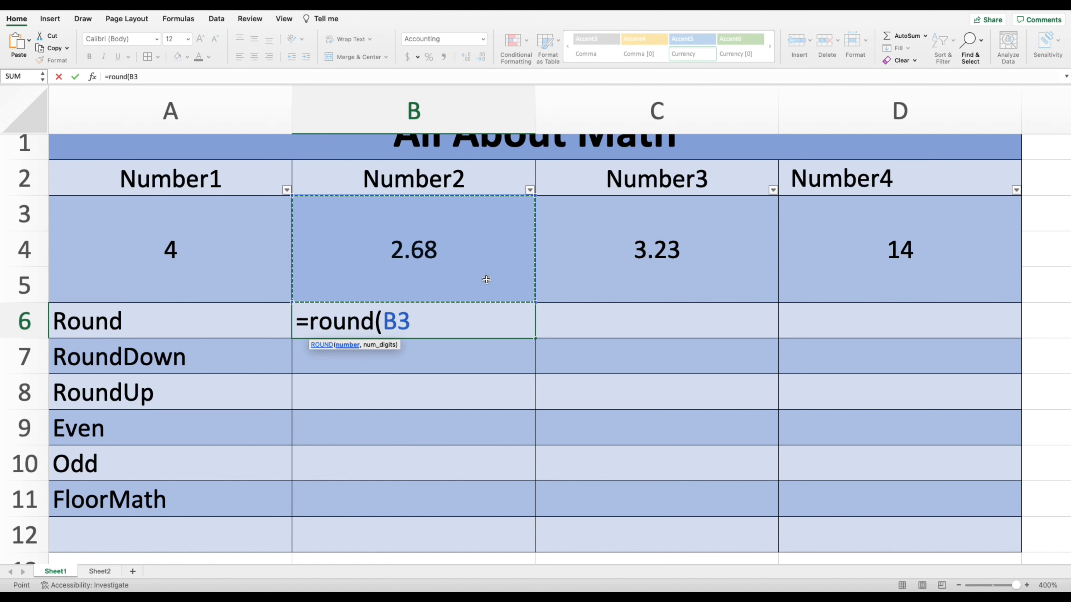
type(",")
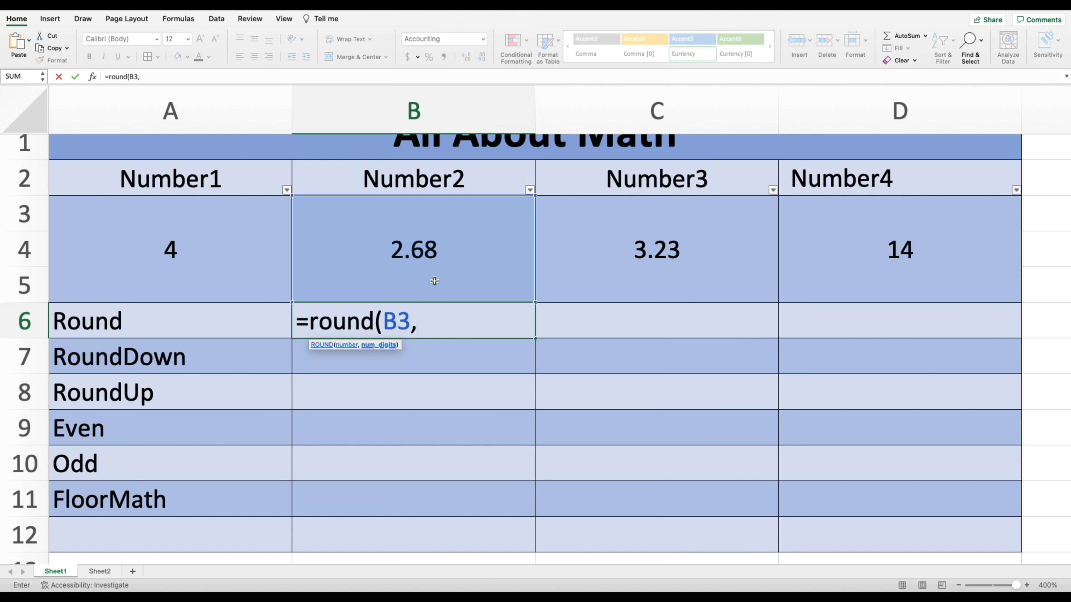
type("1)")
key("Return")
double_click(474, 318)
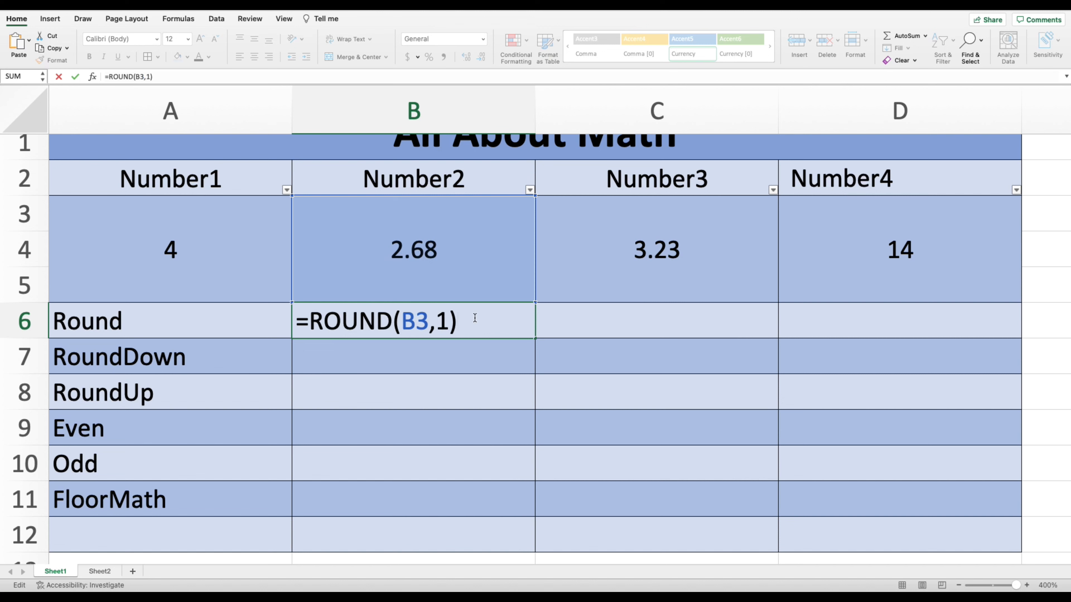
key("Return")
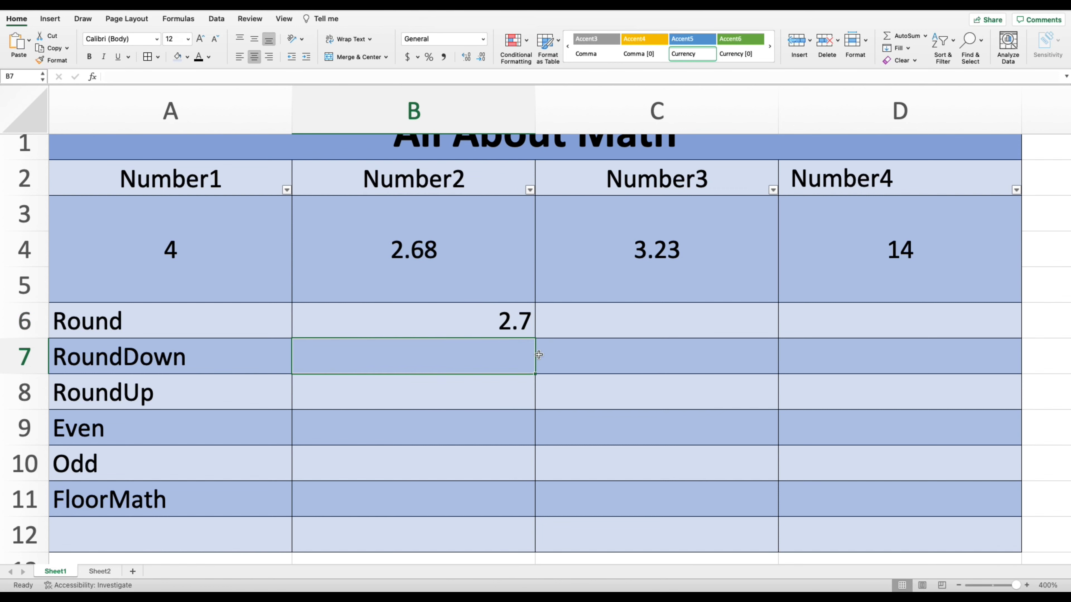
Step: Center the contents of B6:D11 both vertically and horizontally
left_click_drag(486, 320, 828, 486)
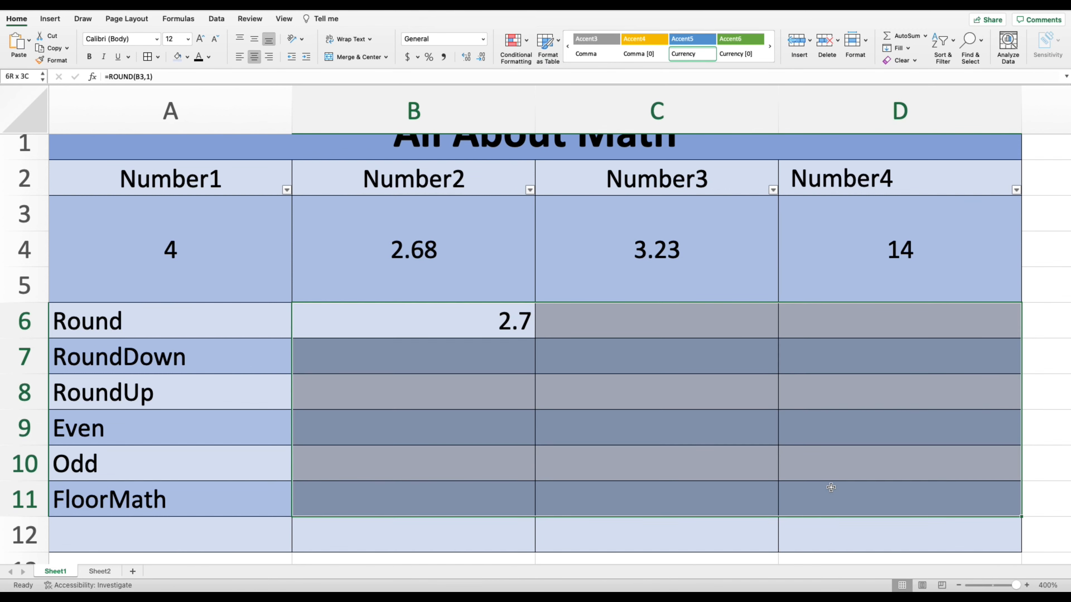
left_click(254, 38)
left_click(254, 57)
Step: Set the number of digits in the B6 ROUND formula to 2
left_click(441, 312)
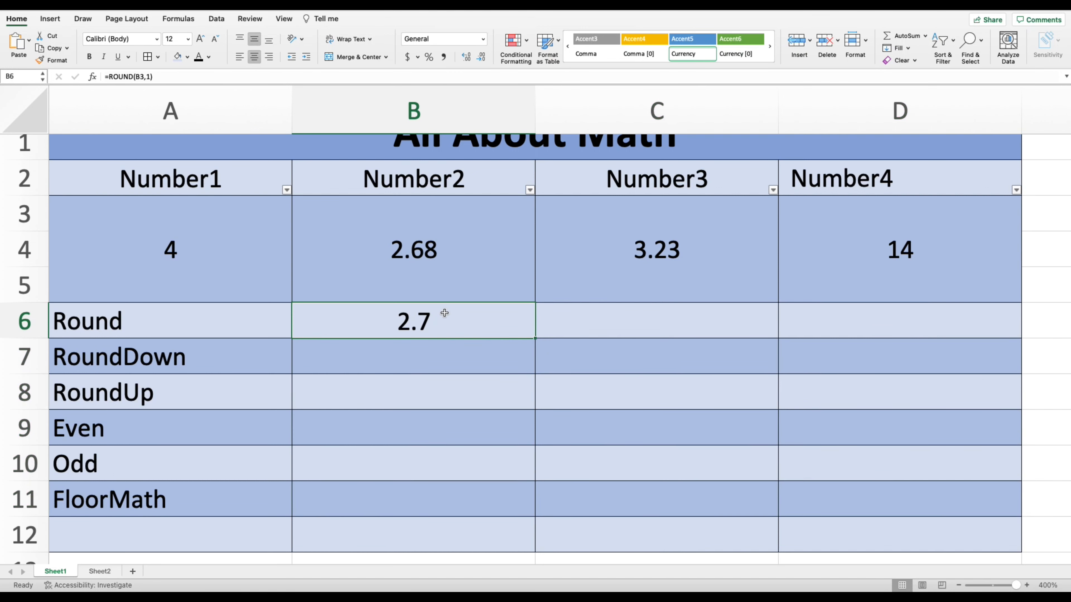
left_click(151, 77)
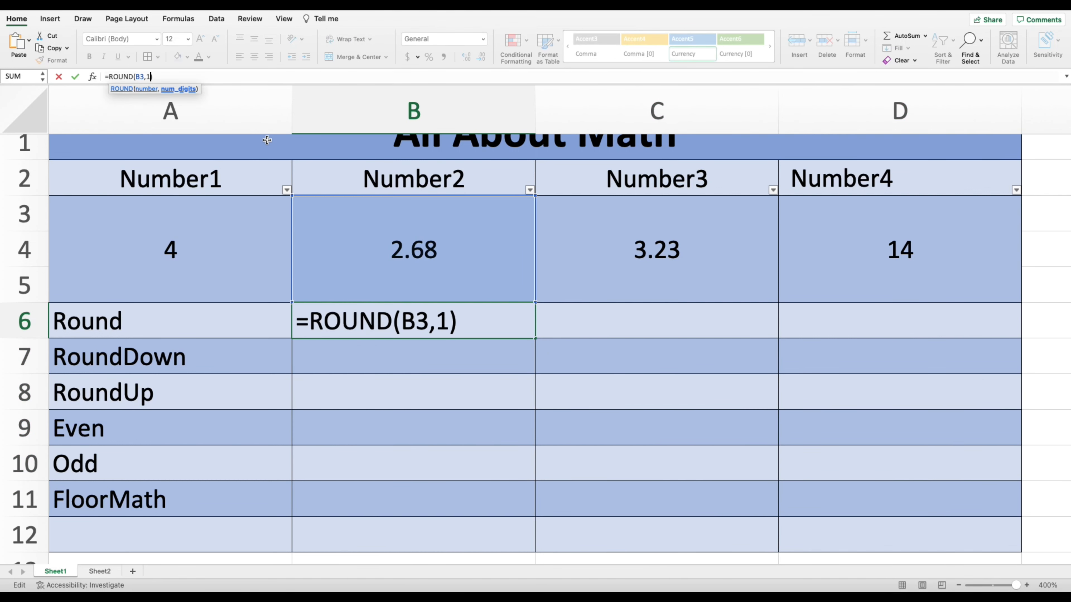
key("BackSpace")
type("2")
key("Return")
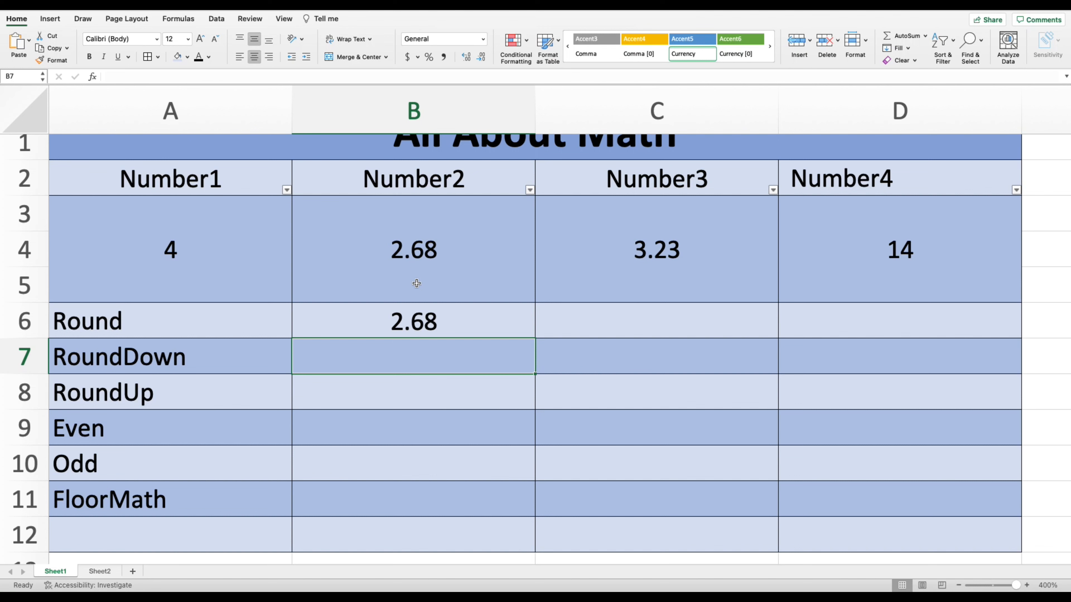
Step: Set the number of digits in the B6 ROUND formula to 0 to round Number2 to a whole number
left_click(423, 314)
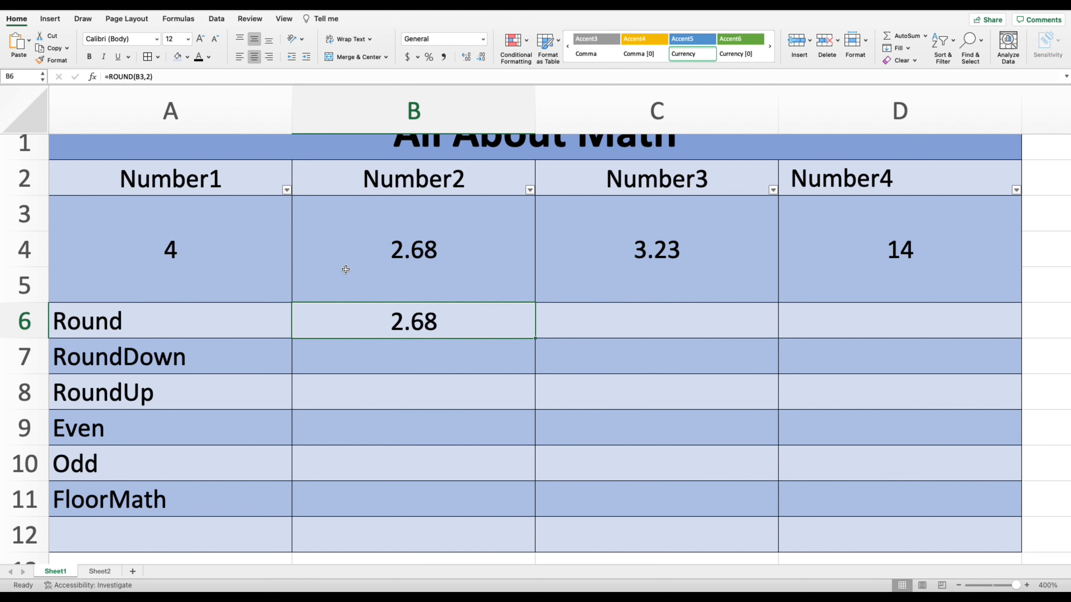
left_click(151, 77)
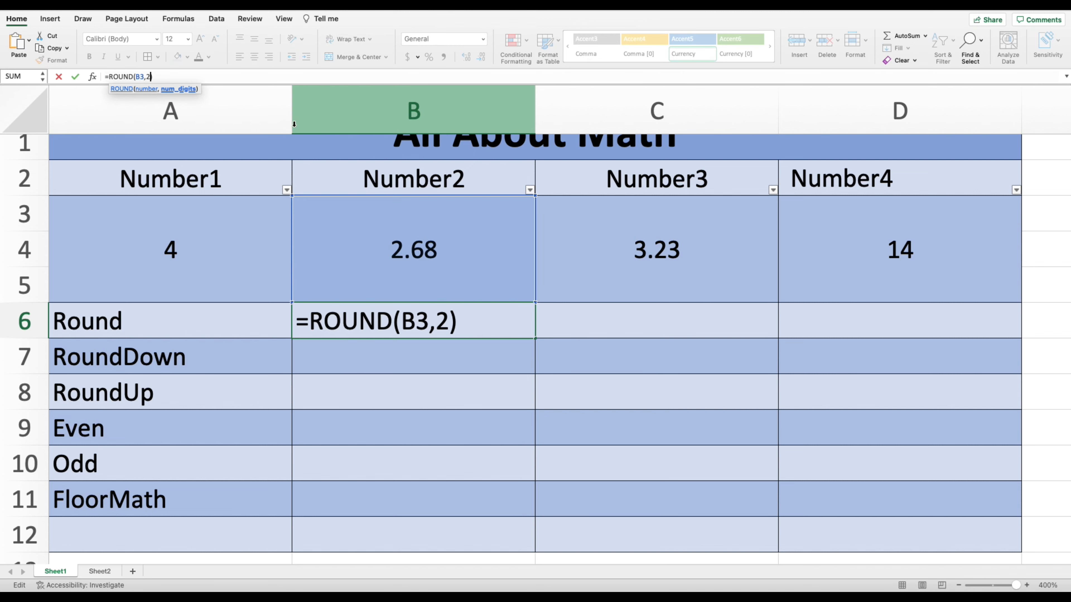
key("BackSpace")
type("0")
key("Return")
left_click(151, 76)
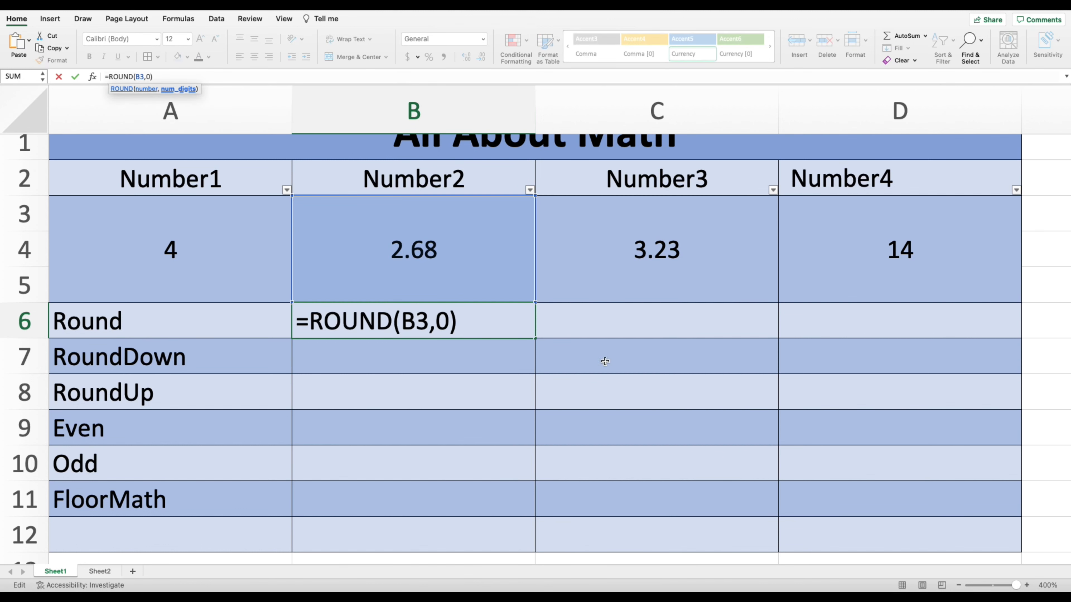
key("Return")
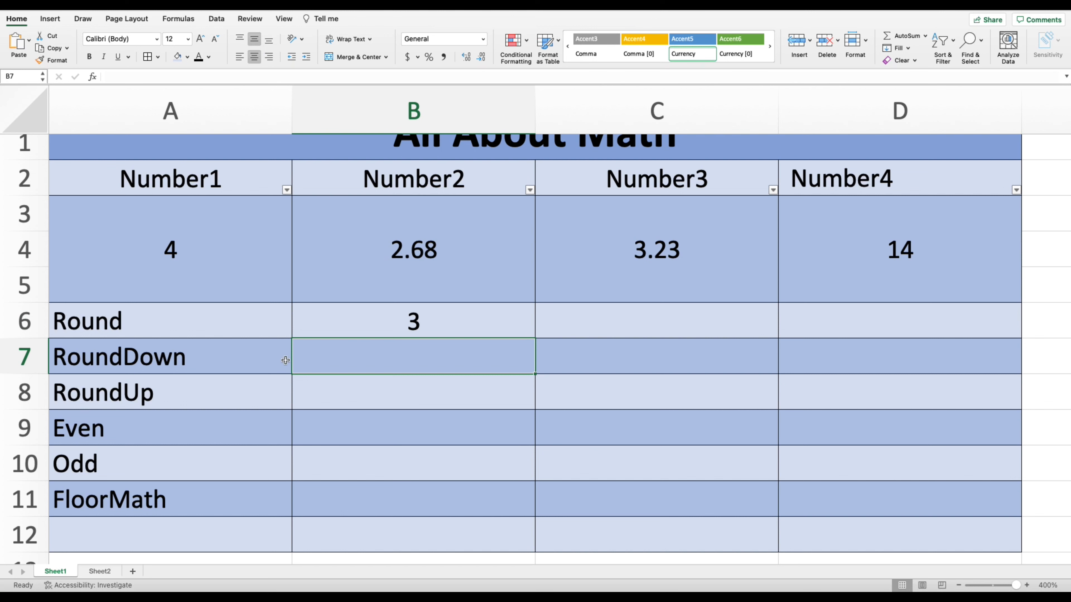
Step: Enter =ROUNDDOWN(C3,0) in B7 of the RoundDown row to round Number3 down to a whole number
double_click(420, 357)
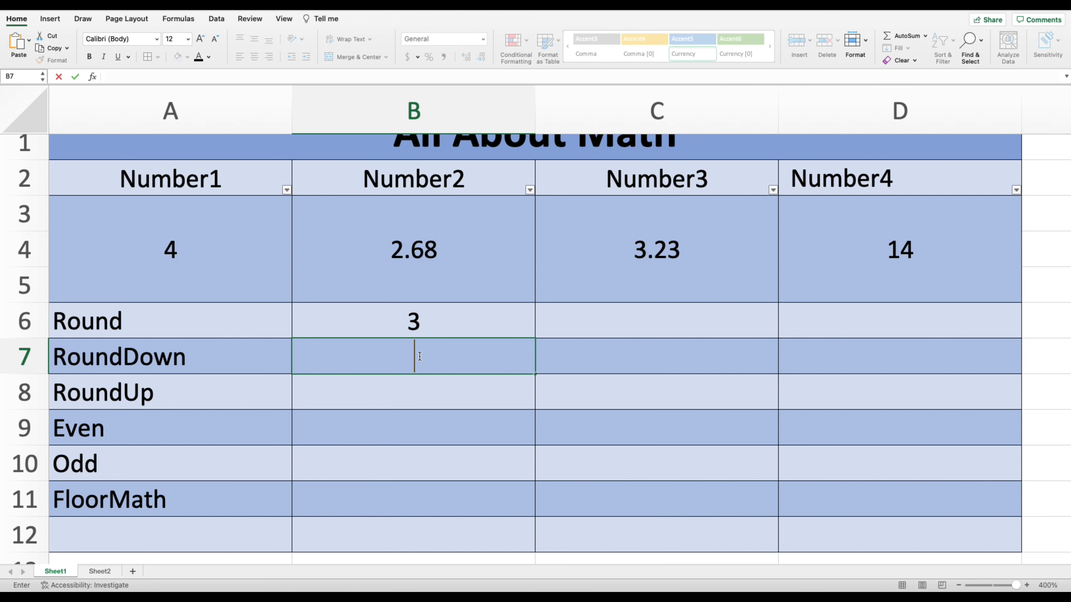
type("=roud")
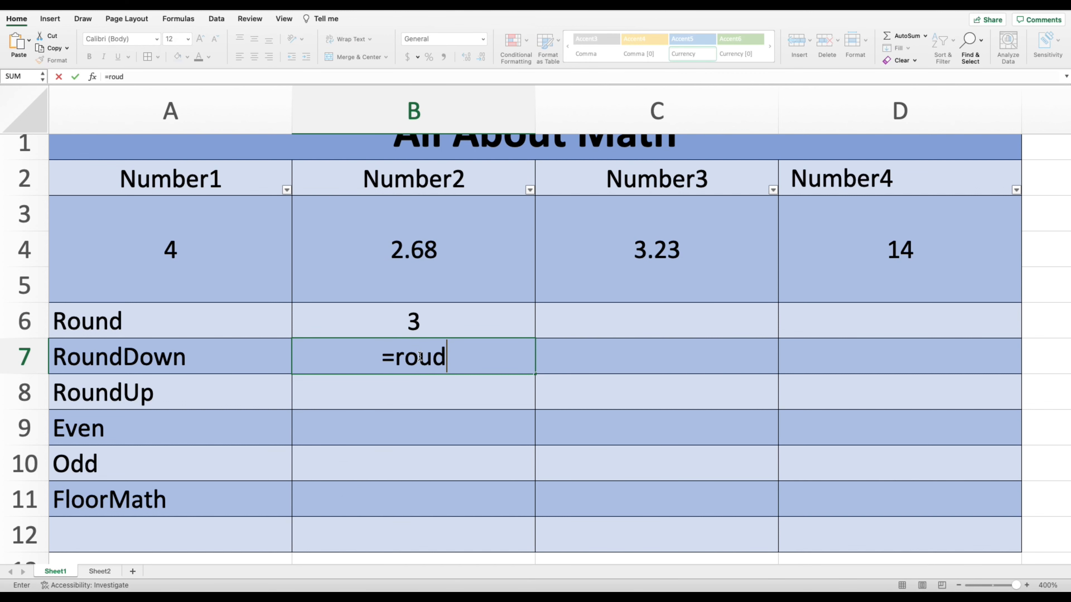
key("BackSpace")
type("nddown(")
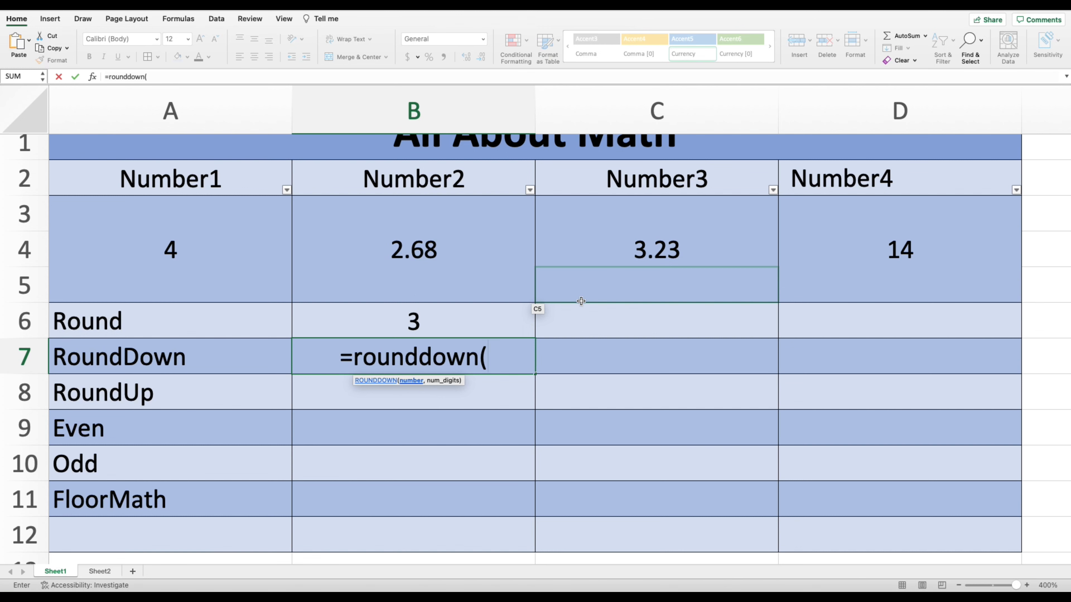
left_click(633, 254)
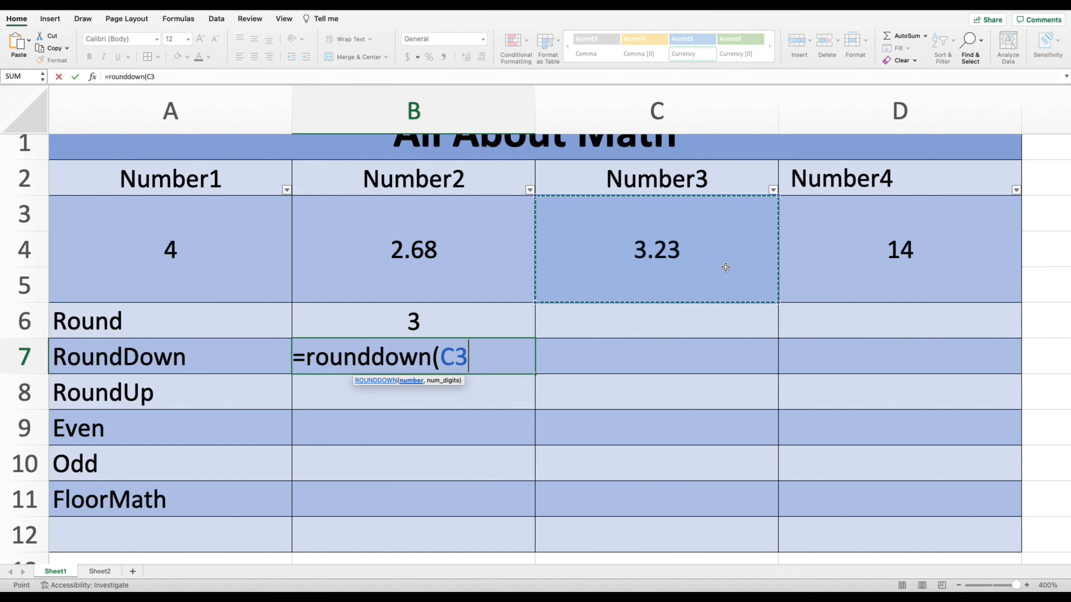
type(",")
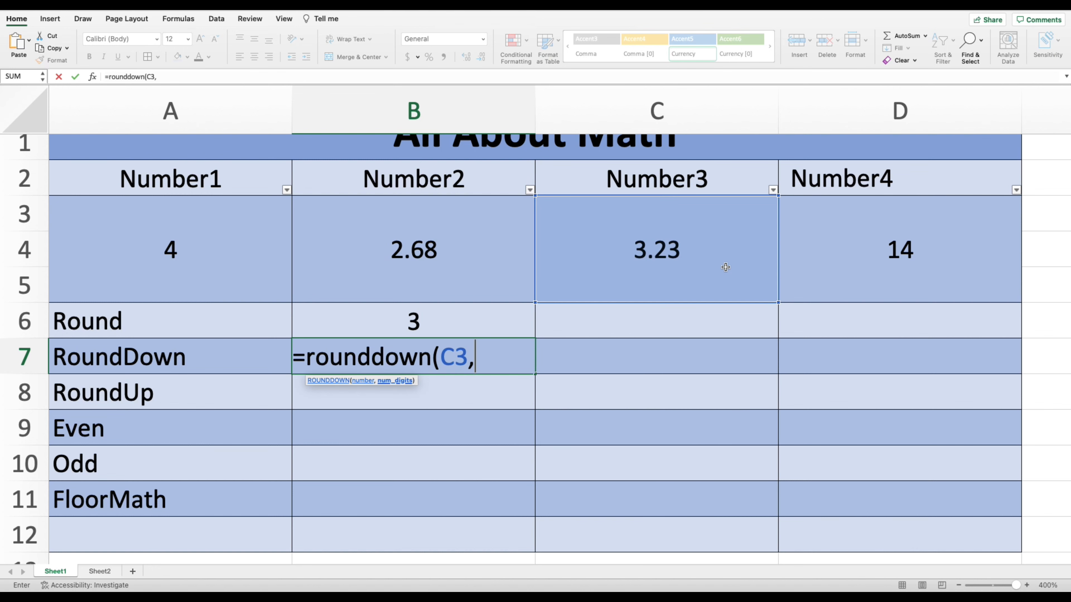
type("0")
key("Return")
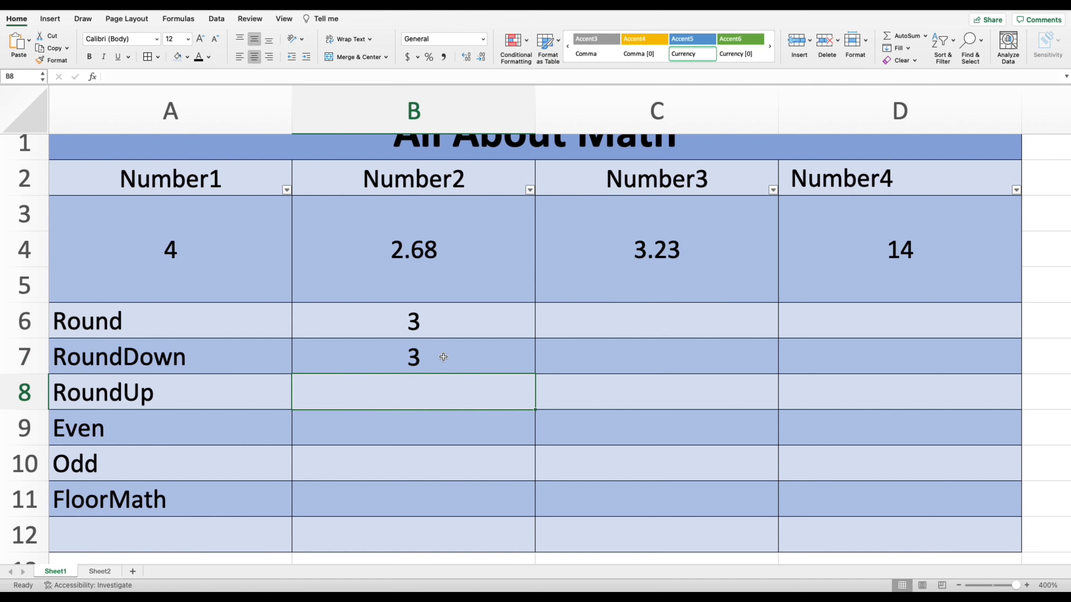
Step: Try 3.76 as the Number3 value in C3 to test the RoundDown formula, and restore 3.23
left_click(660, 260)
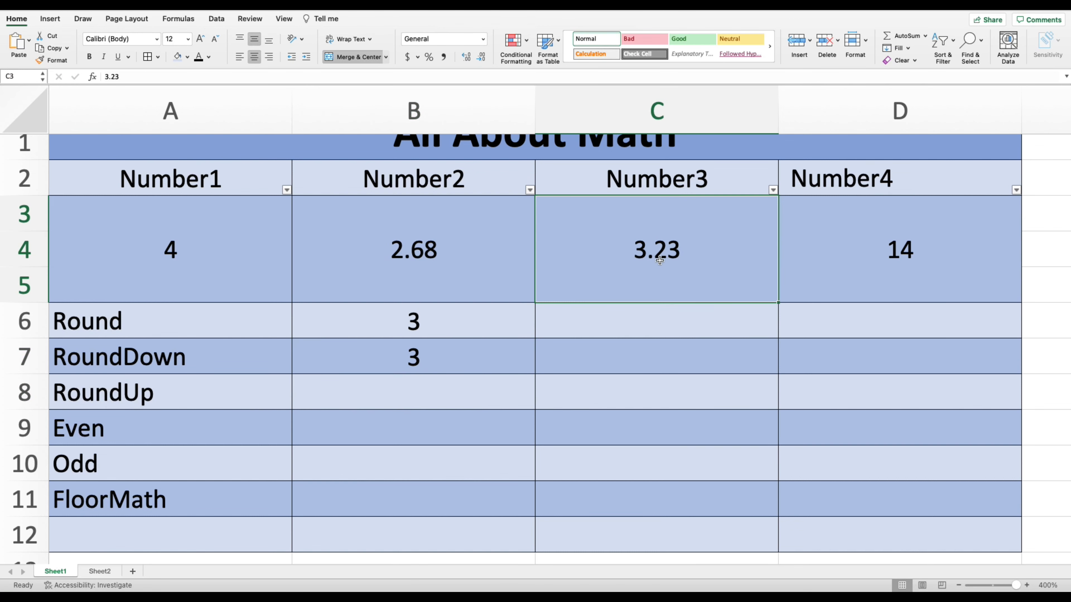
double_click(678, 252)
left_click_drag(678, 251, 660, 256)
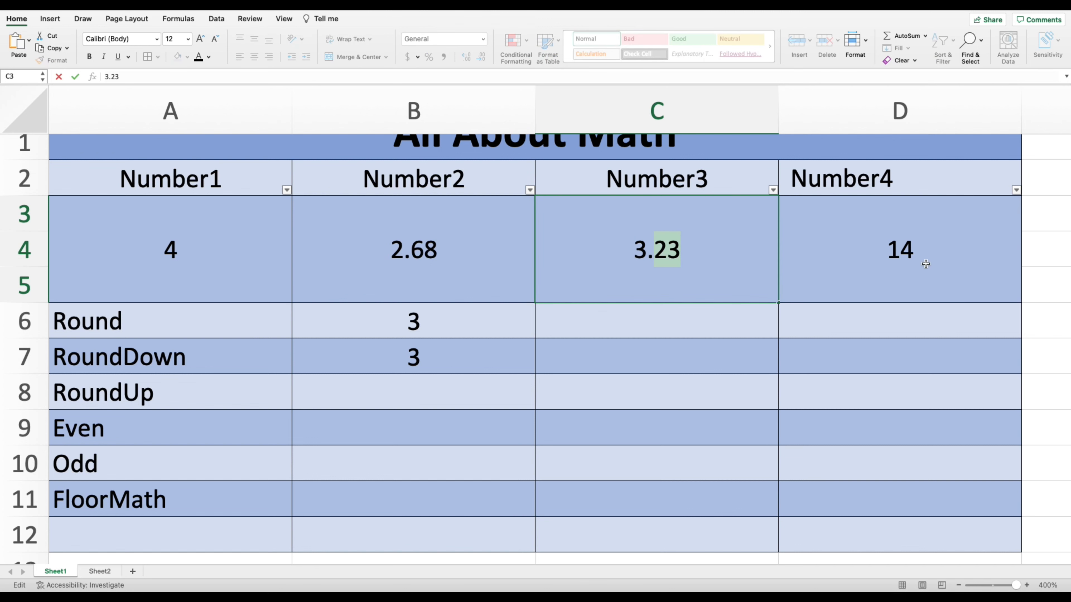
type(".7")
key("BackSpace")
key("BackSpace")
type("76")
key("Return")
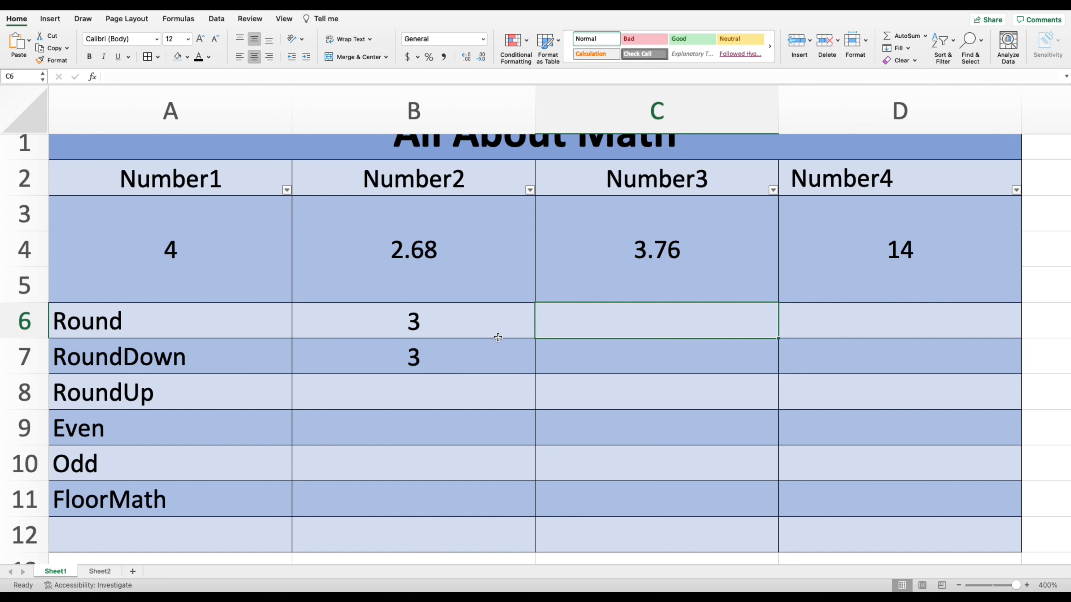
left_click(610, 281)
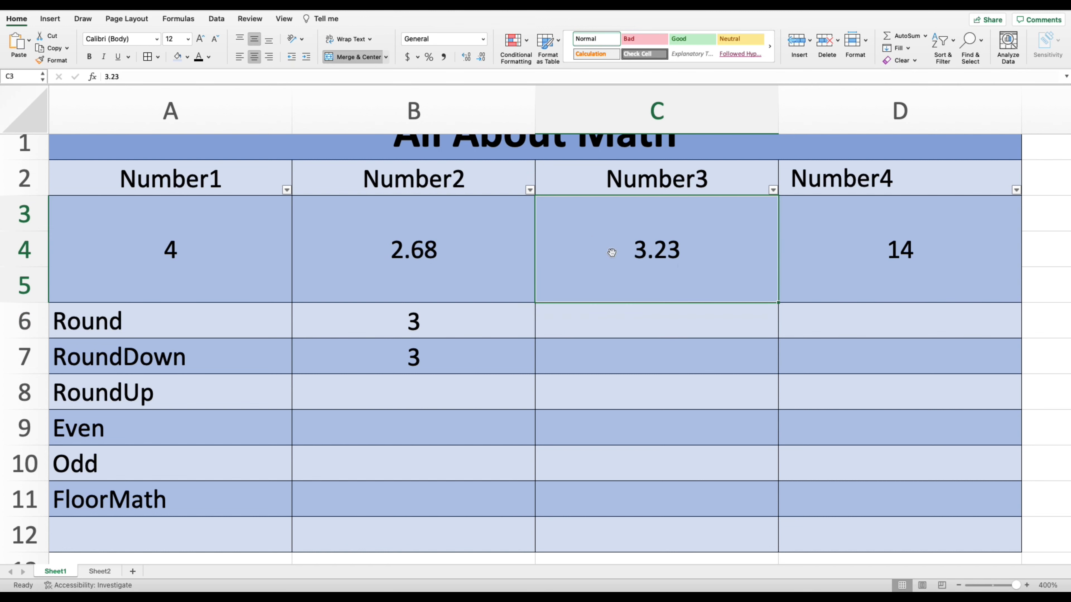
Step: Enter =ROUNDUP(C3,0) in B8 of the RoundUp row to round Number3 up to a whole number
left_click(429, 389)
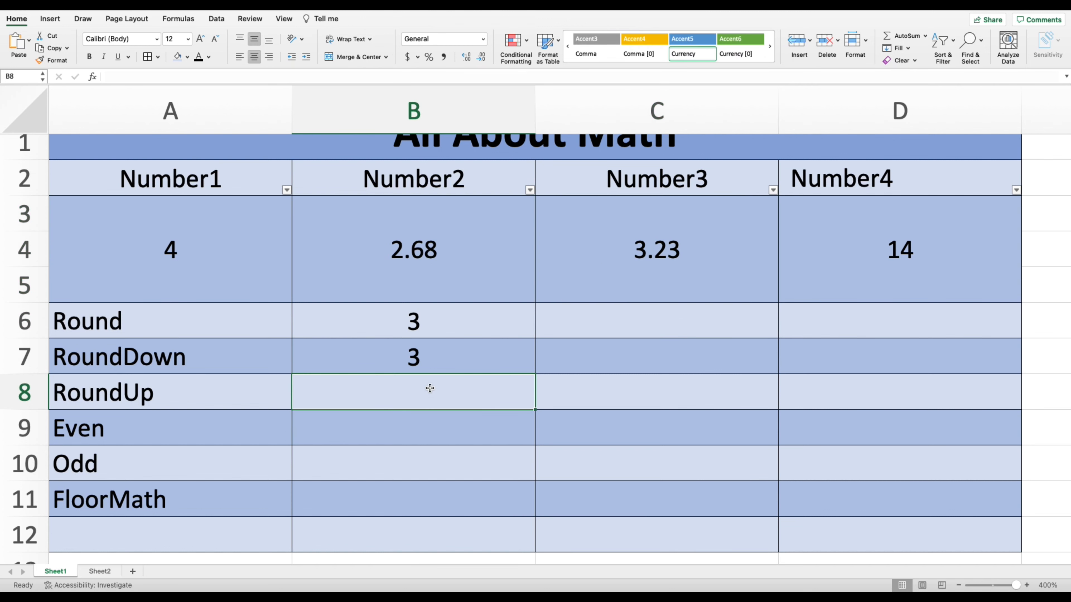
type("=")
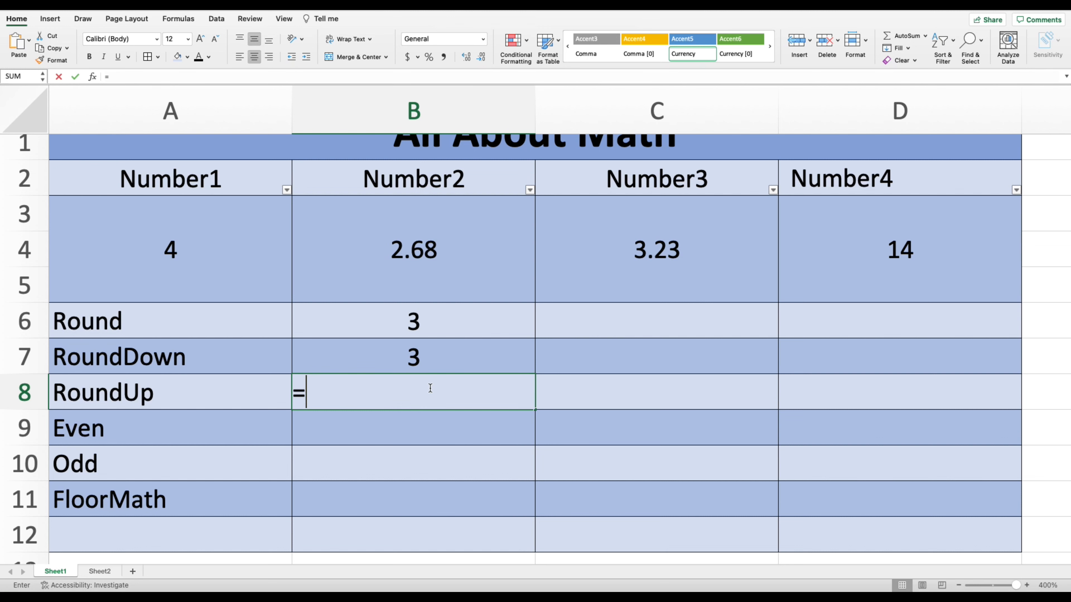
type("roundup(")
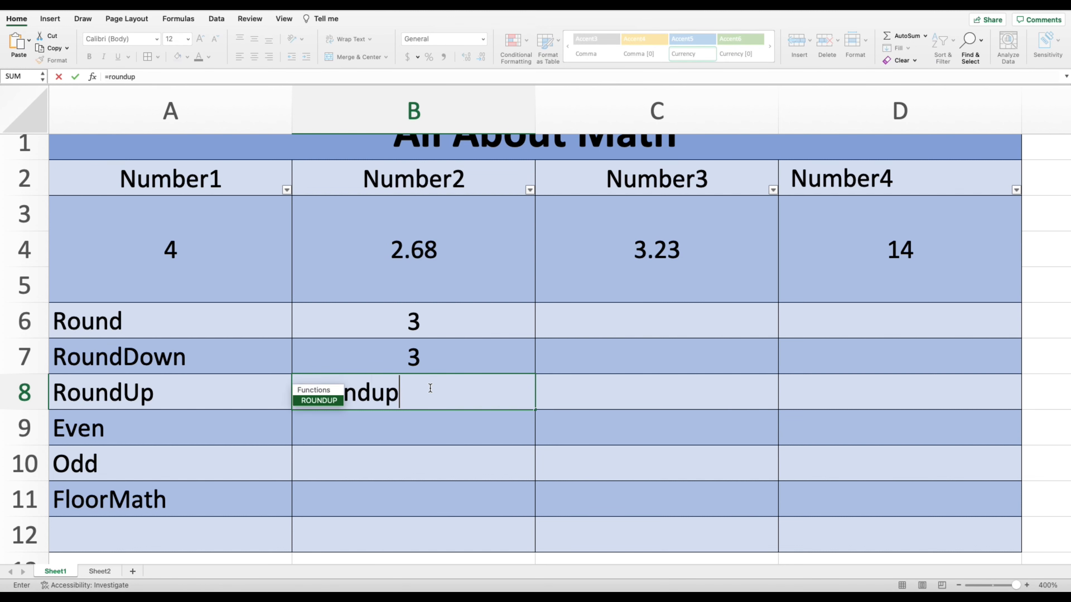
left_click(684, 256)
type(",")
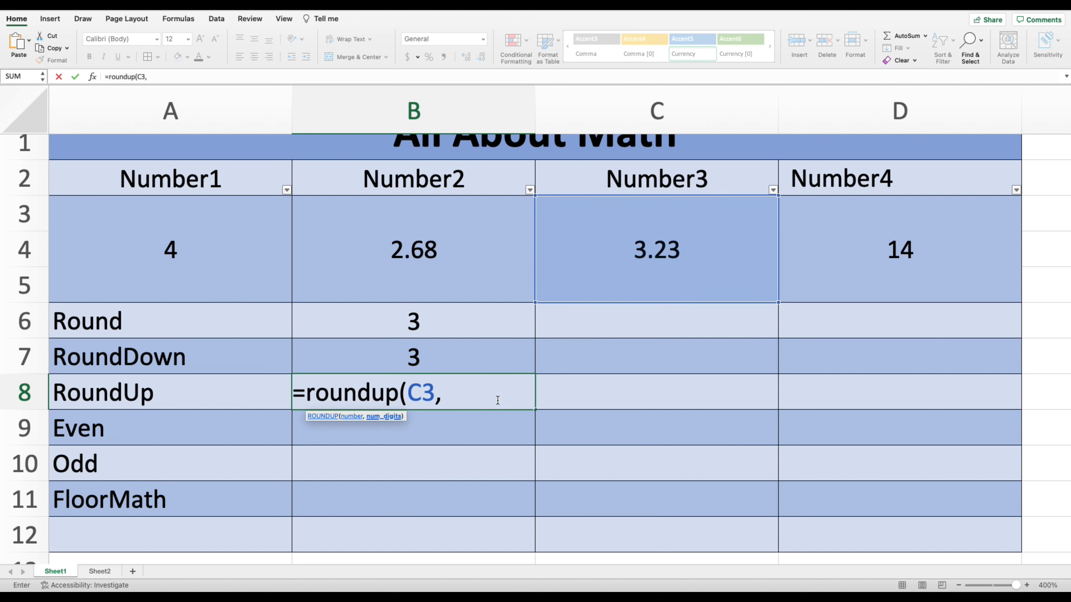
type("0)")
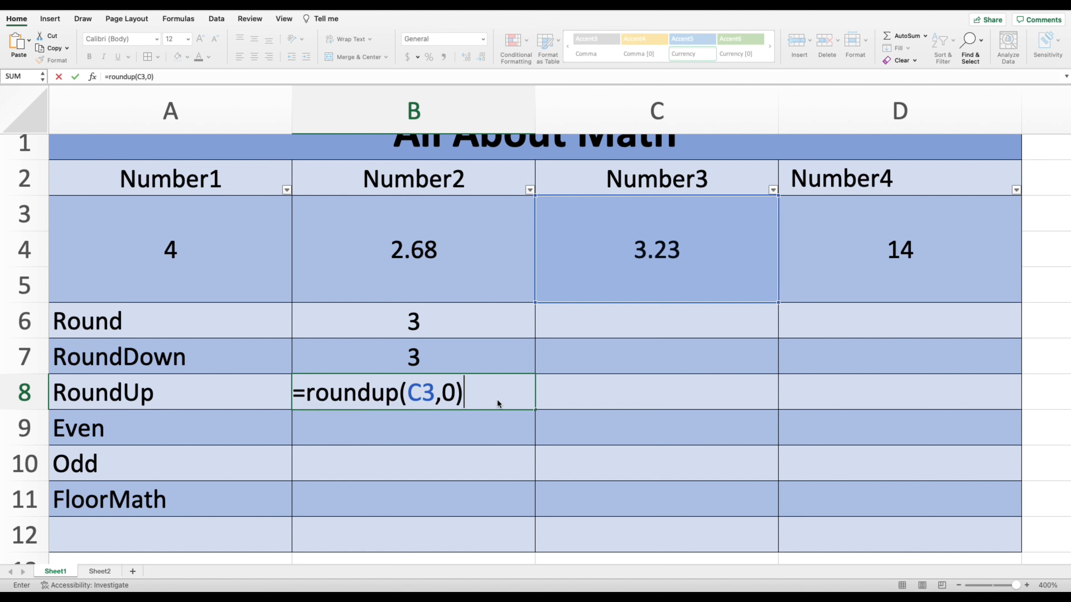
key("Return")
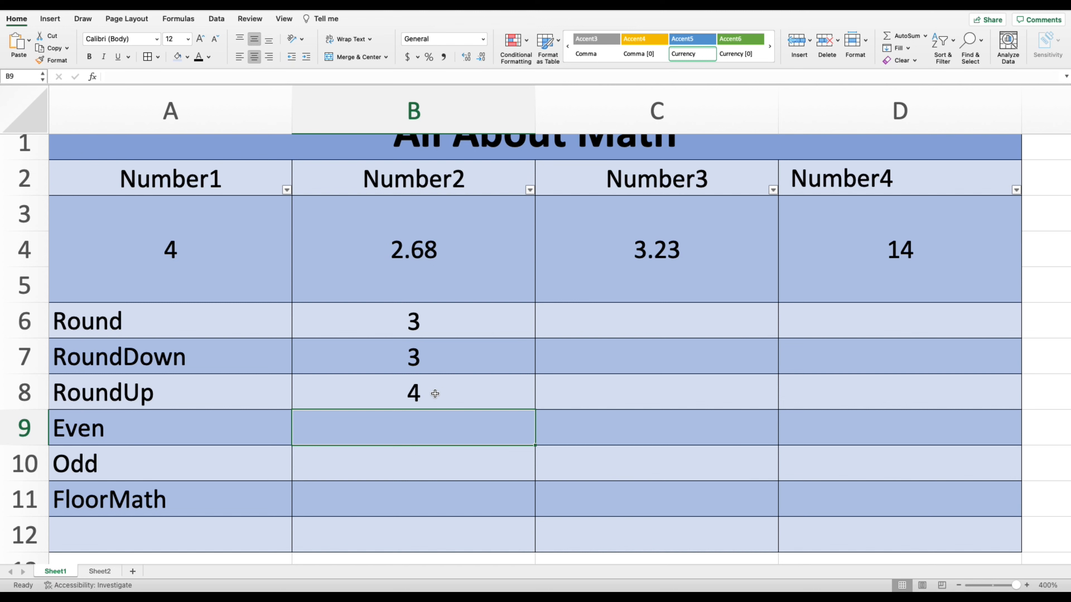
Step: Enter =EVEN(C3) in B9 of the Even row to round Number3 up to an even number
double_click(430, 433)
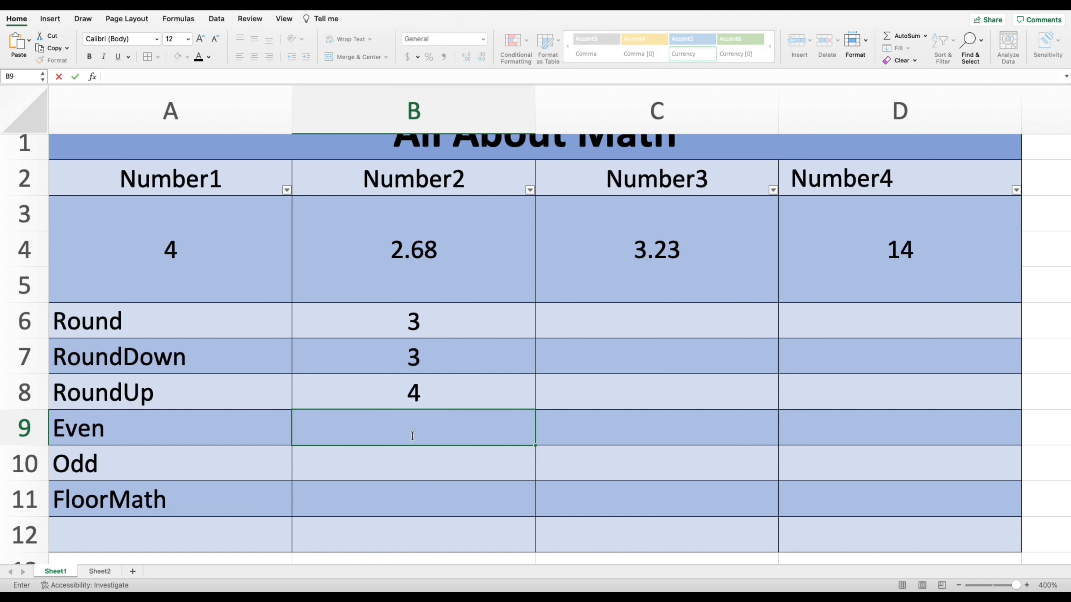
type("=")
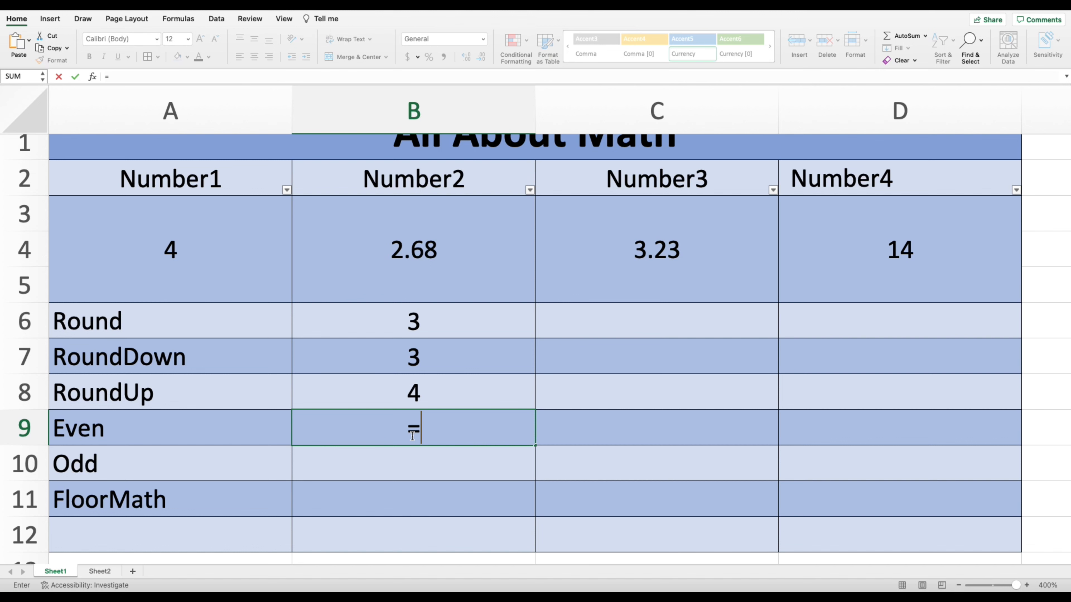
type("even(")
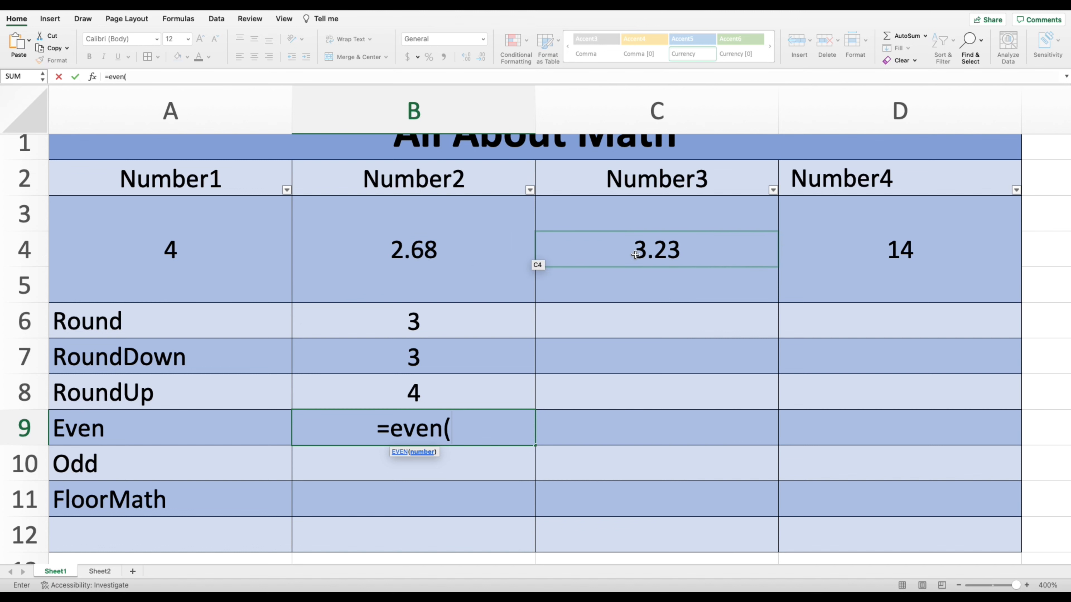
left_click(607, 255)
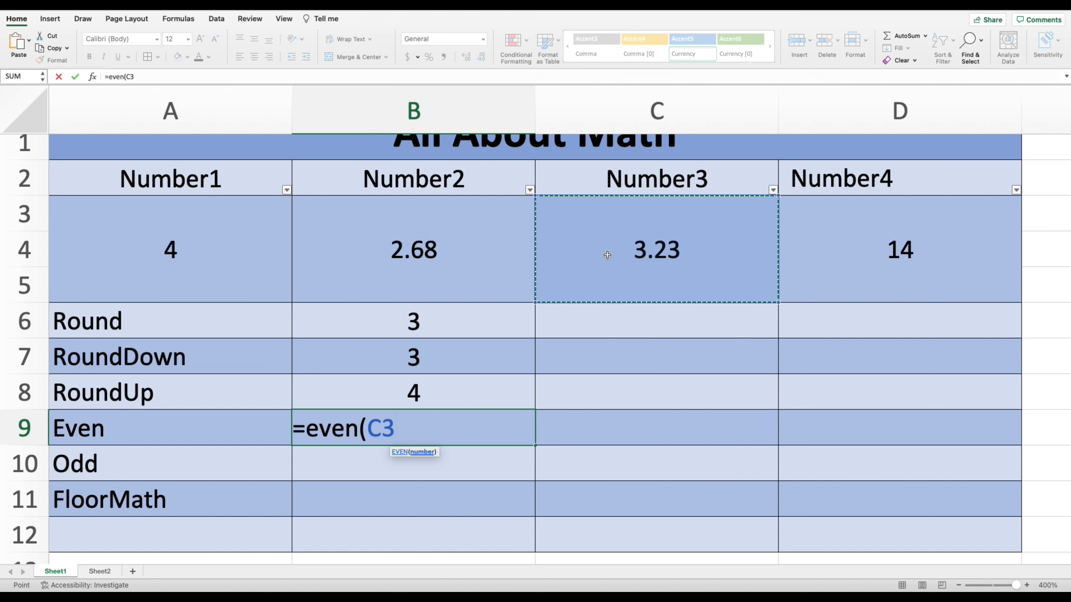
type(")")
key("Return")
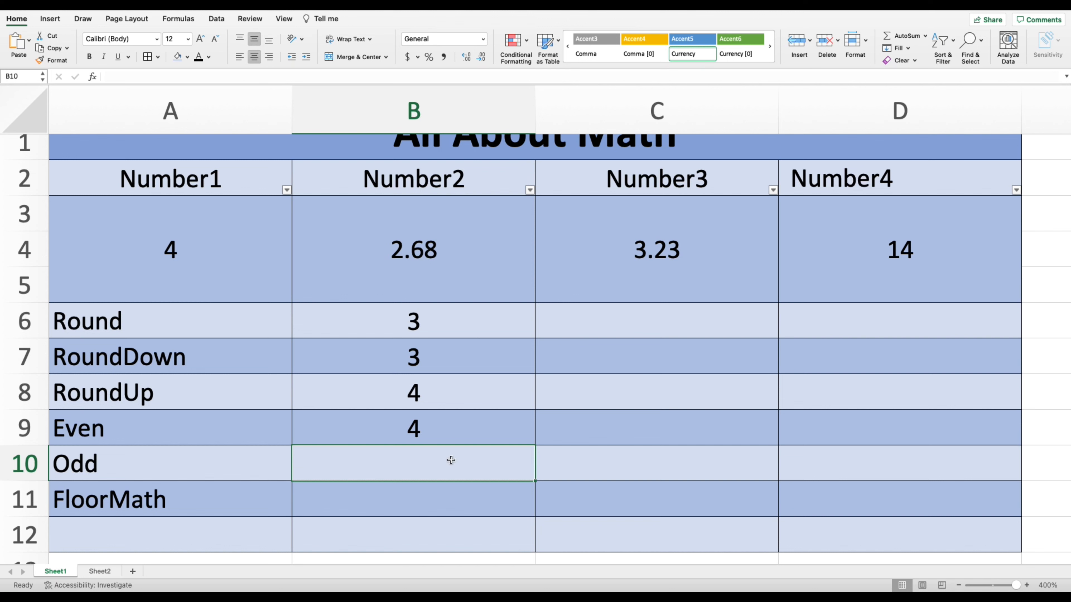
Step: Enter =ODD(C3) in B10 of the Odd row to round Number3 up to an odd number, and check the formula
type("=odd(")
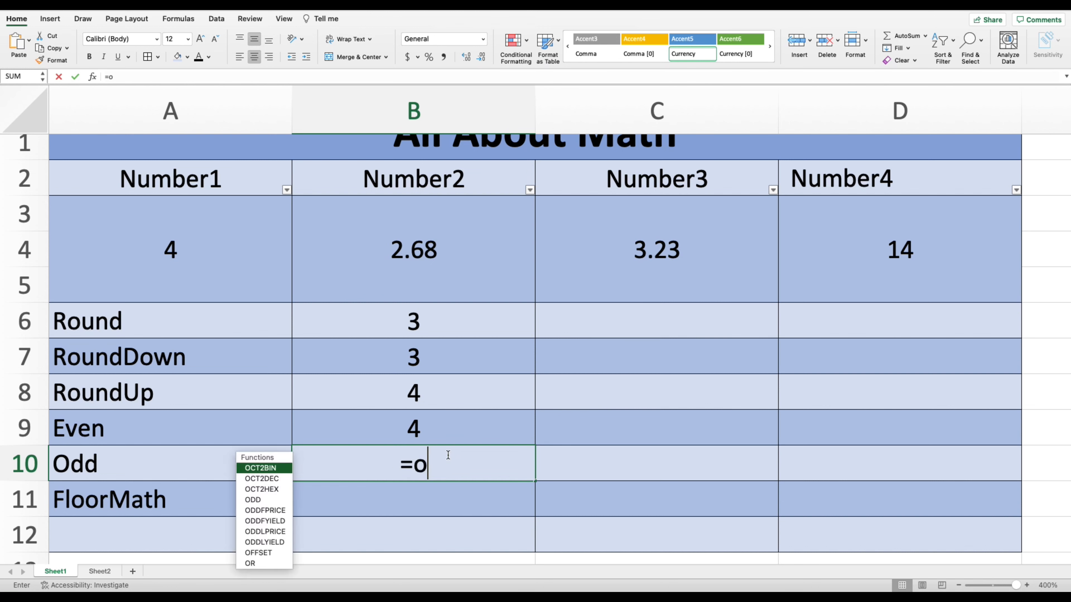
left_click(633, 245)
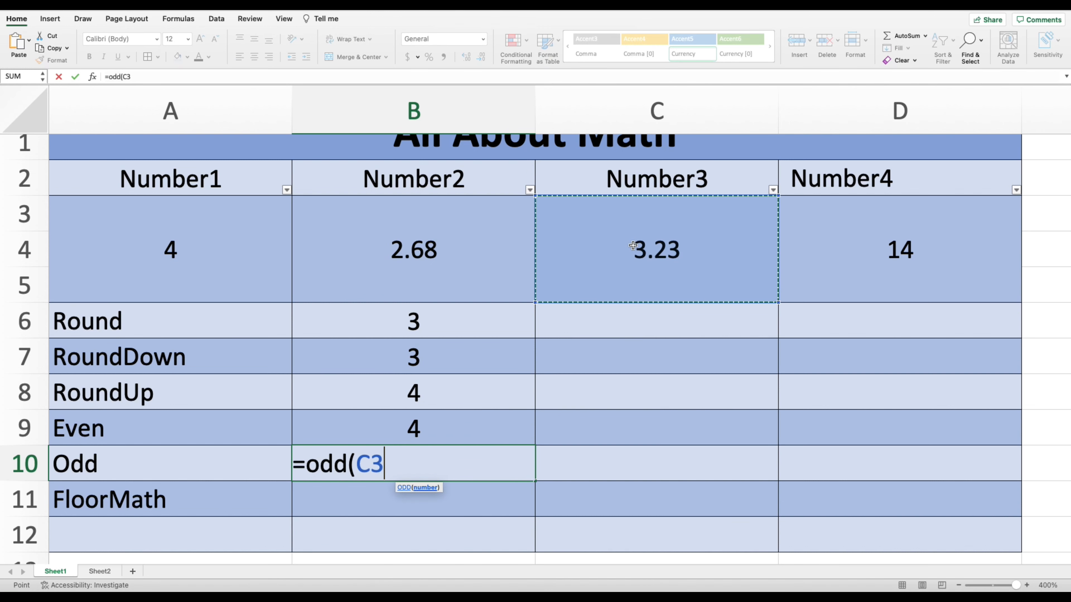
type(")")
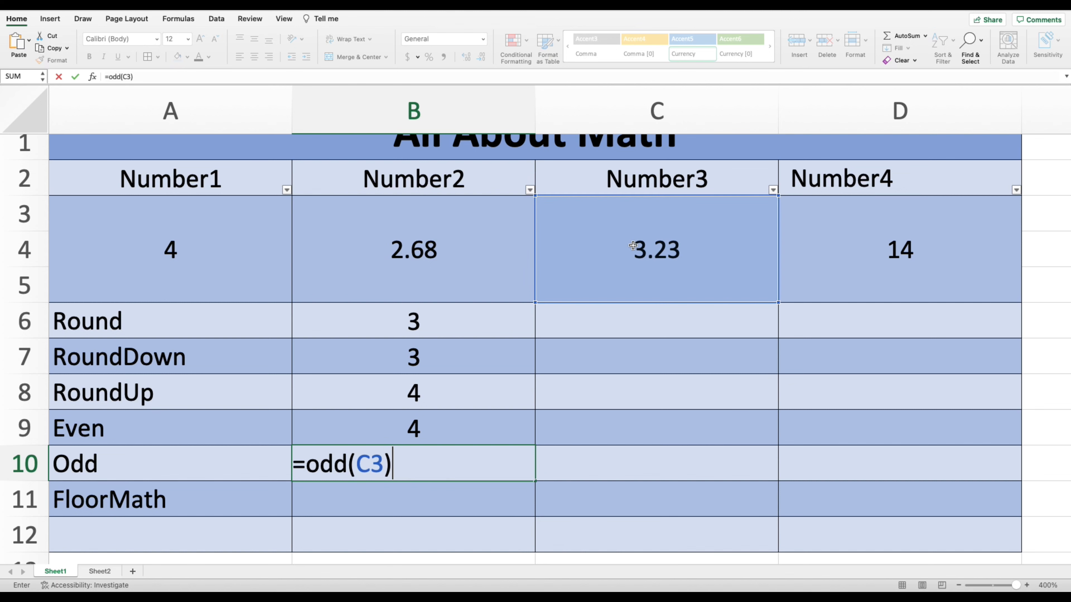
key("Return")
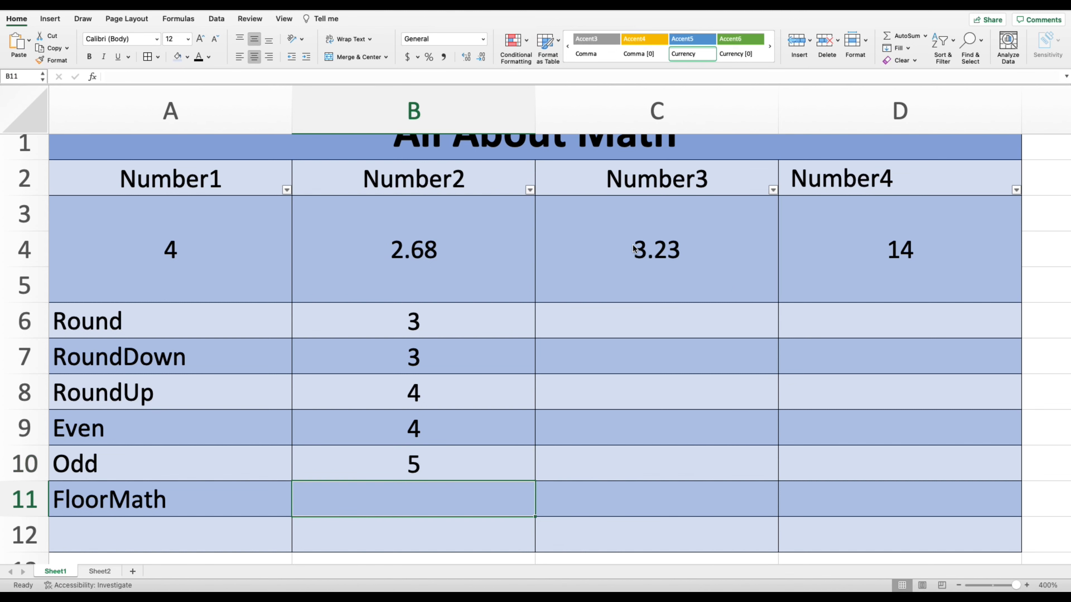
left_click(435, 469)
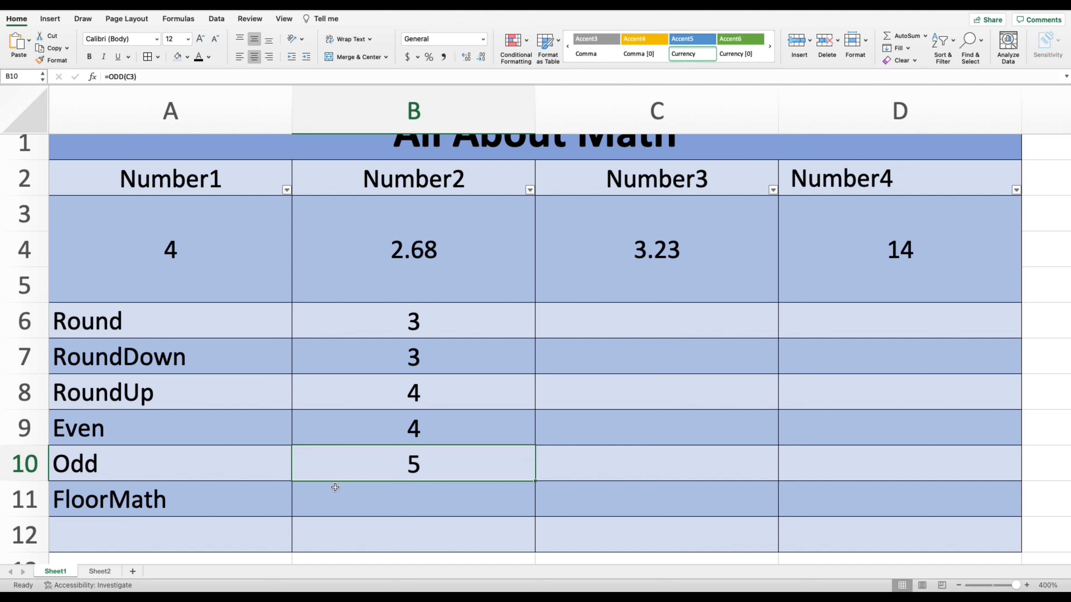
Step: Enter =FLOOR.MATH(D3,5) in B11 of the FloorMath row to round Number4 down to a multiple of 5
left_click(404, 502)
left_click(105, 77)
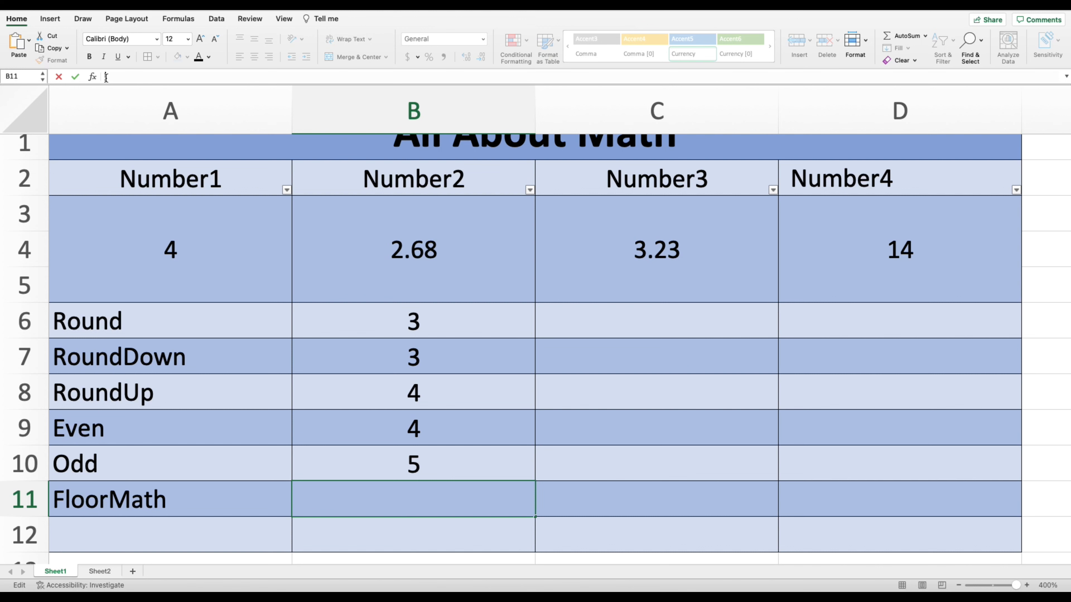
type("=floor.")
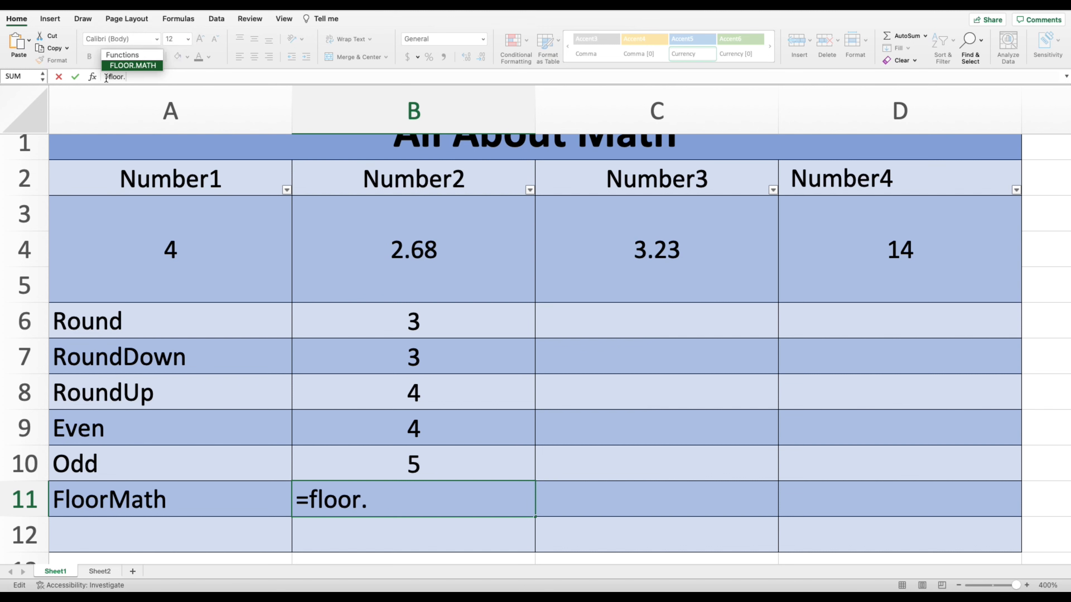
type("math(")
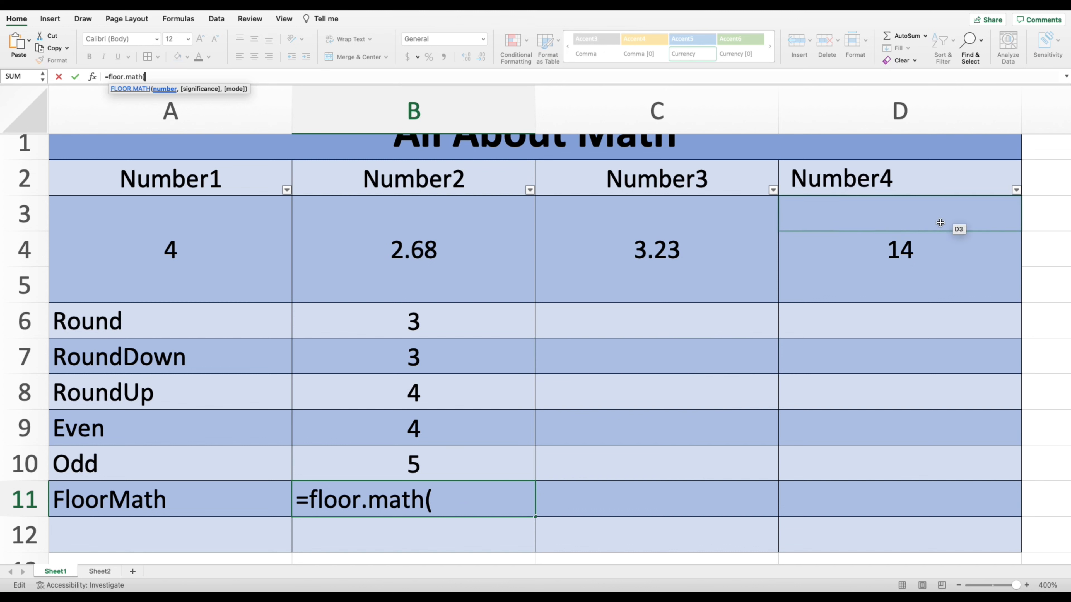
left_click(842, 247)
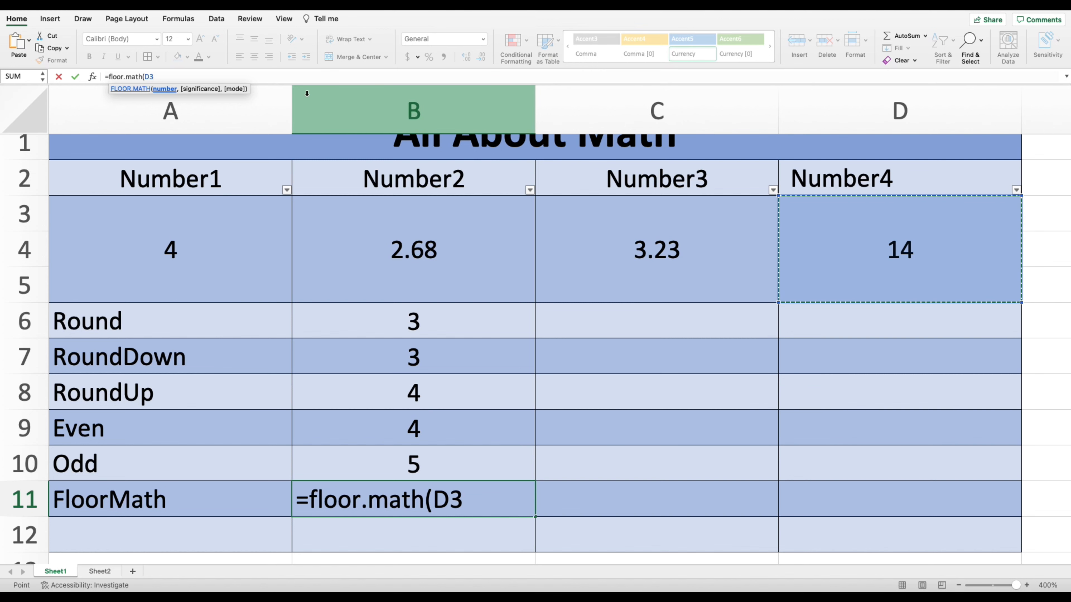
type(",")
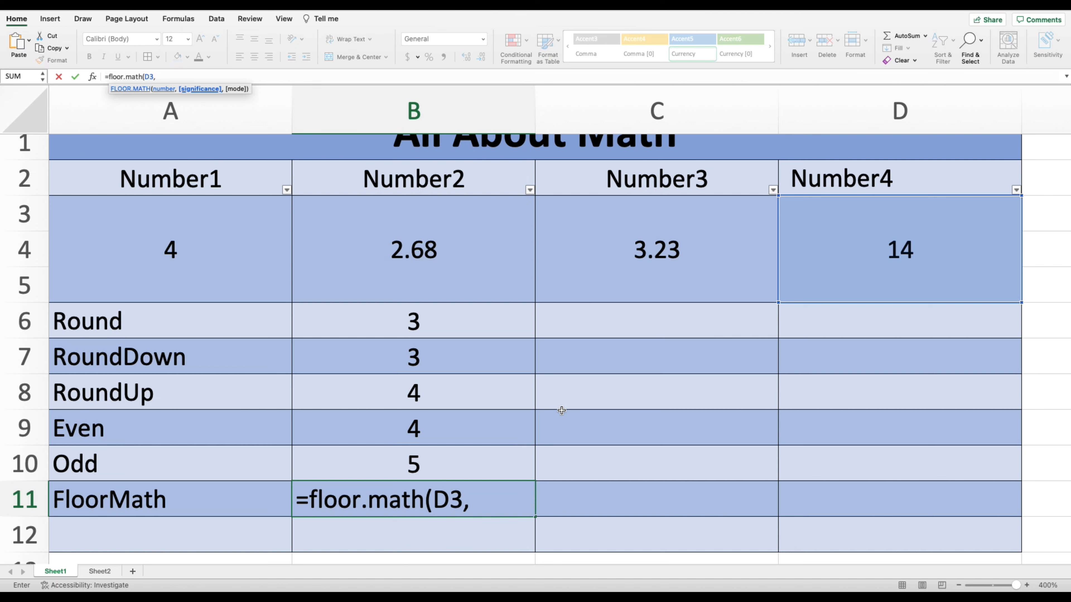
type("5)")
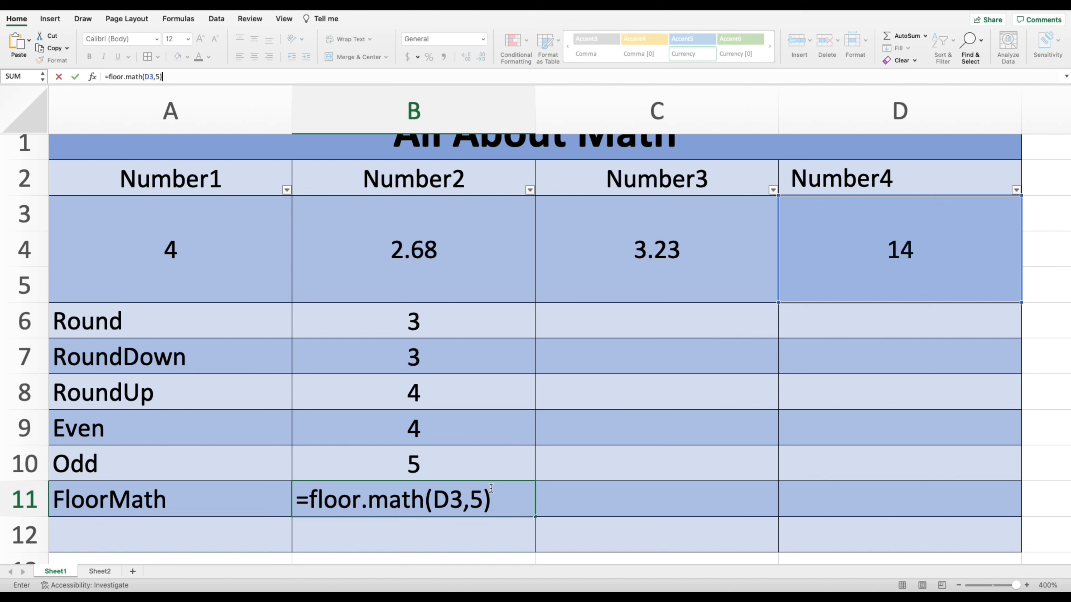
key("Return")
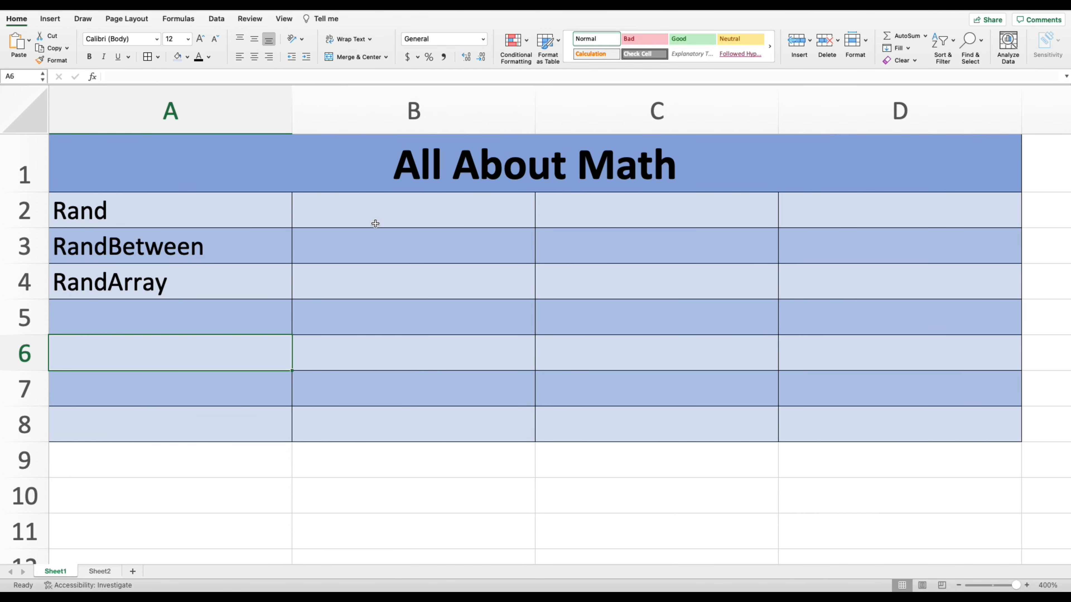
Step: Enter =RAND() in B2 of the Rand row to generate a random decimal between 0 and 1
left_click(413, 206)
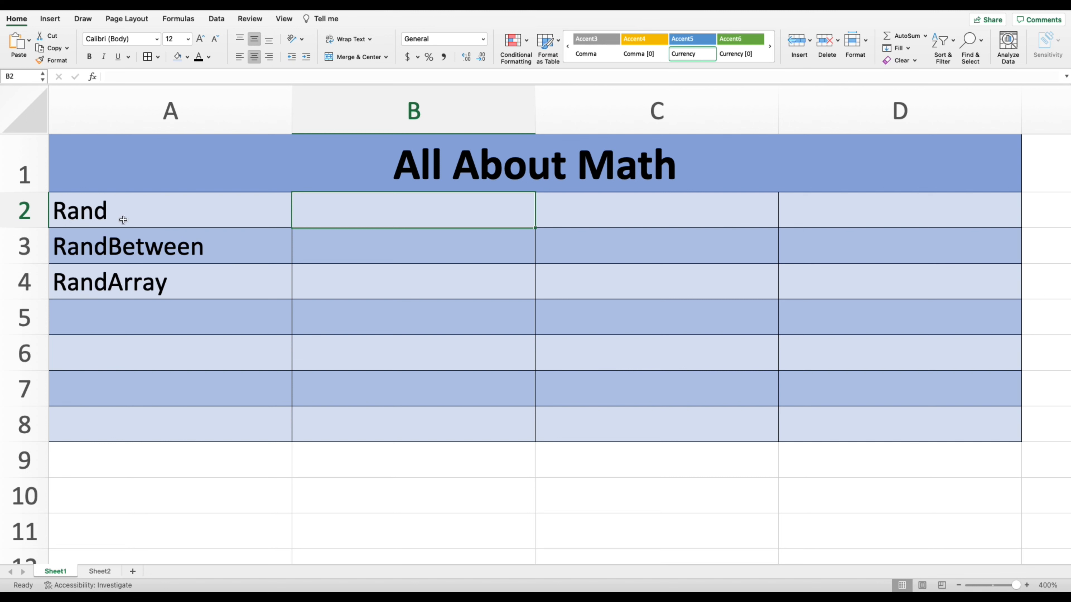
double_click(360, 213)
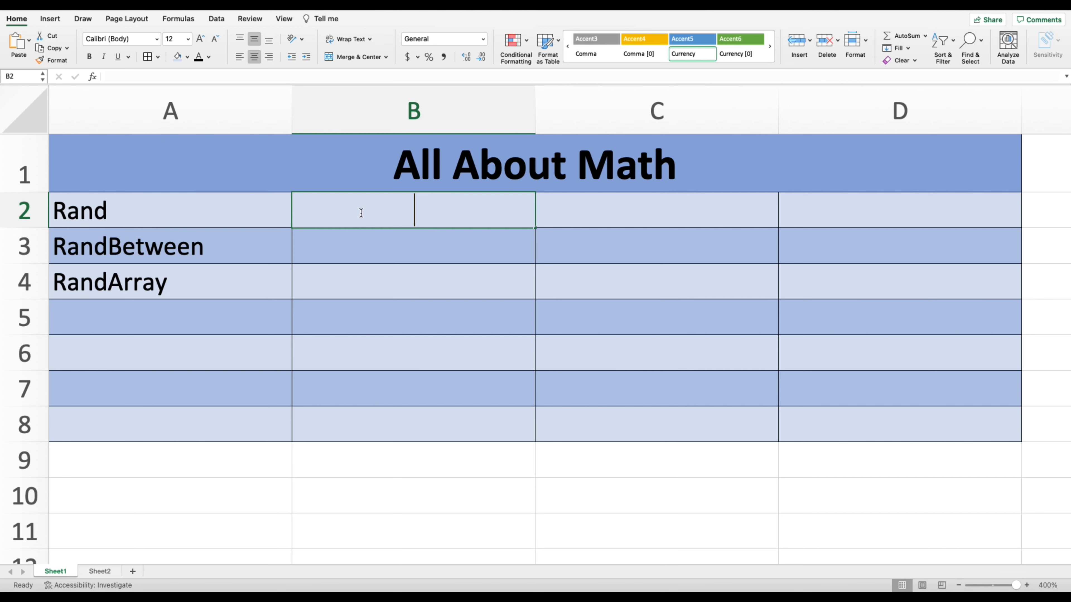
type("=rand")
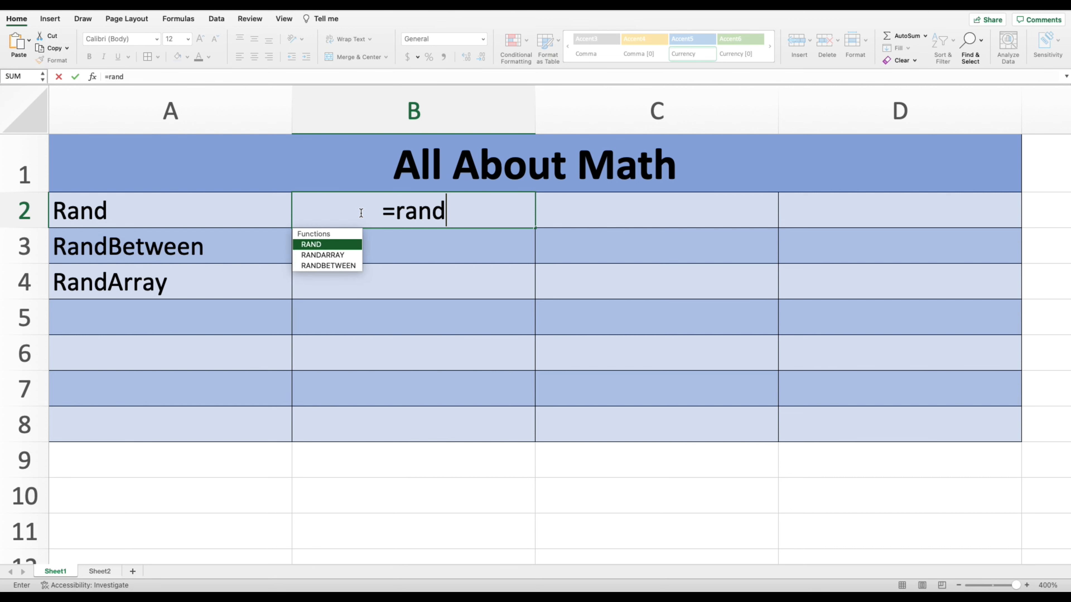
type("(")
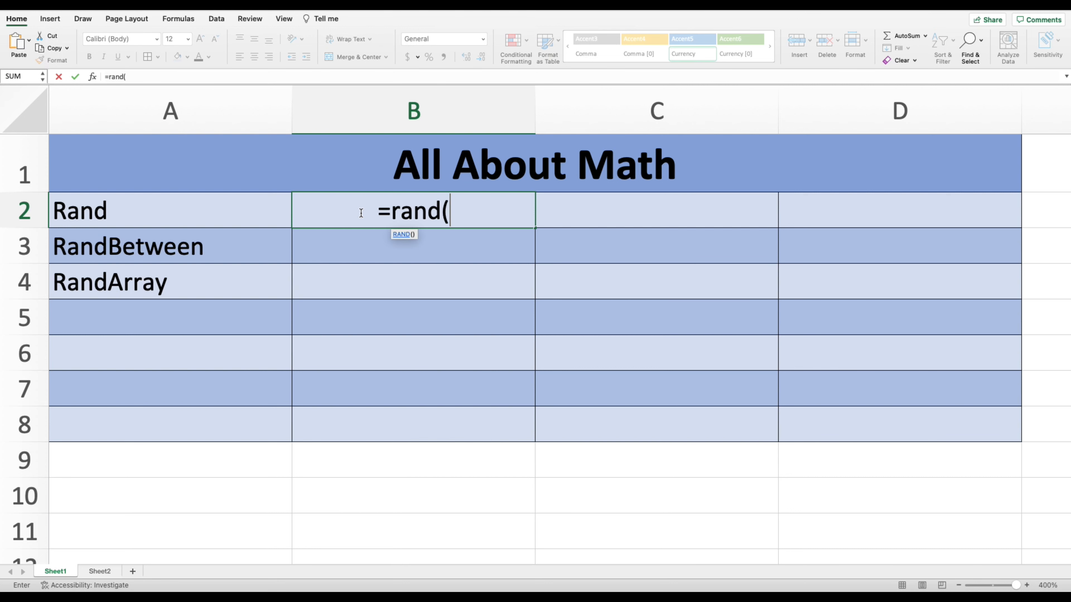
type(")")
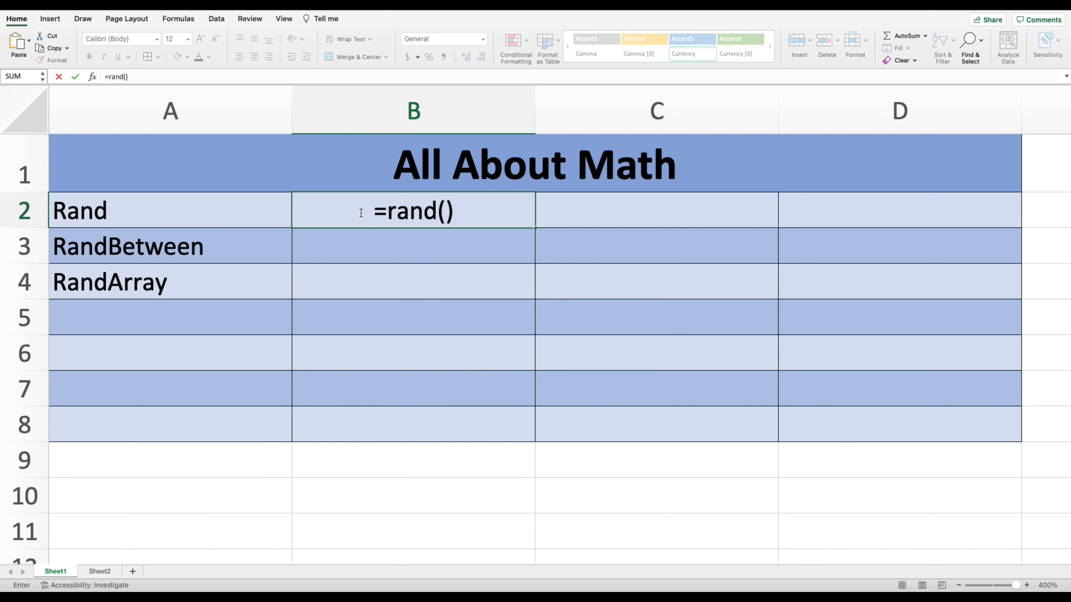
key("Return")
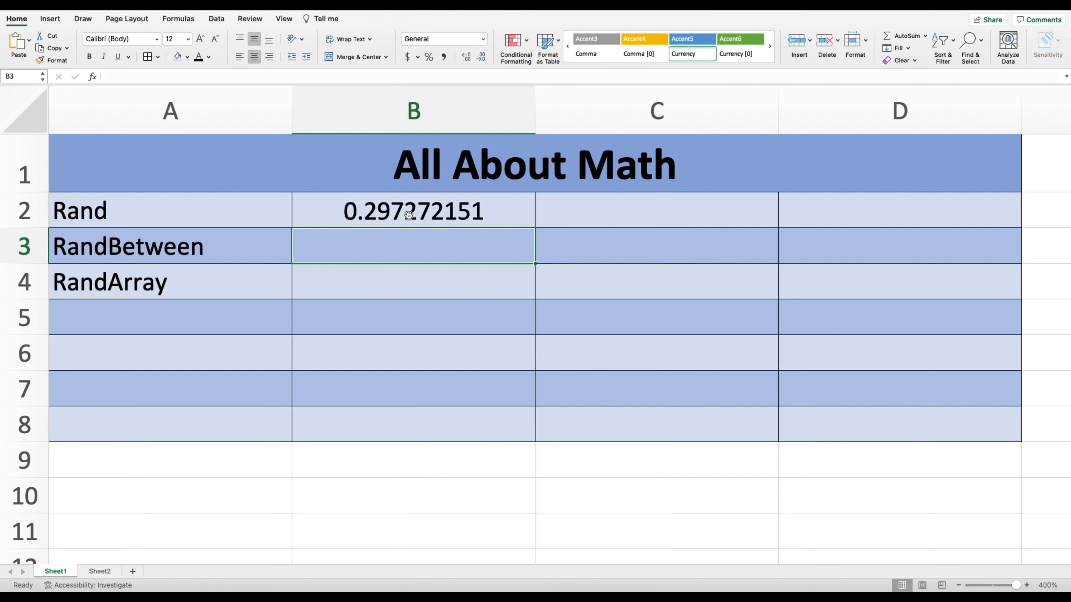
Step: Enter a second =RAND() formula in C2 of the Rand row
left_click(581, 211)
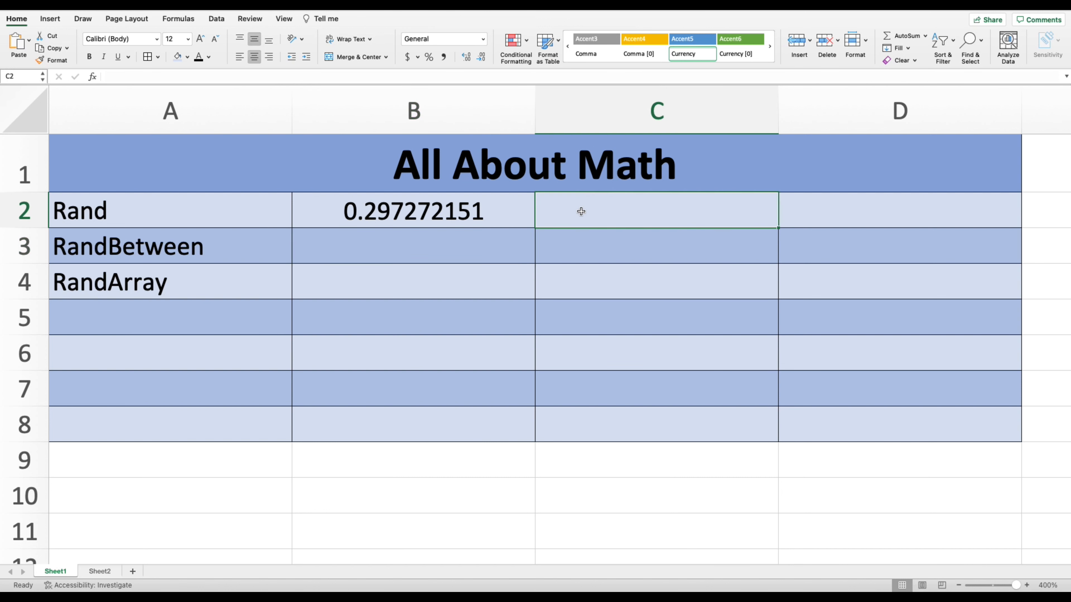
double_click(581, 211)
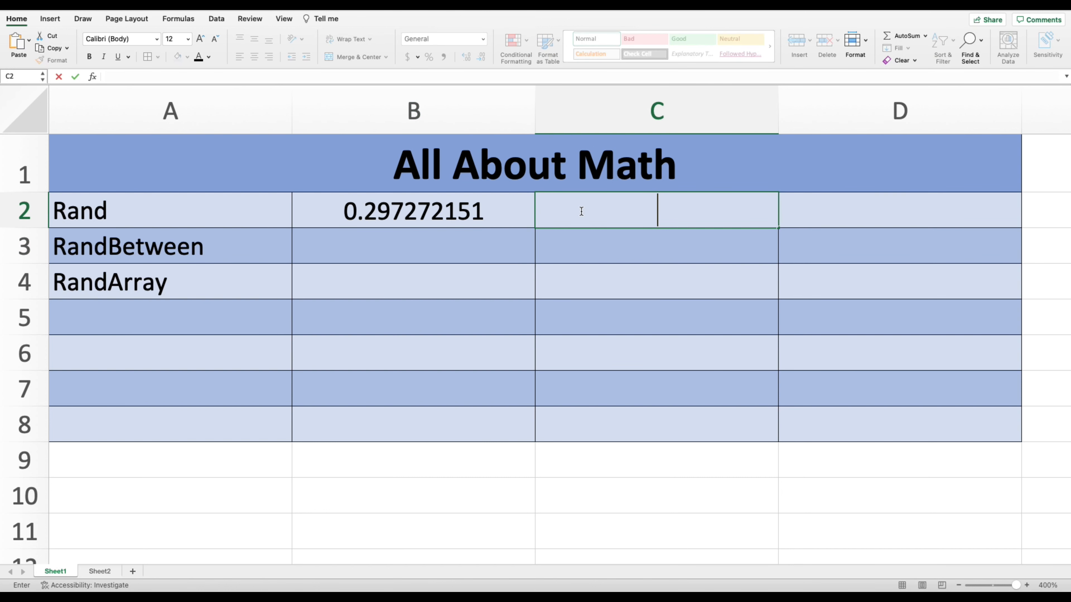
type("=rand()")
key("Return")
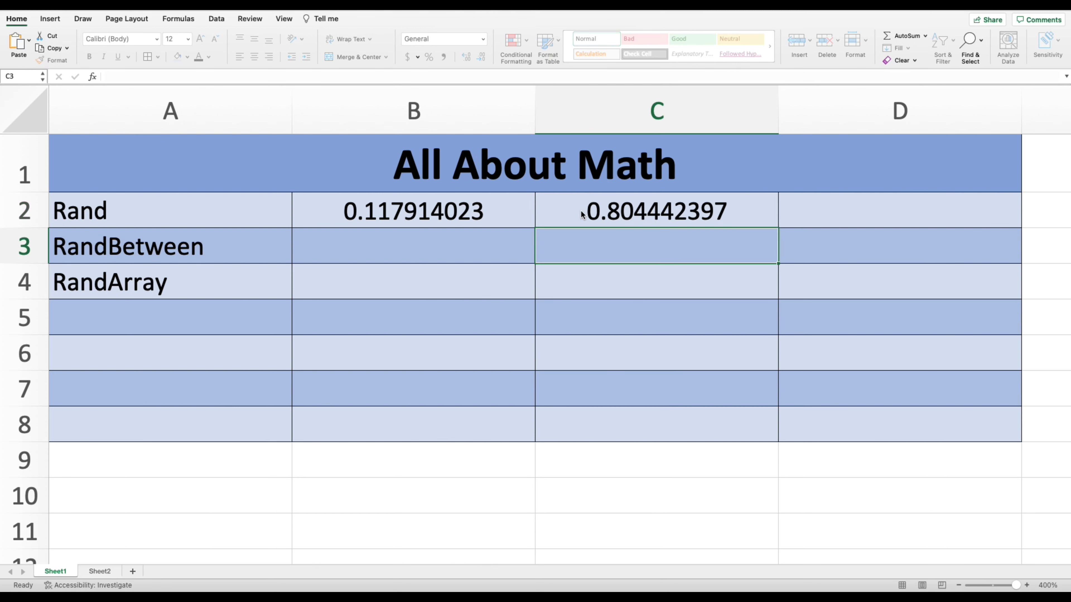
Step: Re-enter the existing formula in C2 to recalculate the random numbers in the Rand row
left_click(653, 211)
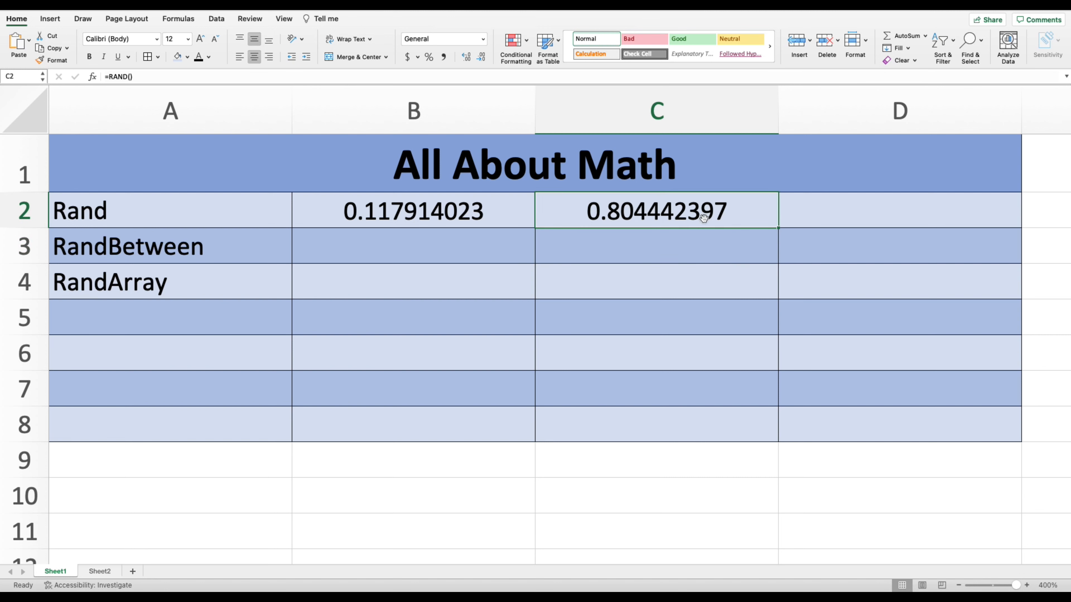
double_click(728, 216)
key("Return")
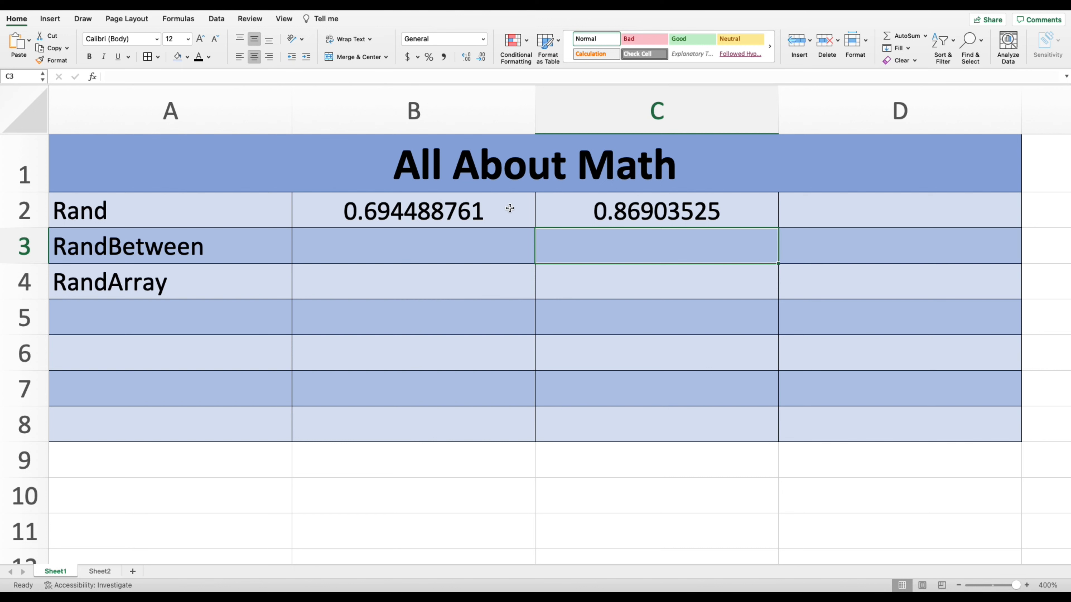
Step: Enter =RANDBETWEEN(0,100) in B3 of the RandBetween row to generate a random whole number from 0 to 100
left_click(387, 249)
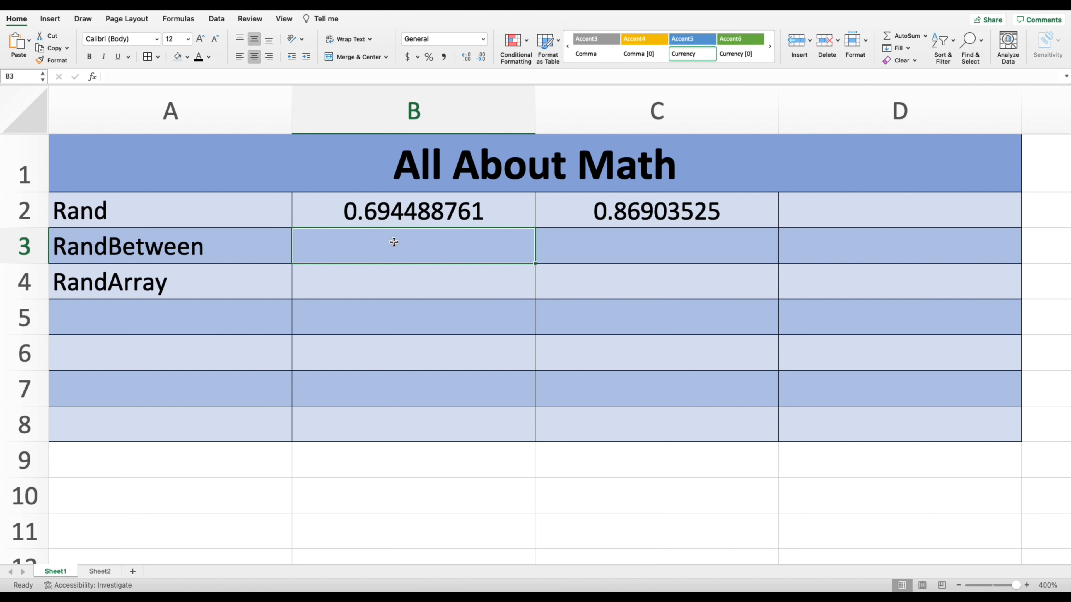
double_click(374, 244)
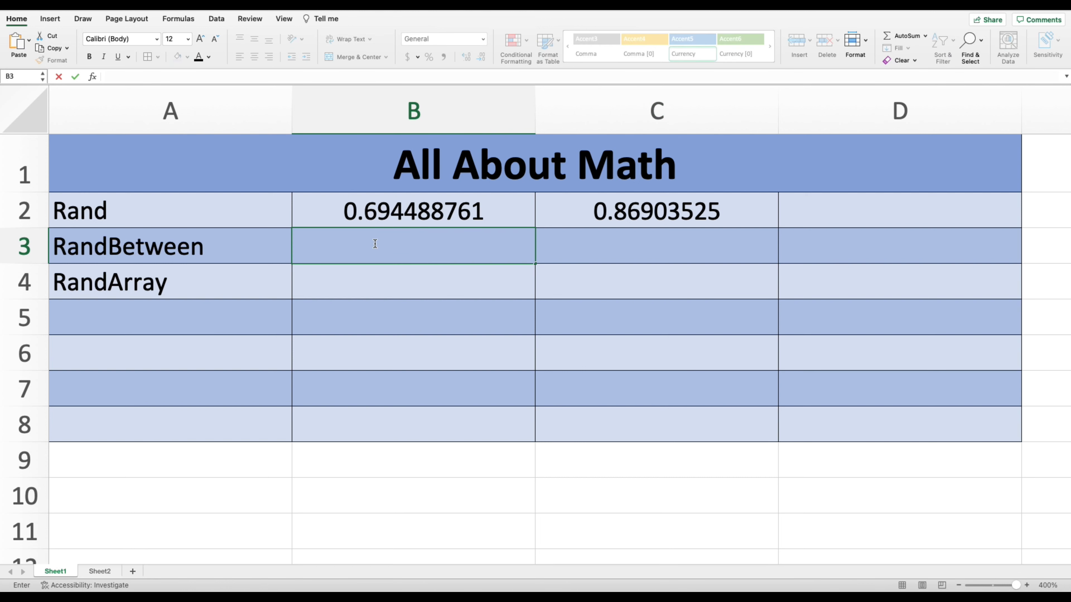
type("=ra")
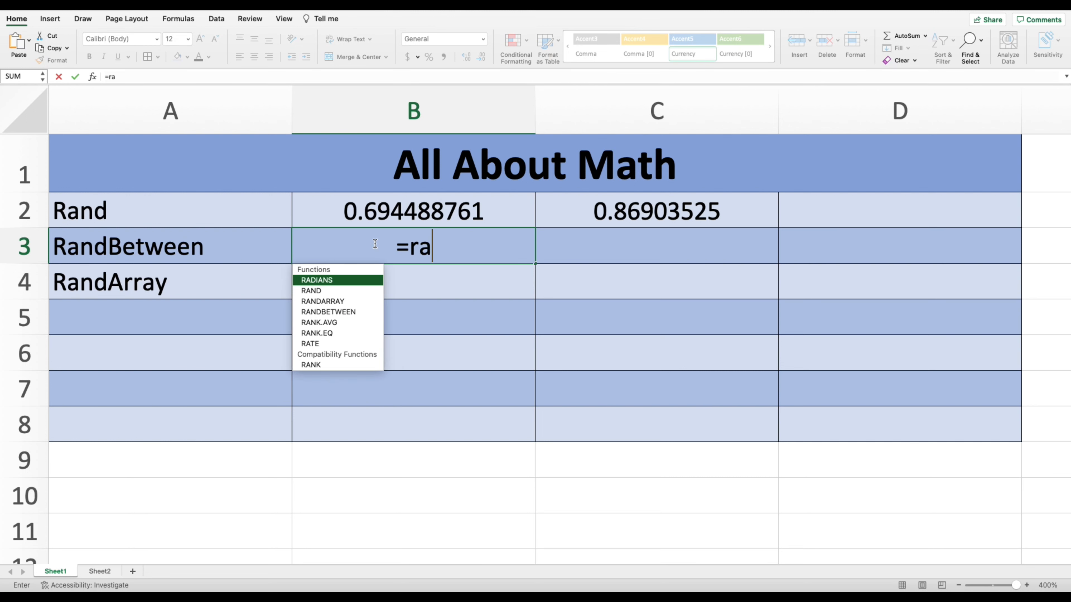
key("BackSpace")
type("andbet")
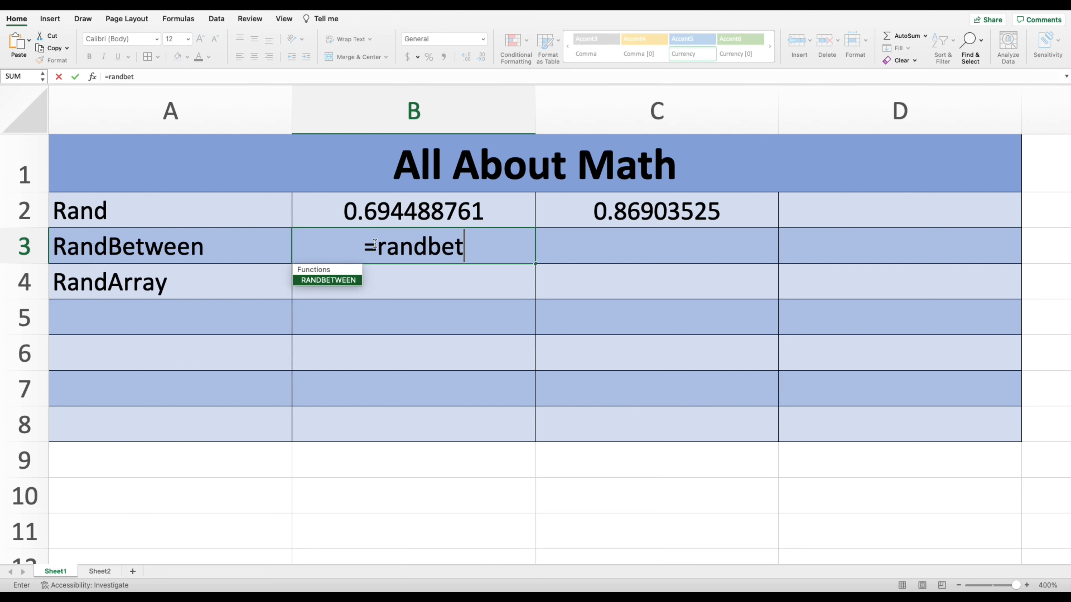
type("wen")
key("BackSpace")
key("BackSpace")
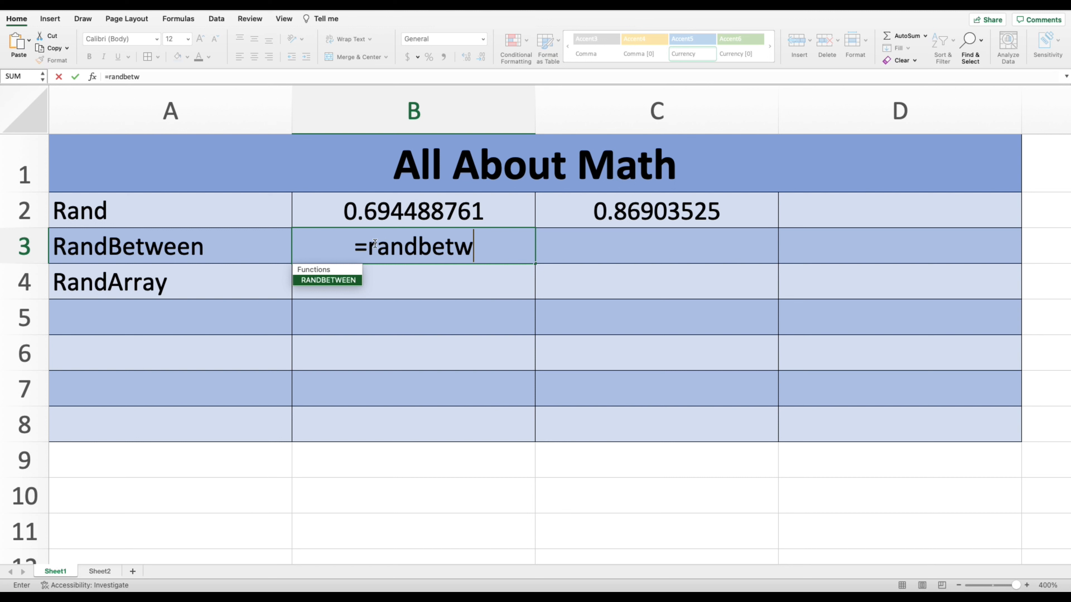
type("een(")
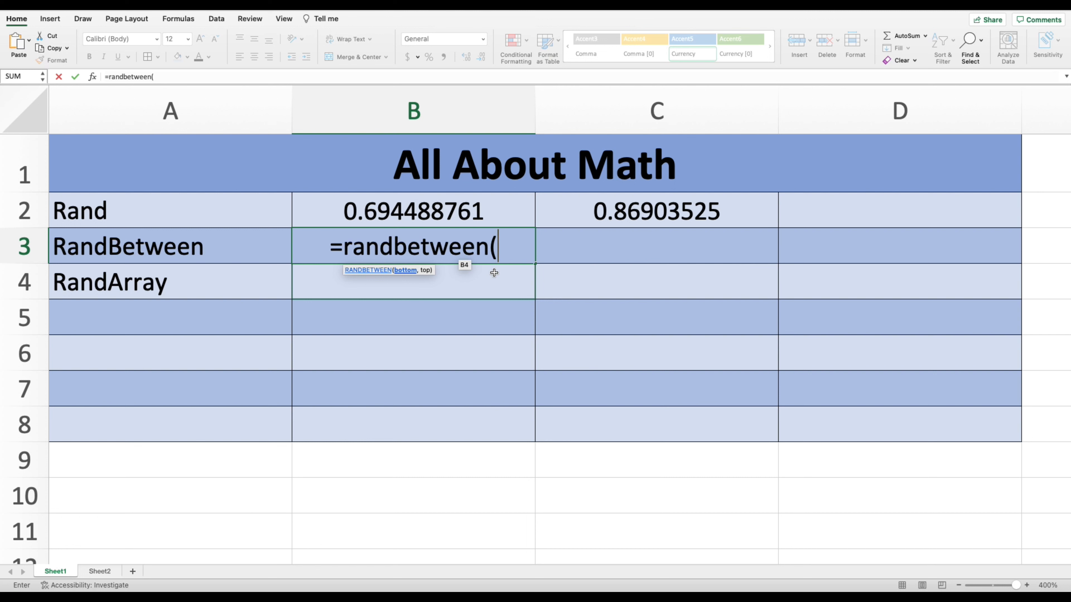
type("0")
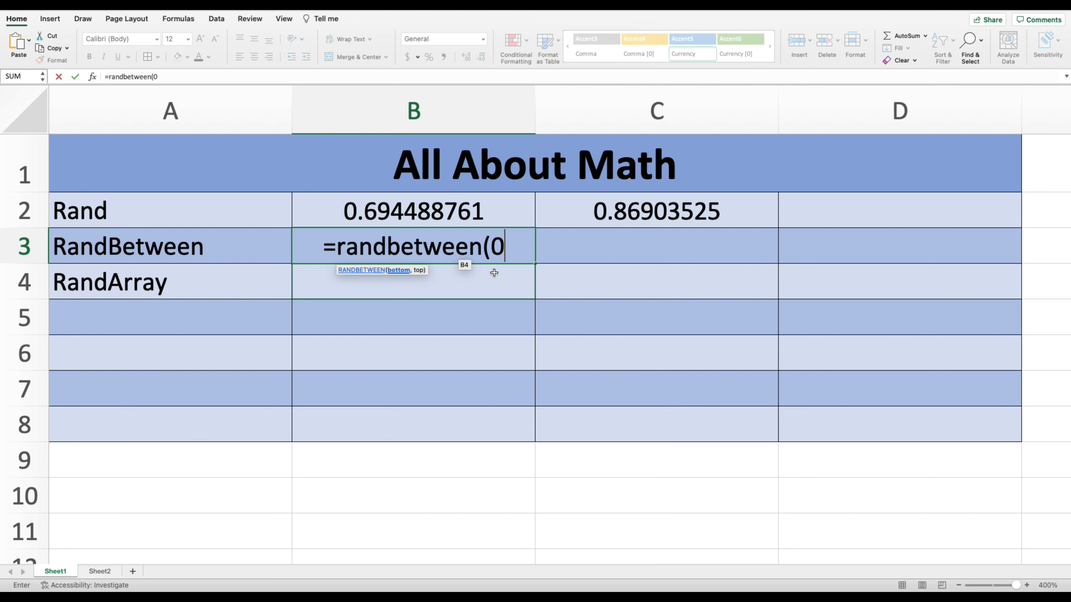
type(",")
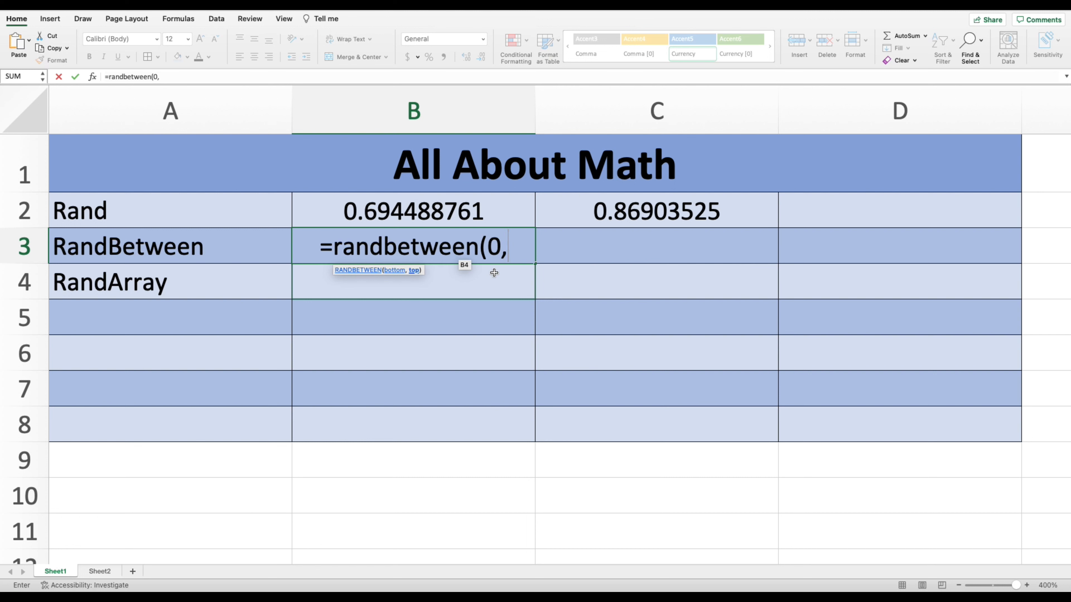
type("100")
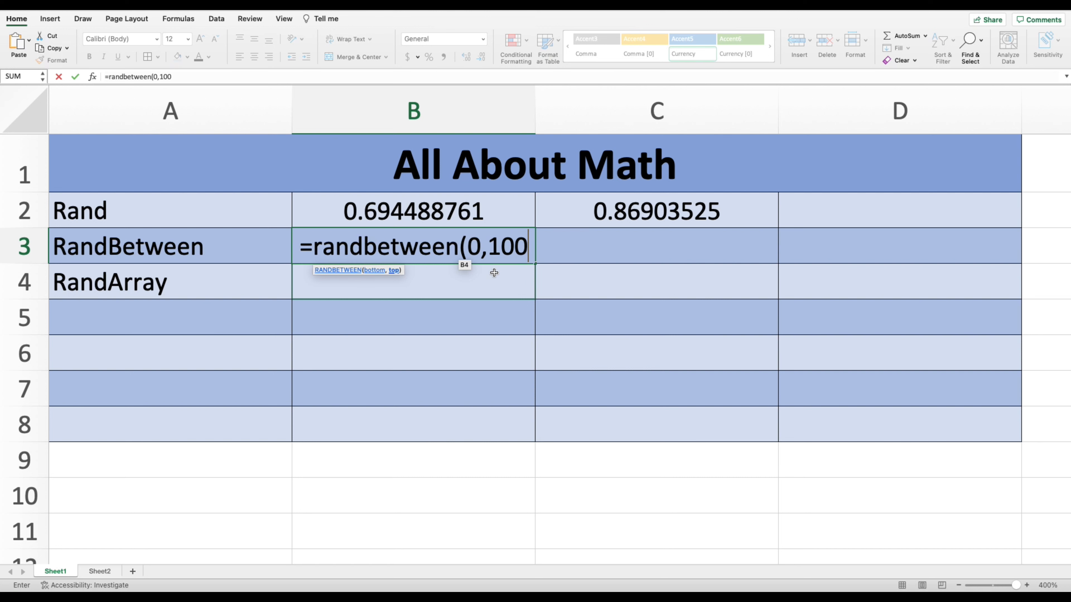
type(")")
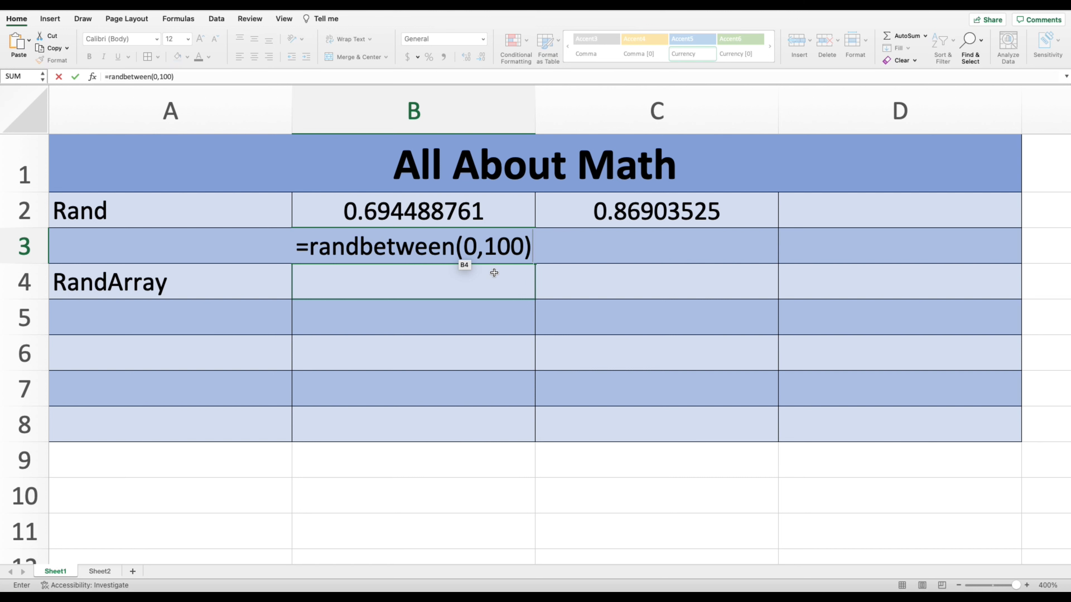
key("Return")
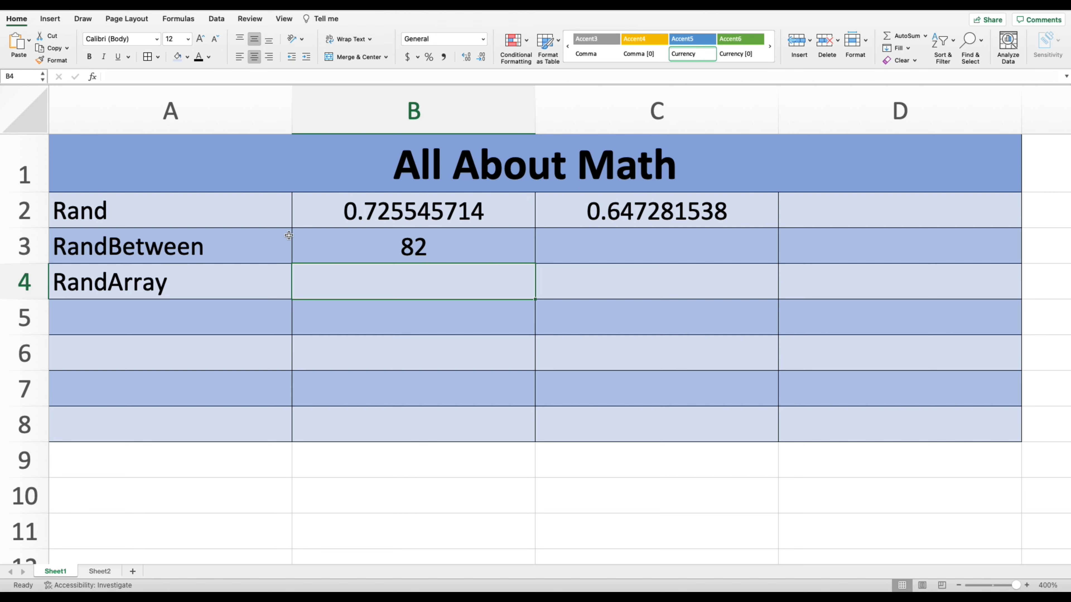
Step: Enter a second =RANDBETWEEN(0,100) formula in C3 of the RandBetween row
left_click(441, 247)
left_click(607, 253)
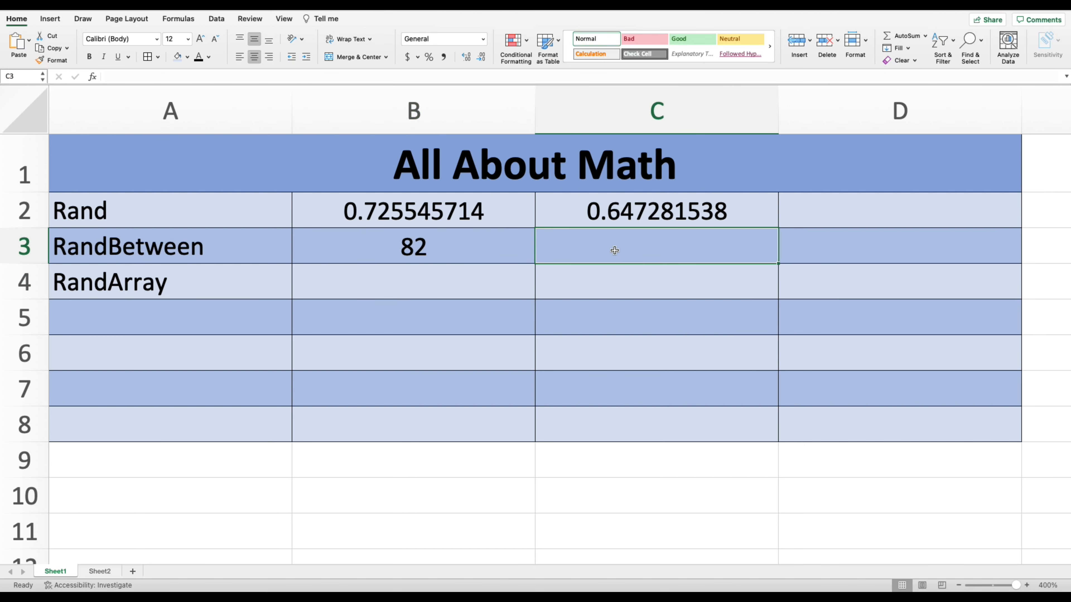
type("=")
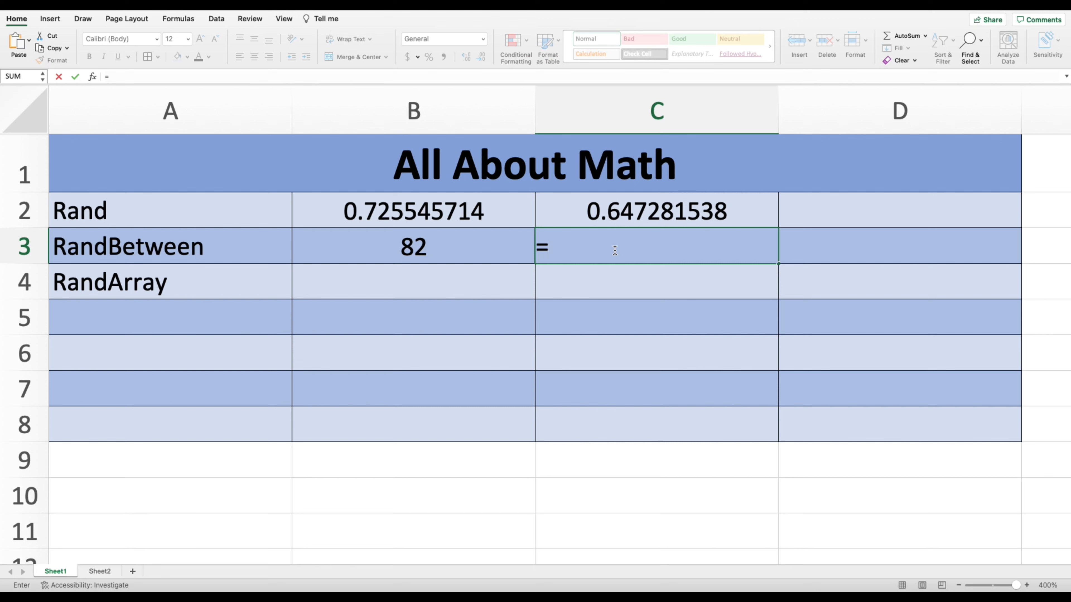
type("randbetwee")
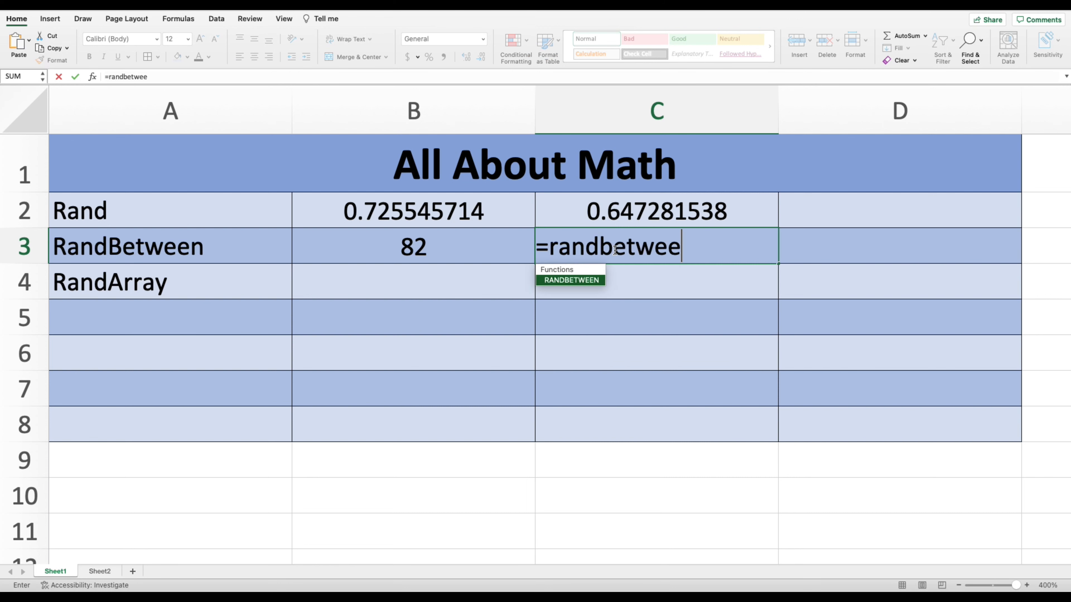
type("n(0")
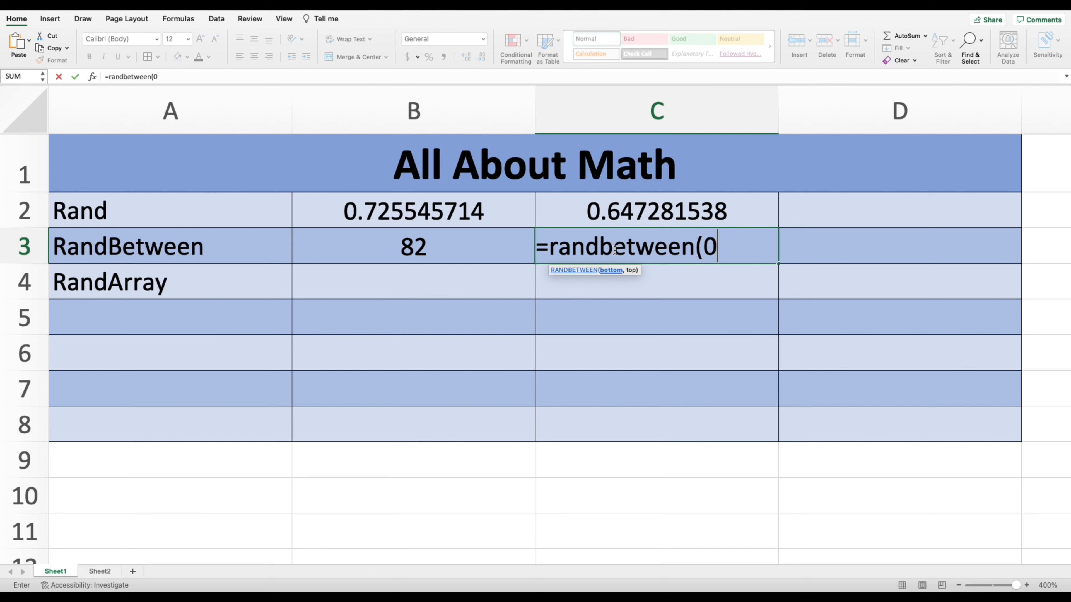
type(",100)")
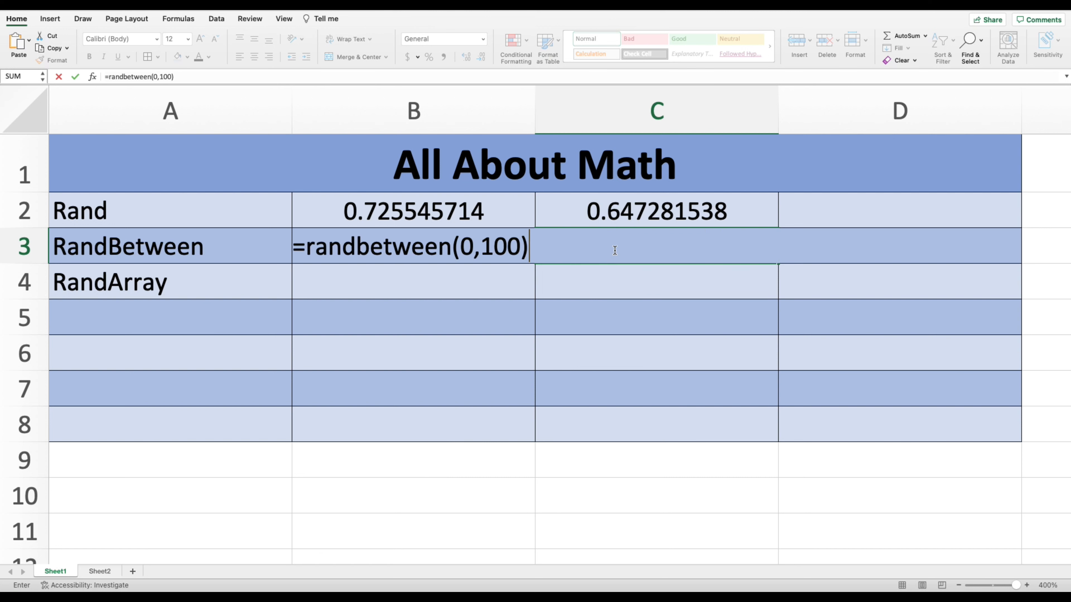
key("Return")
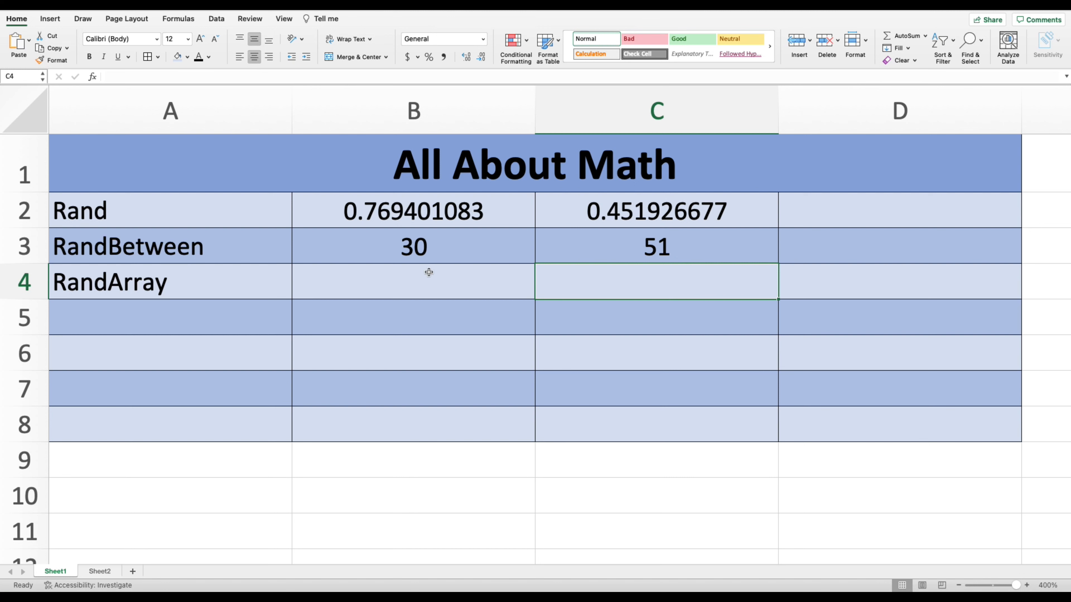
Step: Enter =RANDARRAY(5,3,0,100,TRUE) in B4 to generate five rows and three columns of random integers from 0 to 100
left_click(415, 286)
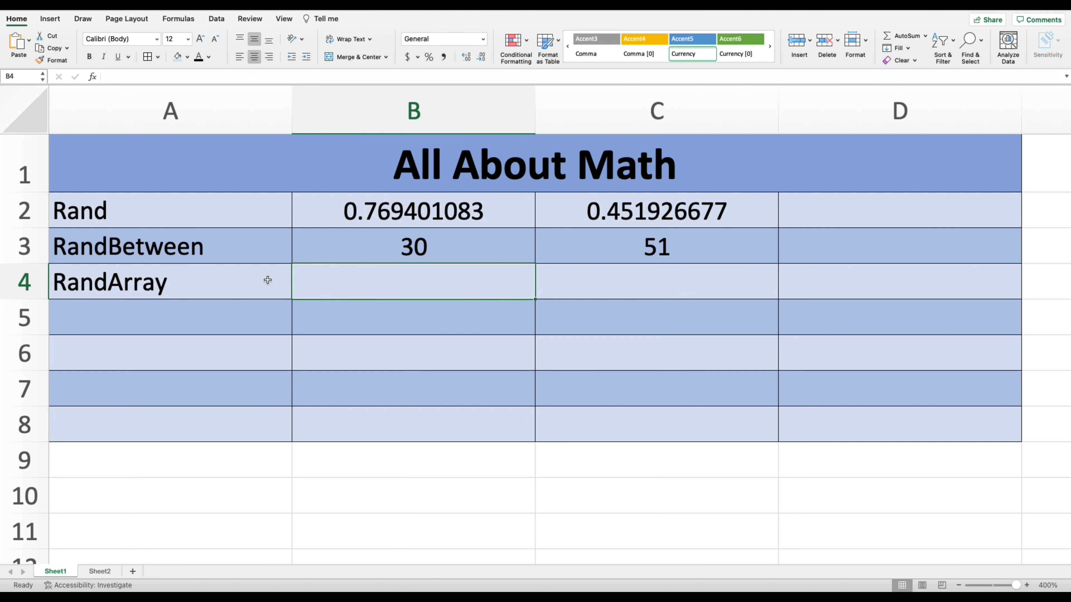
double_click(401, 286)
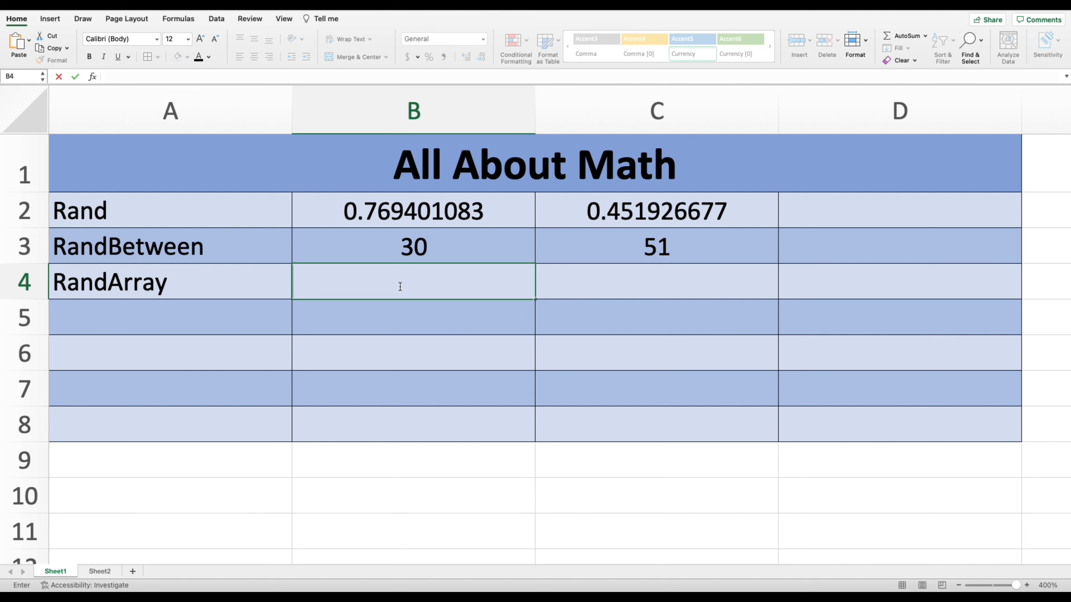
type("=randarray(")
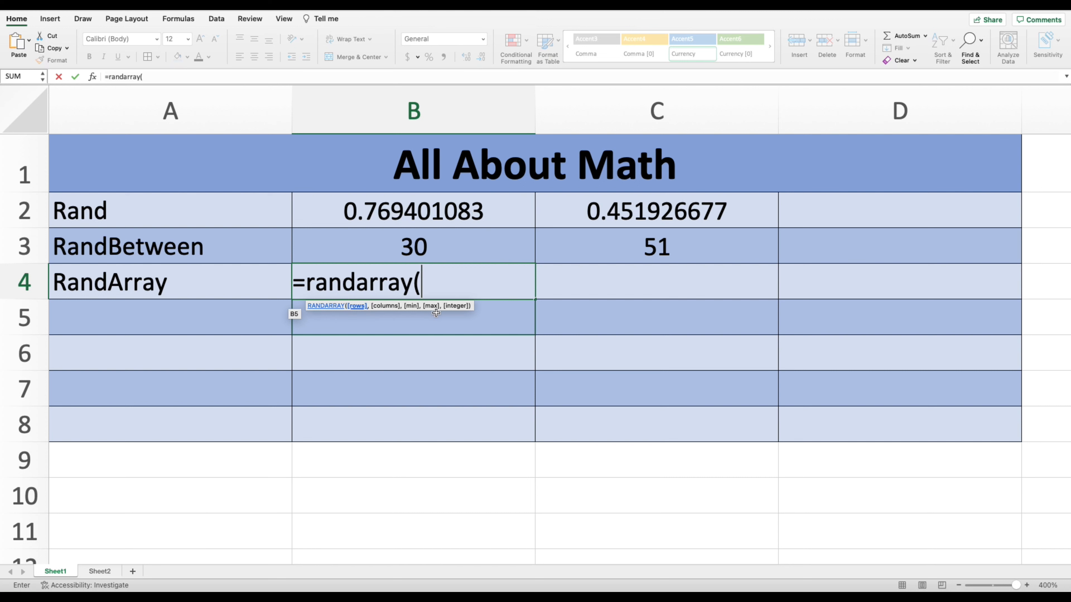
type("5")
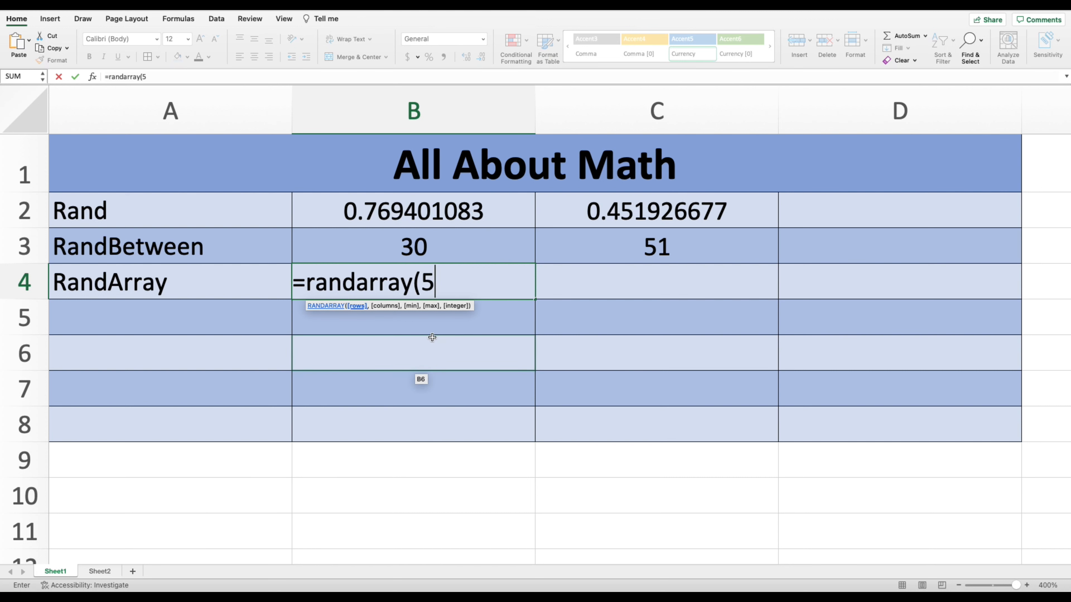
type(",")
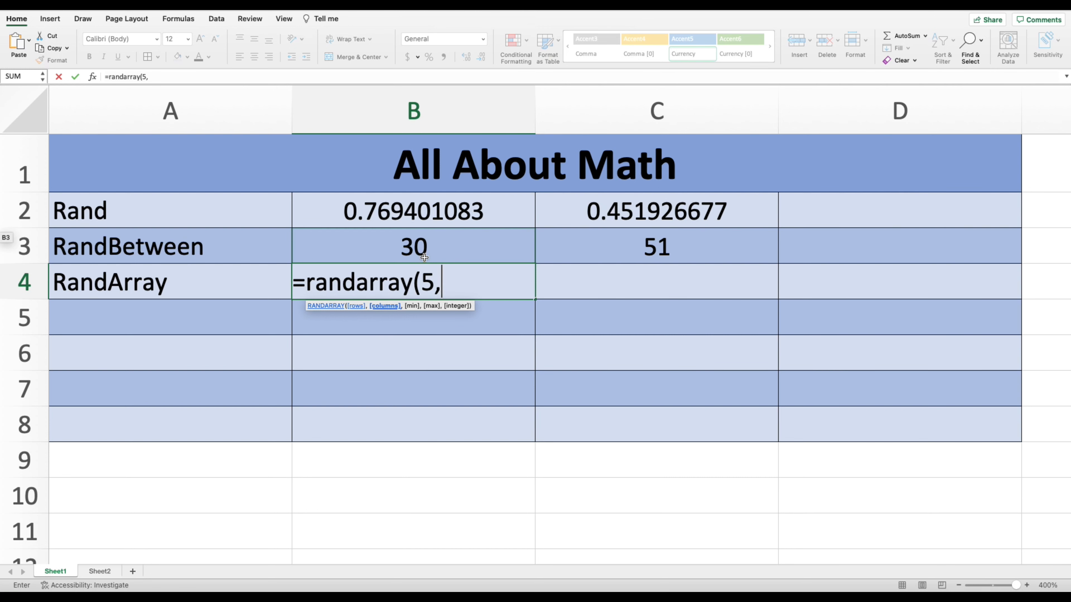
type("3,")
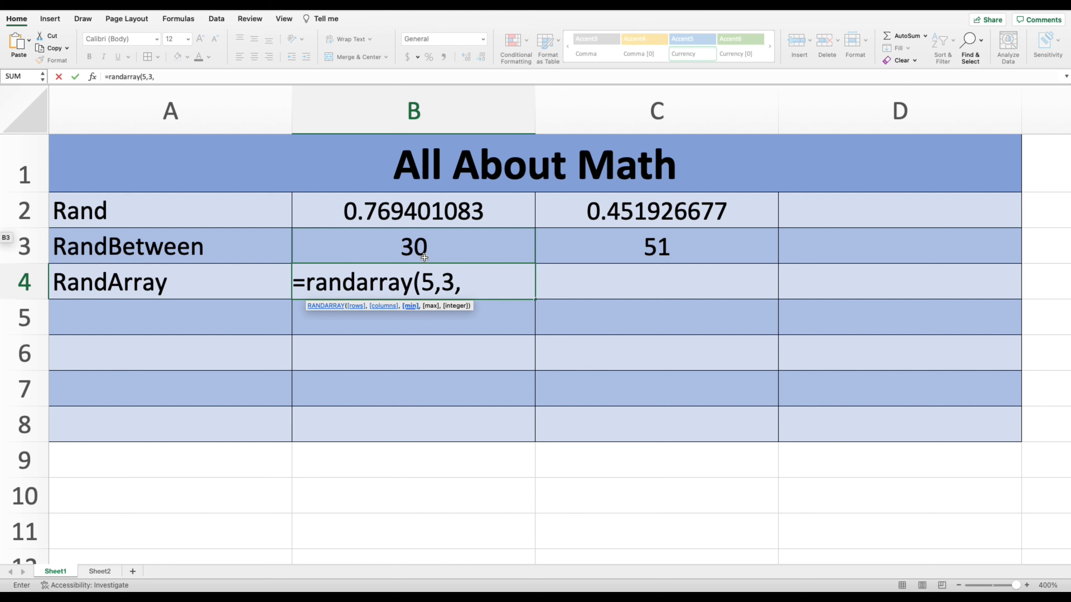
type("0,100")
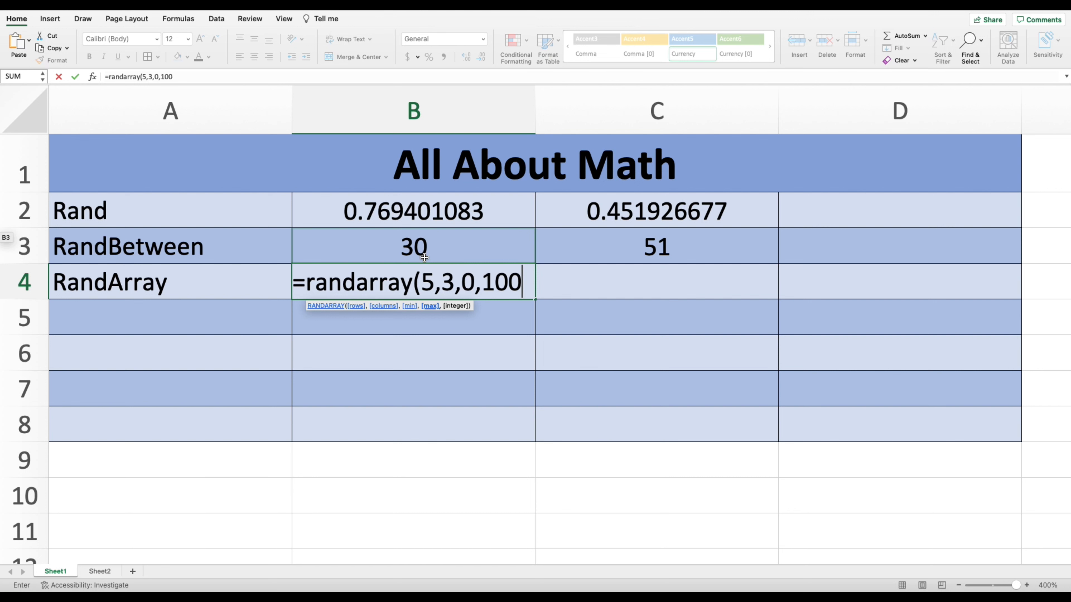
type(",")
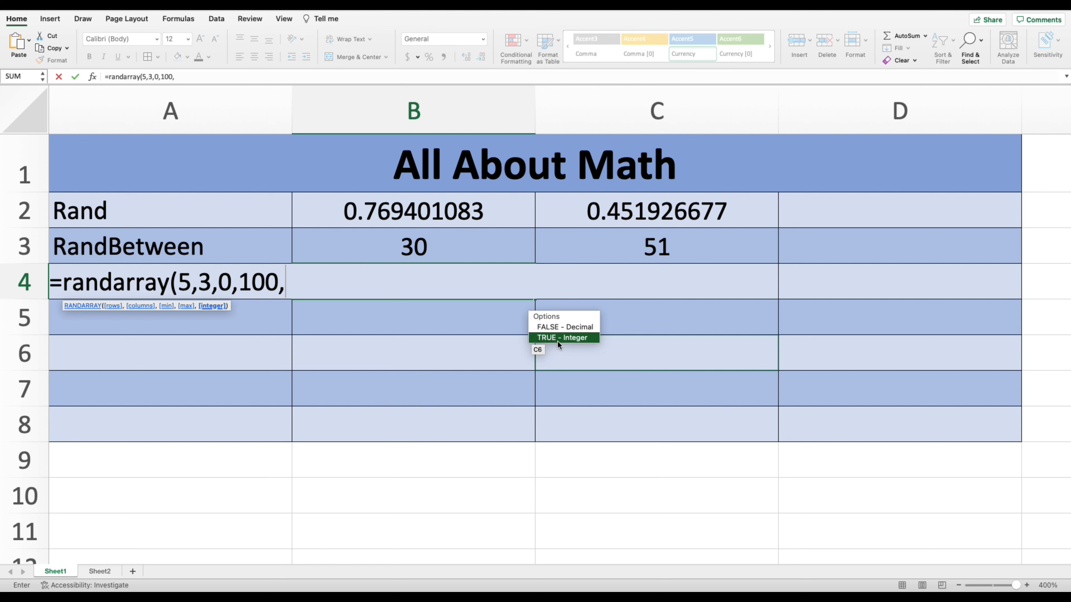
type("T")
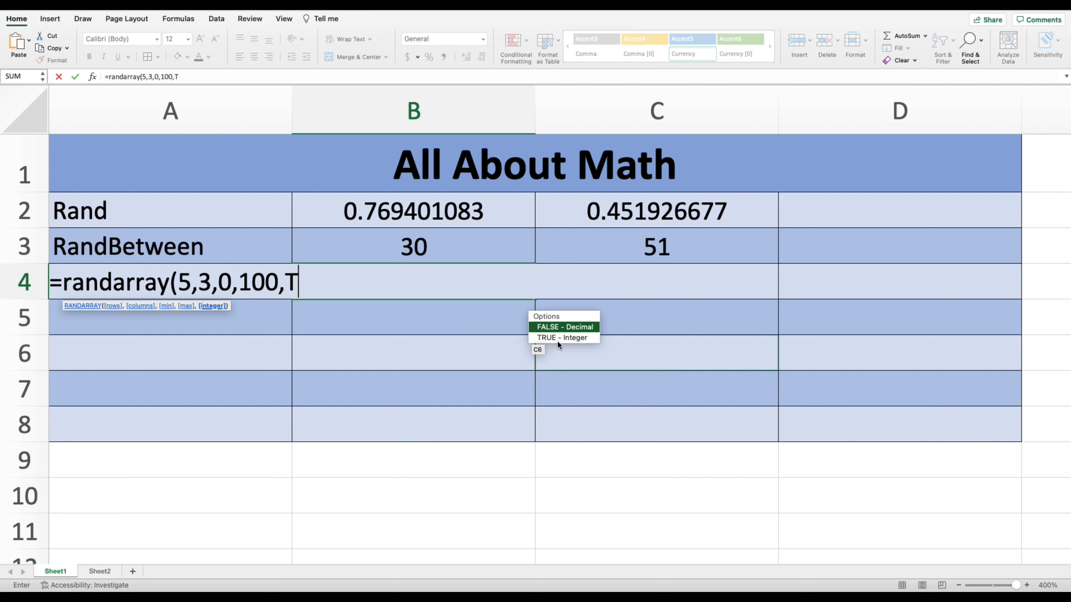
type("rue)")
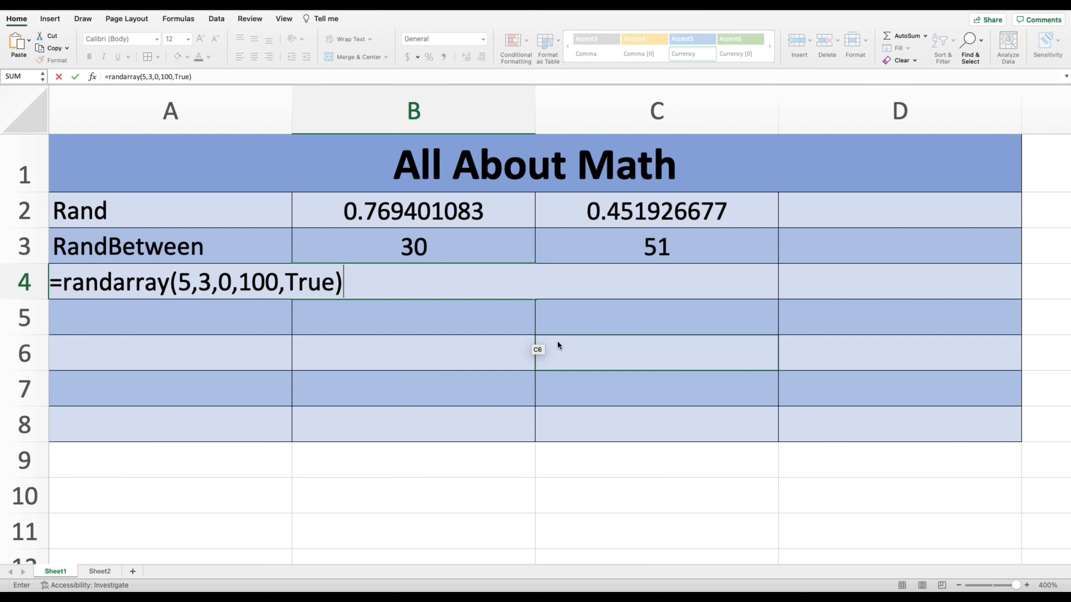
key("Return")
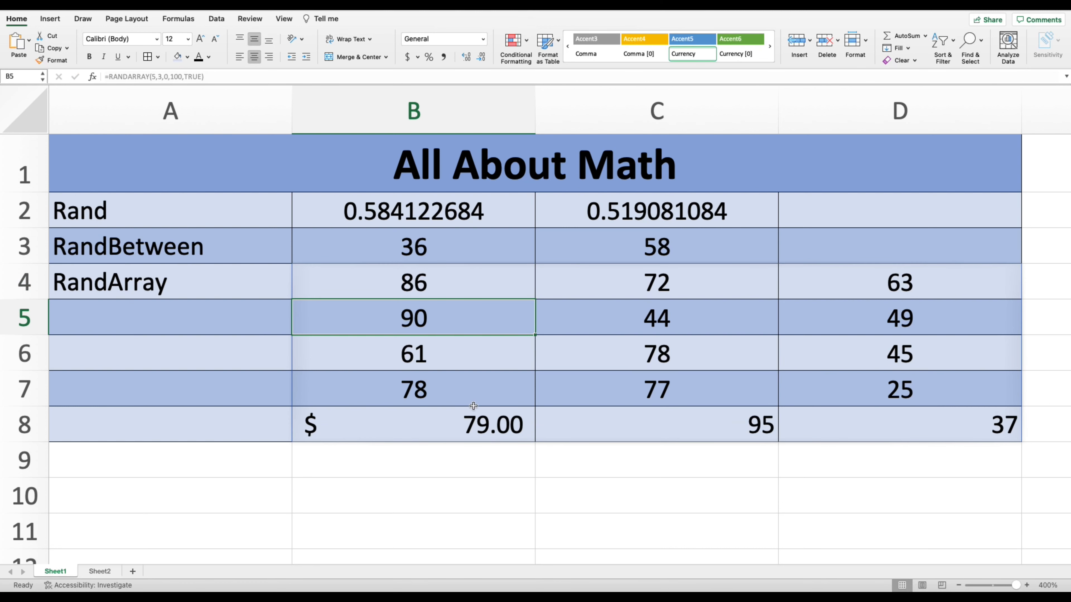
Step: Format B8:D8 as General with middle vertical and centred horizontal alignment, and select the whole array range B4:D8
left_click_drag(474, 417, 855, 427)
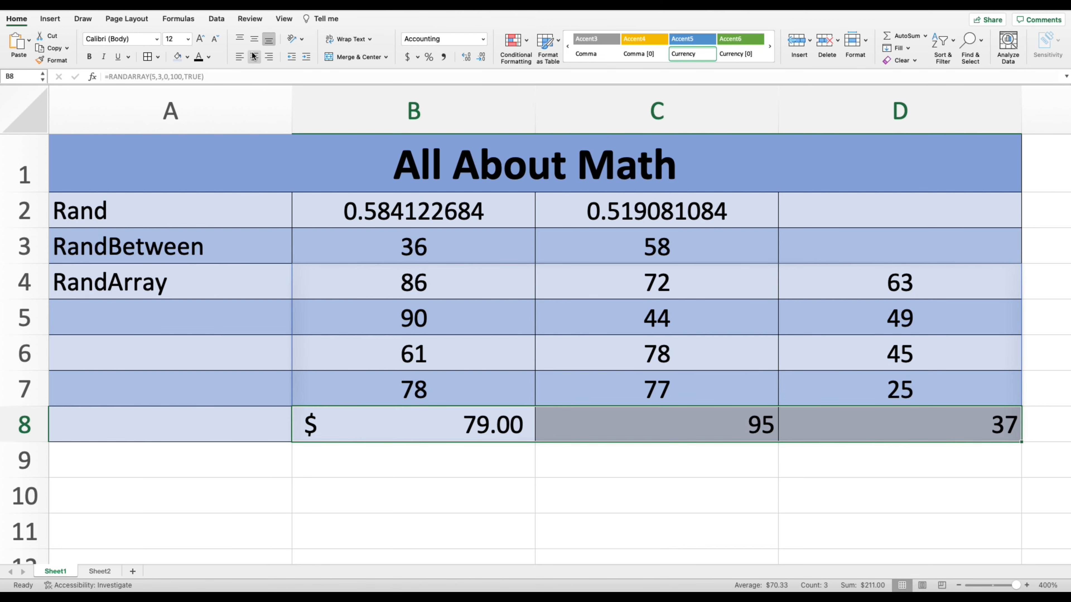
left_click(482, 43)
left_click(427, 53)
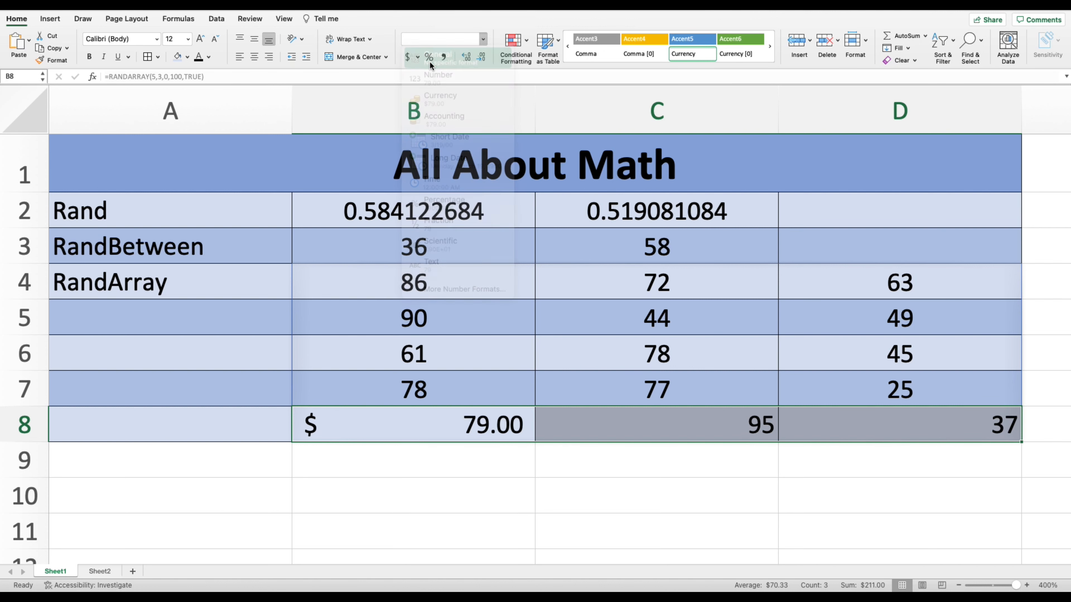
left_click(254, 39)
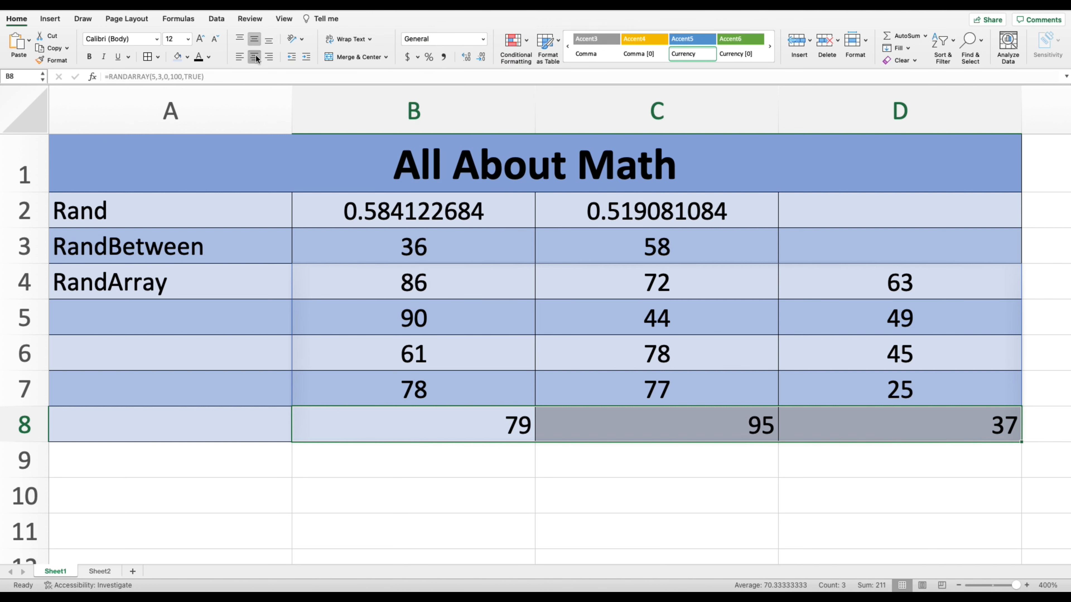
left_click(254, 57)
left_click_drag(417, 281, 830, 421)
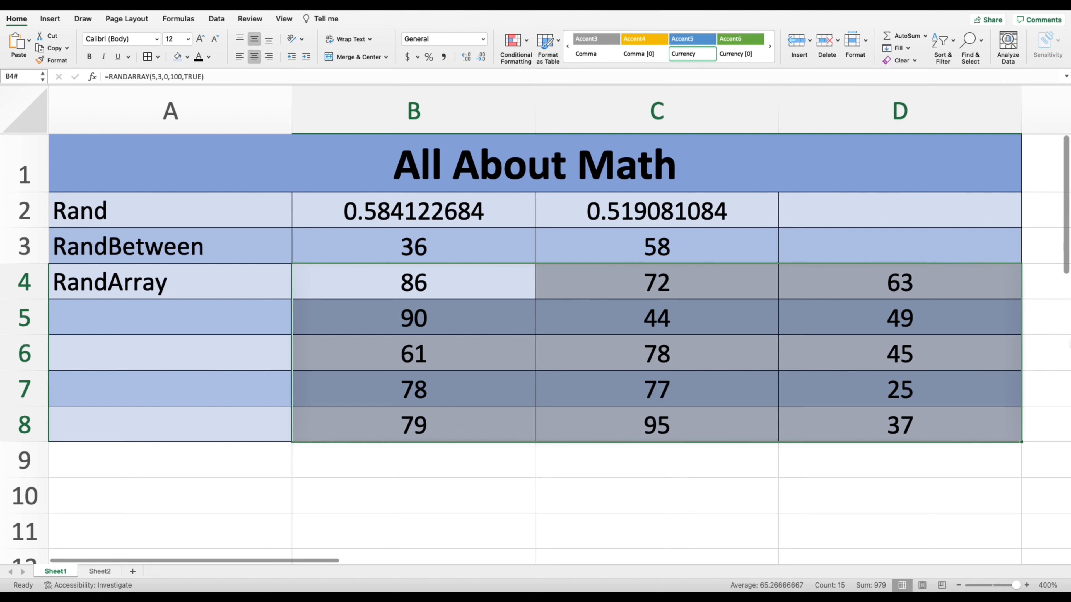